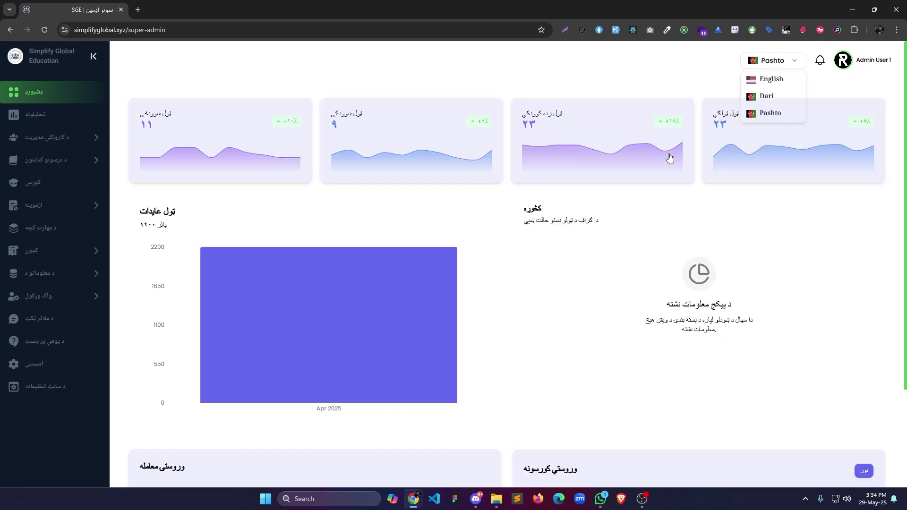
Switch the interface to English and review the platform analytics overview.
click(771, 79)
click(38, 115)
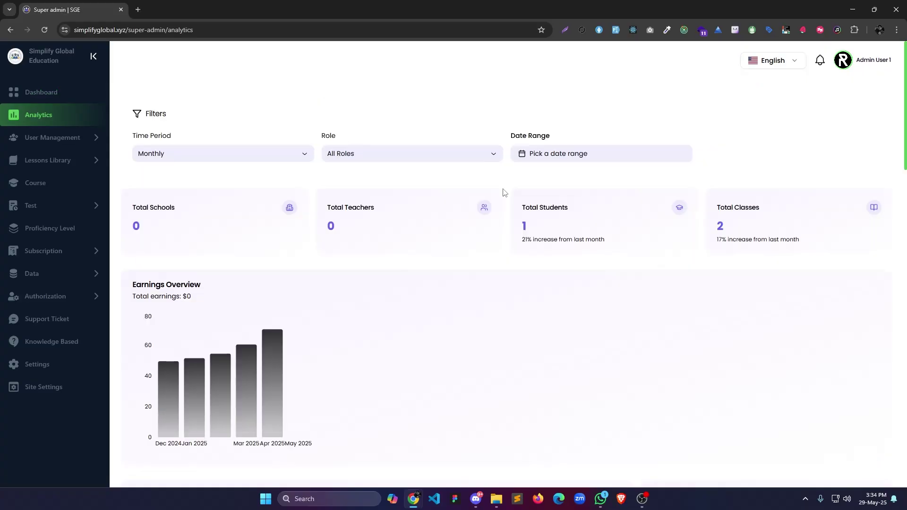
scroll(502, 201, down, 2)
scroll(501, 205, up, 2)
scroll(500, 203, down, 18)
scroll(500, 216, down, 7)
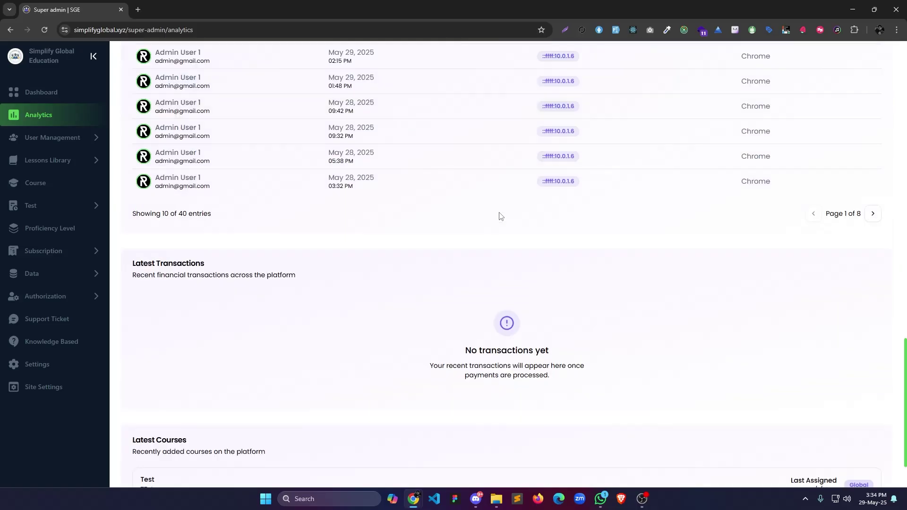
scroll(643, 330, up, 20)
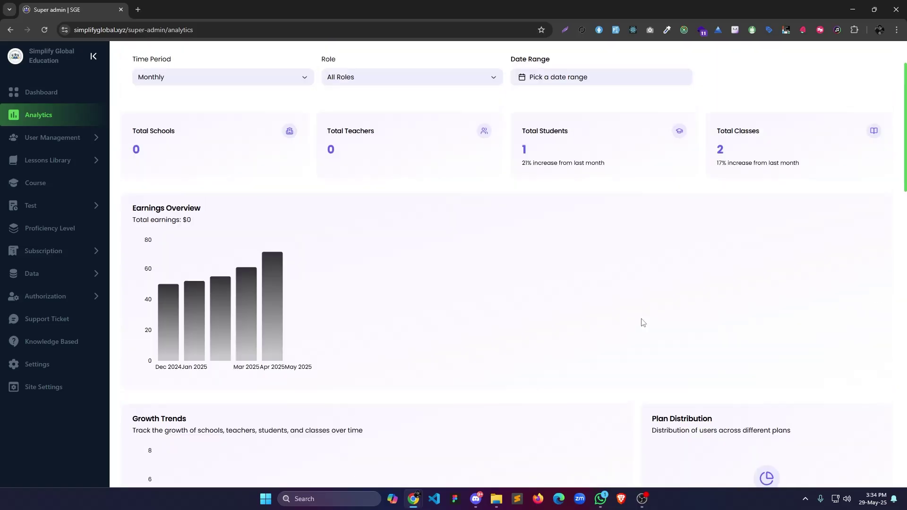
Browse the All users, School, Teacher, Student and Archived Users lists under User Management.
click(72, 141)
click(71, 161)
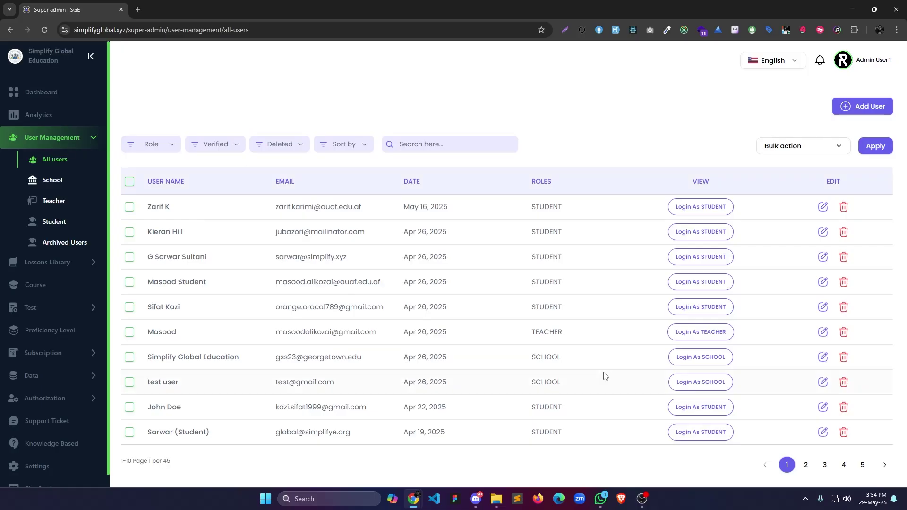
click(69, 188)
click(65, 213)
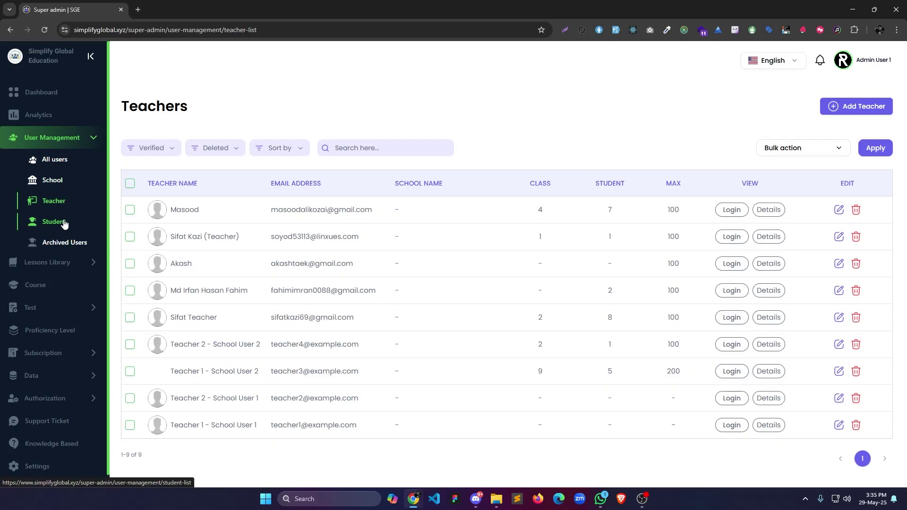
click(60, 223)
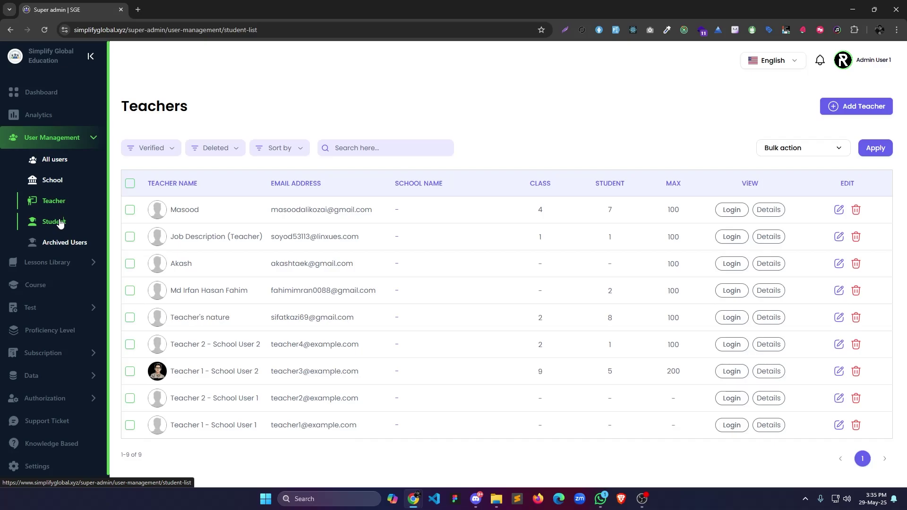
click(70, 242)
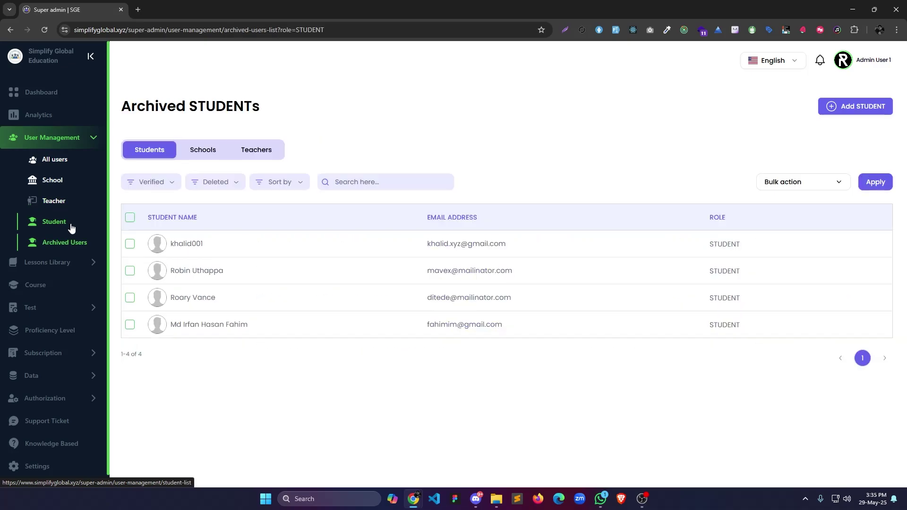
click(77, 267)
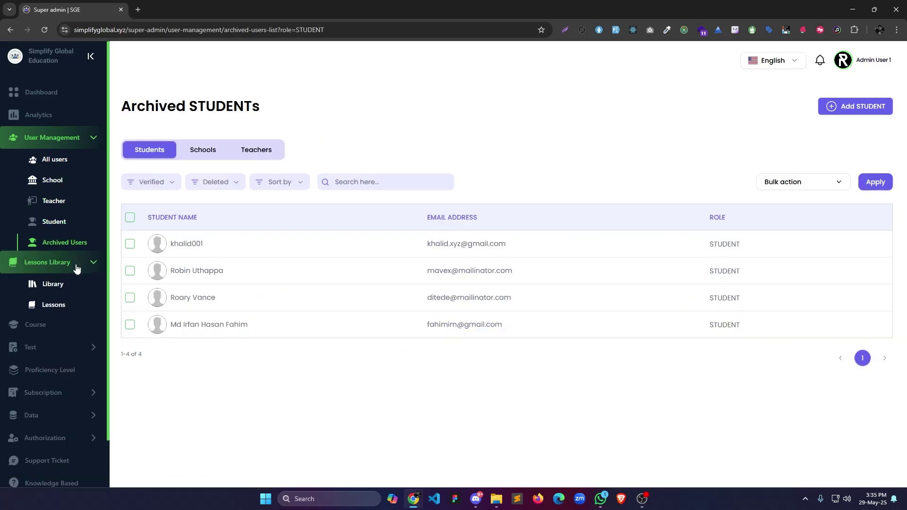
Start a new lesson on the Lessons page and choose a thumbnail image from disk.
click(70, 282)
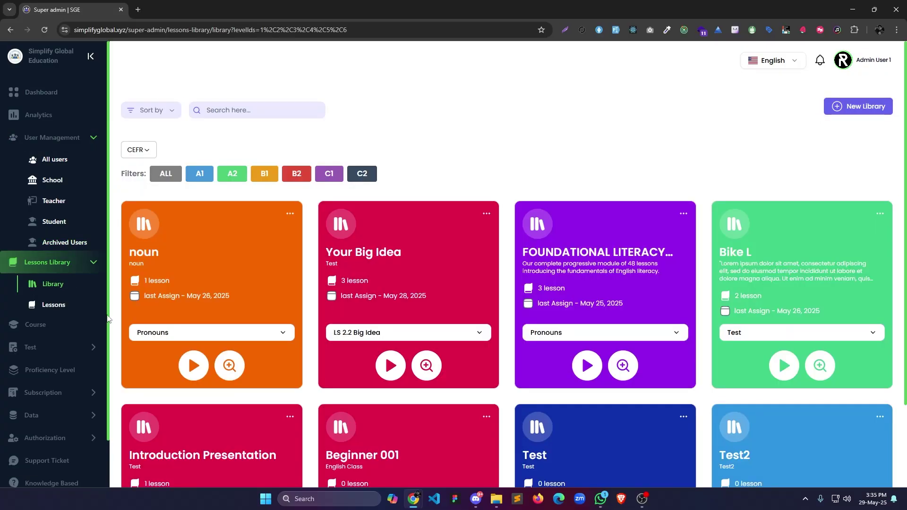
click(65, 307)
click(856, 106)
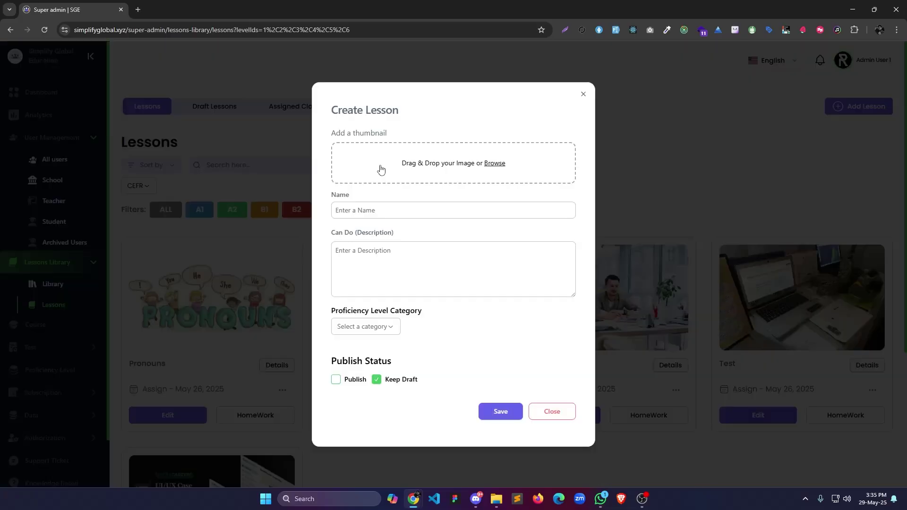
click(494, 168)
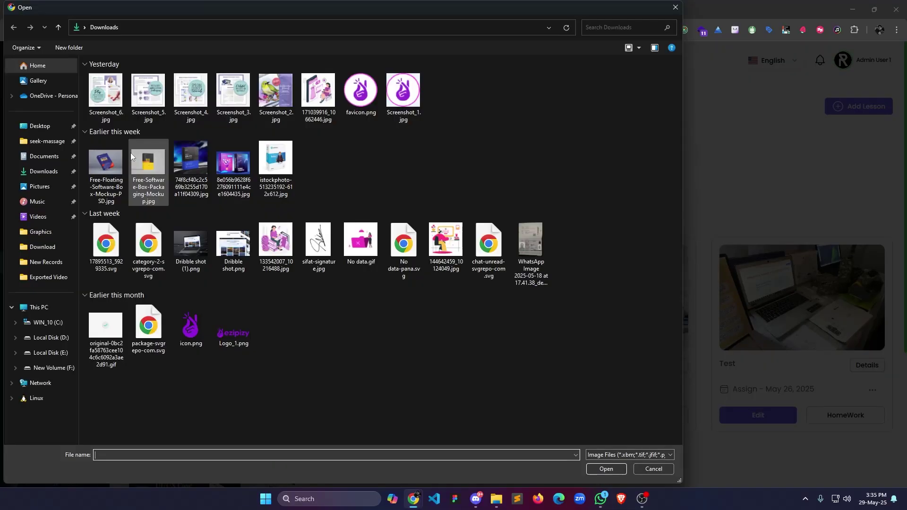
double_click(234, 164)
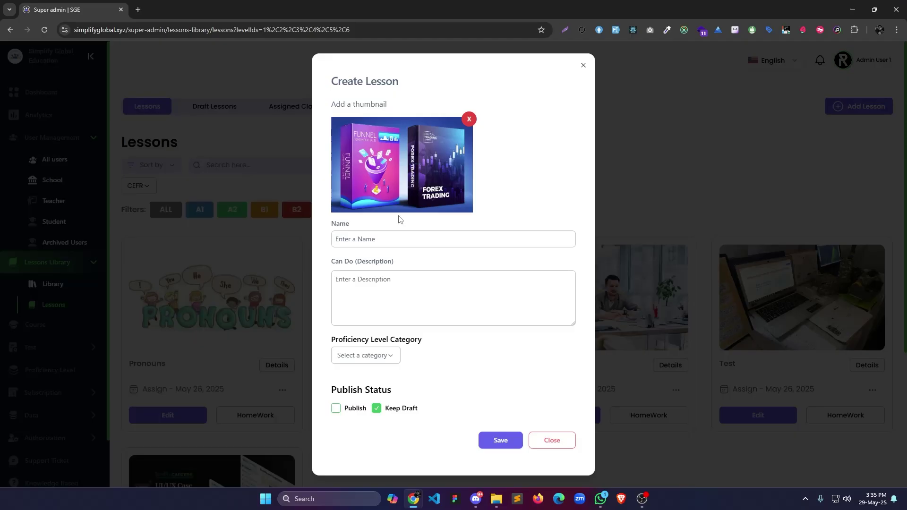
Name the lesson 'A Big Idea 2.1' and give it the description 'Test'.
click(408, 240)
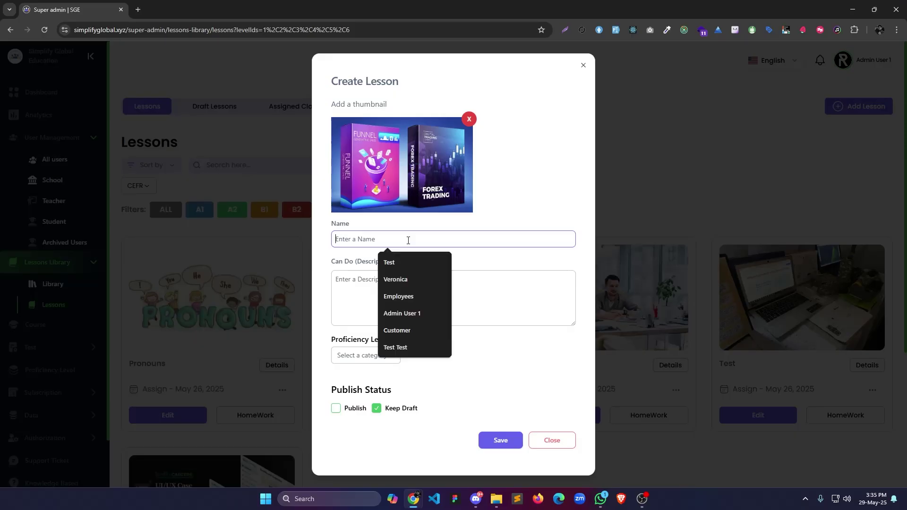
text(A )
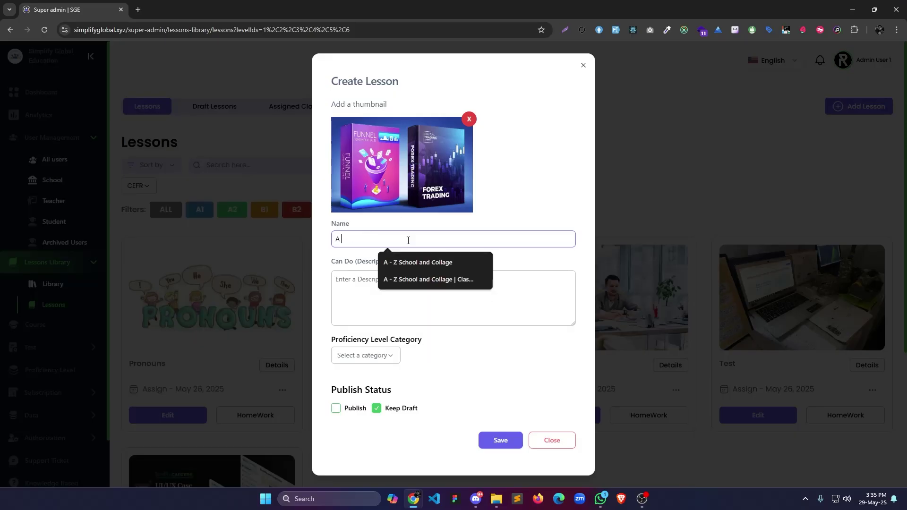
text(Big Idea)
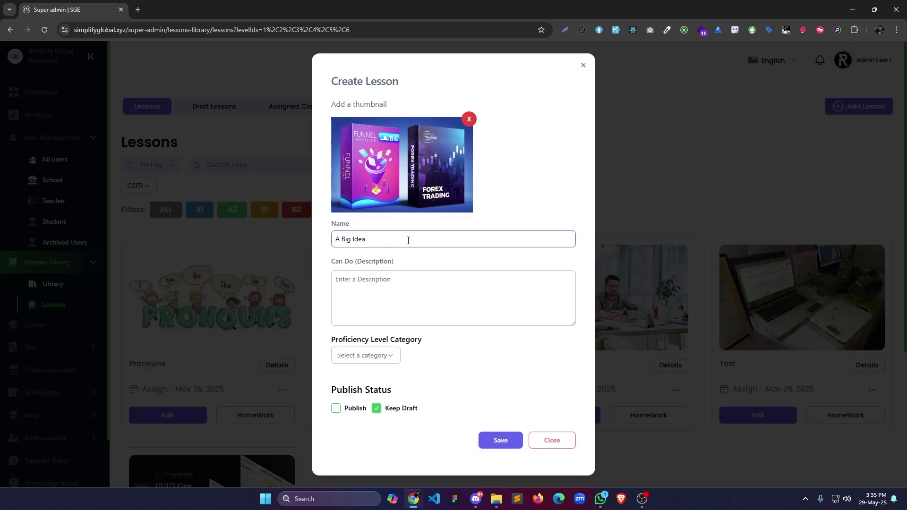
text( 21)
key(Left)
text(.)
click(333, 311)
text(Test)
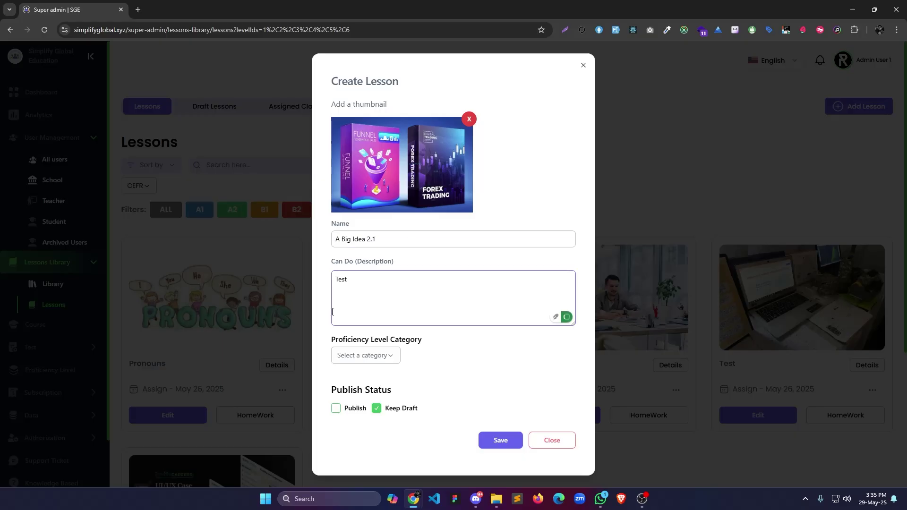
Set the proficiency level to CEFR A1, mark the lesson published, and save it.
click(366, 356)
click(347, 373)
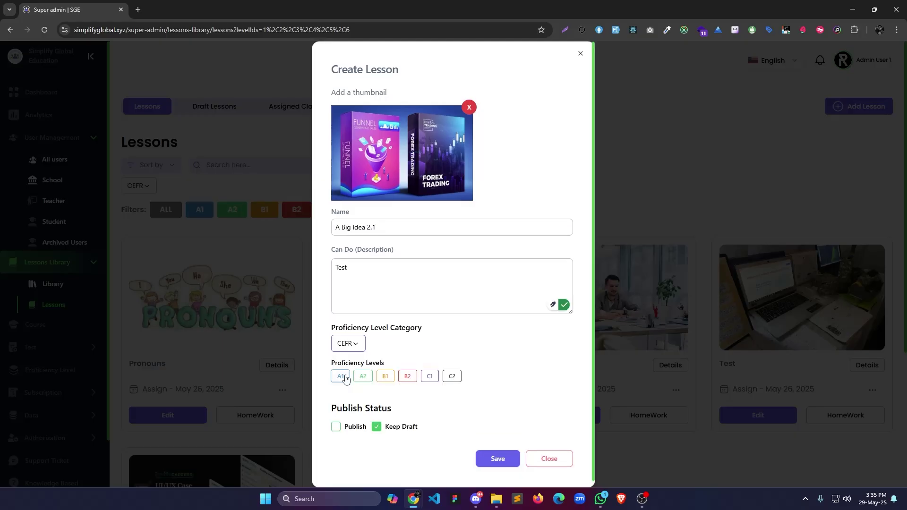
click(345, 379)
click(336, 427)
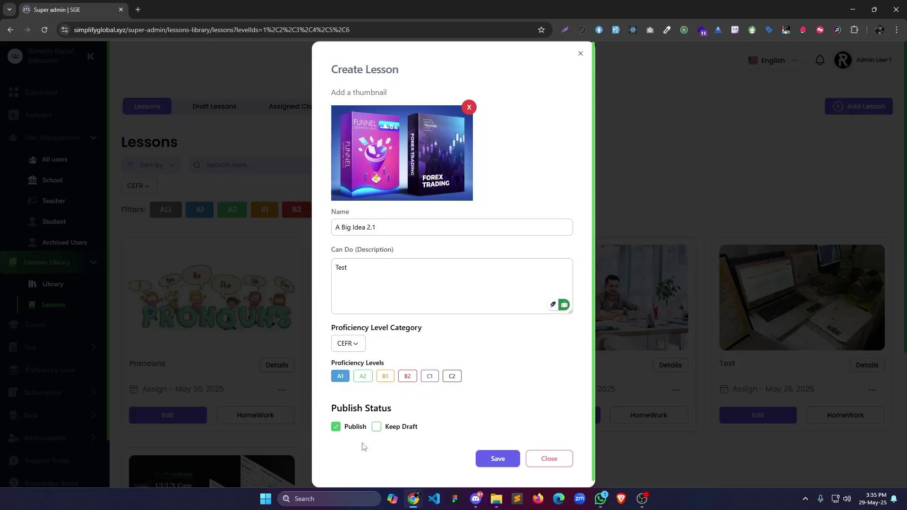
click(498, 458)
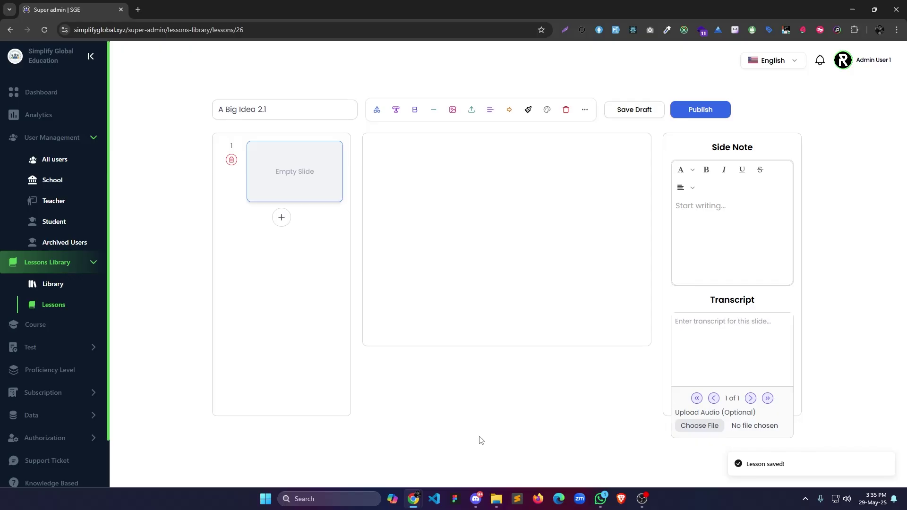
Import 'Your big idea.pptx' as slides, add note 'Test Test' and an mp3 to slide 1.
click(471, 110)
click(113, 80)
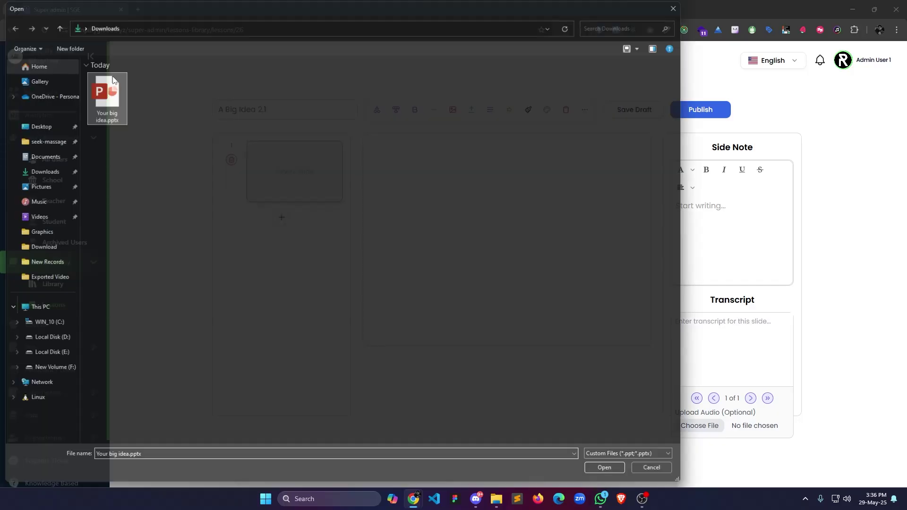
double_click(113, 81)
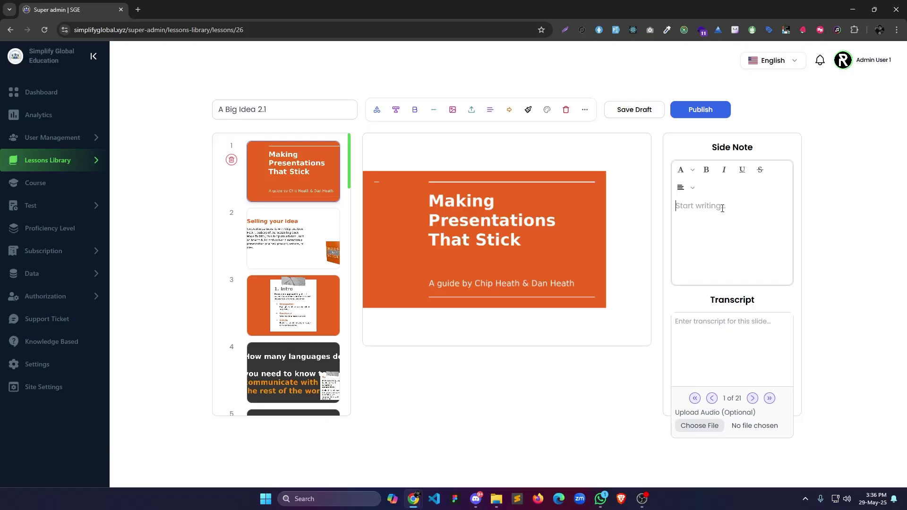
text(Test Test)
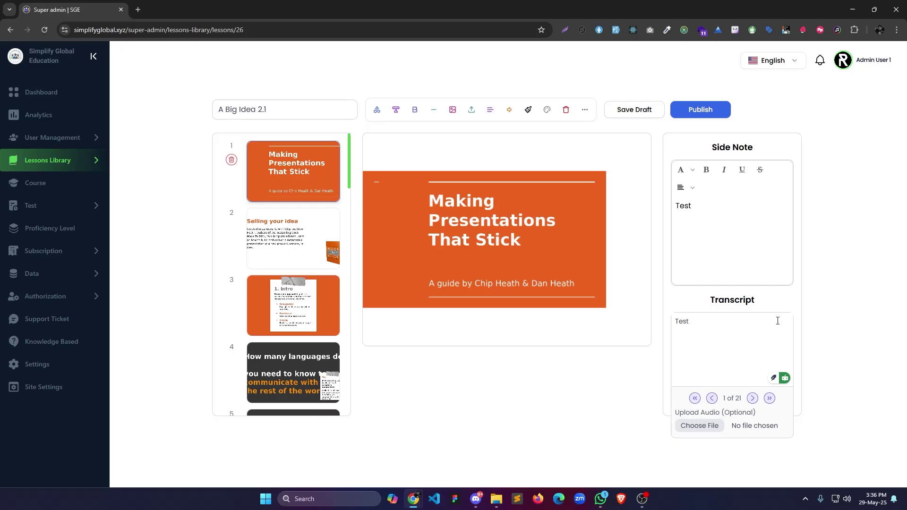
click(697, 426)
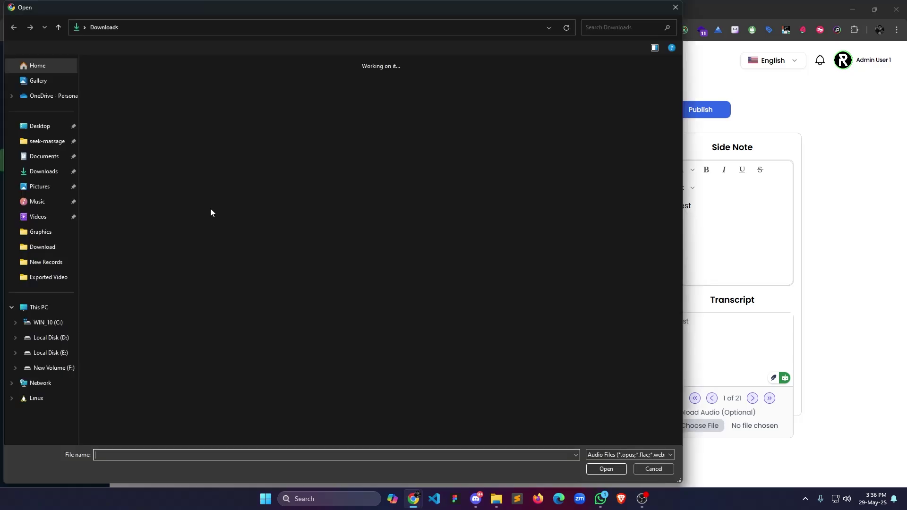
double_click(211, 208)
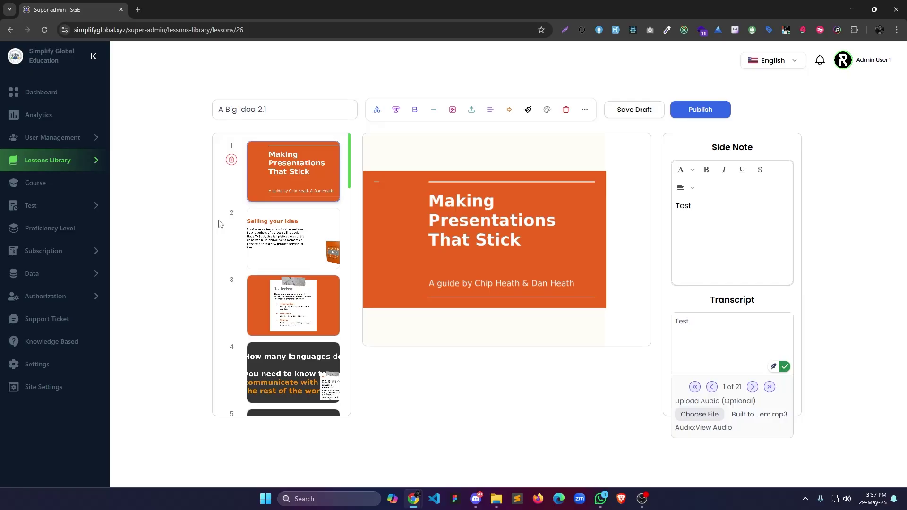
Give slide 2 the note 'Test 2' and the transcript 'Selling your idea'.
click(284, 231)
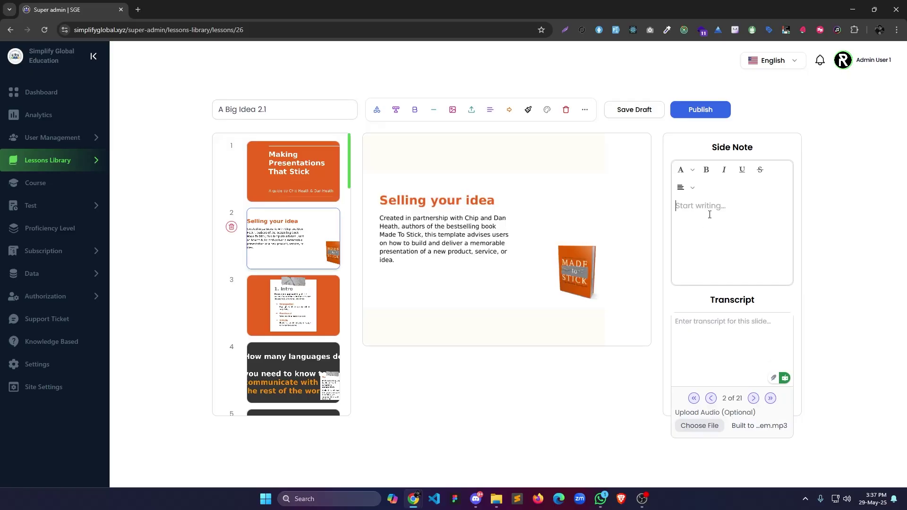
text(Test 2)
click(721, 355)
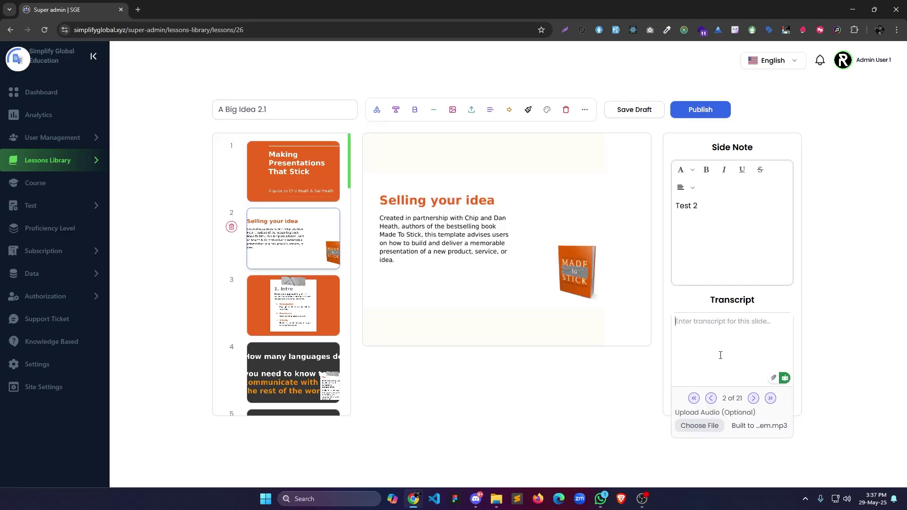
text(Selling )
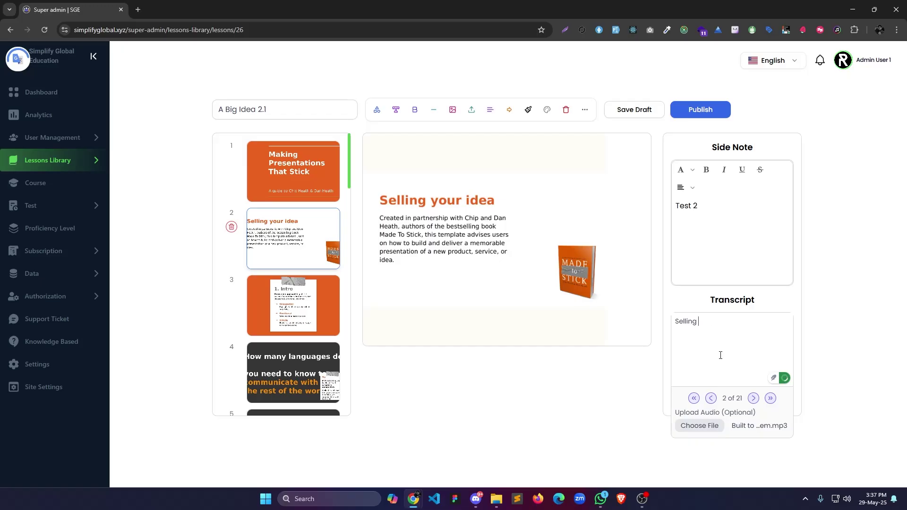
text(your idea)
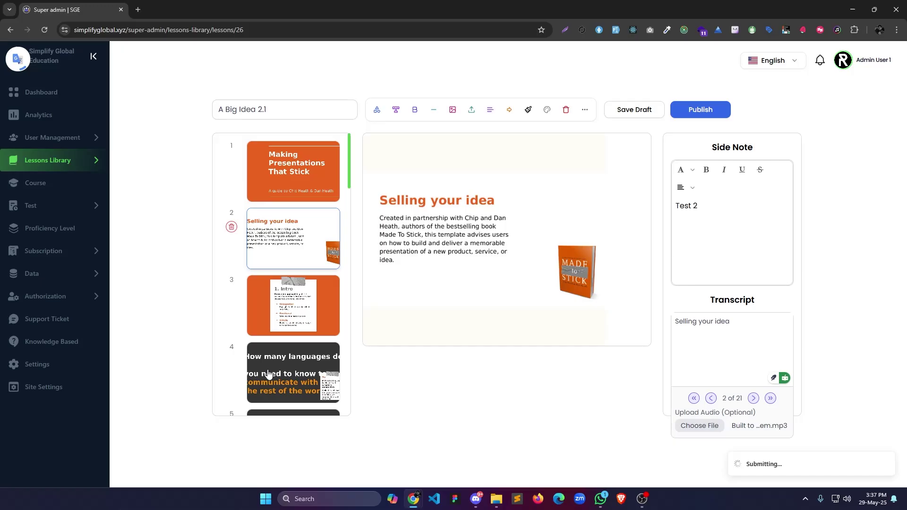
click(72, 170)
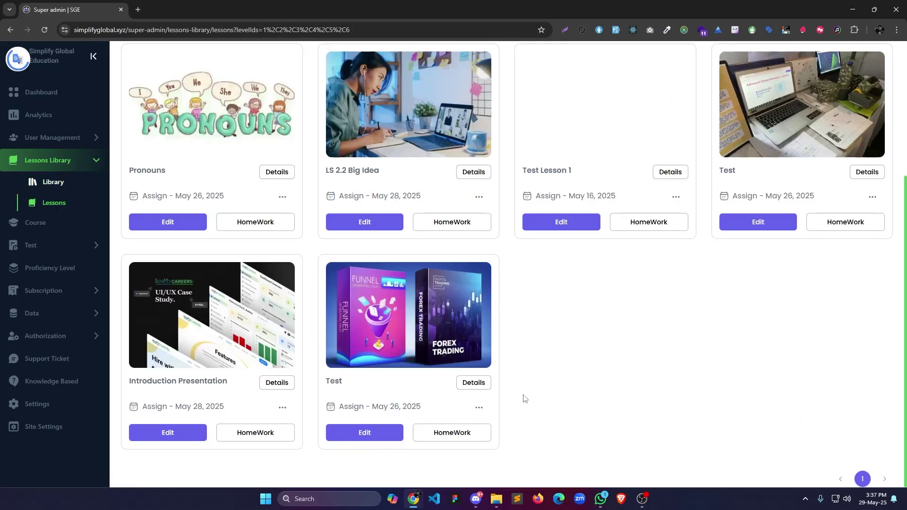
Create the Big Idea 2.1 library with description 'Test' and a pink colour.
click(57, 189)
click(428, 202)
text(Big Ol)
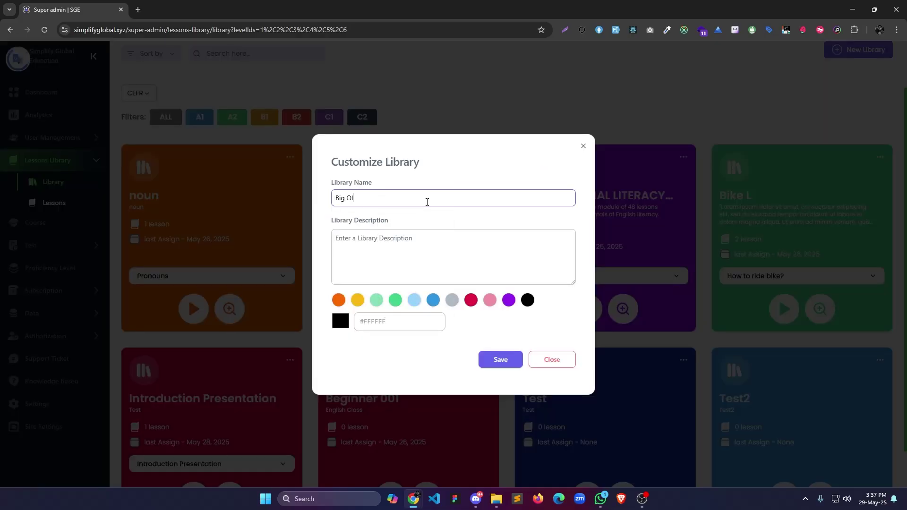
text(ea 2.1)
click(373, 259)
text(Test)
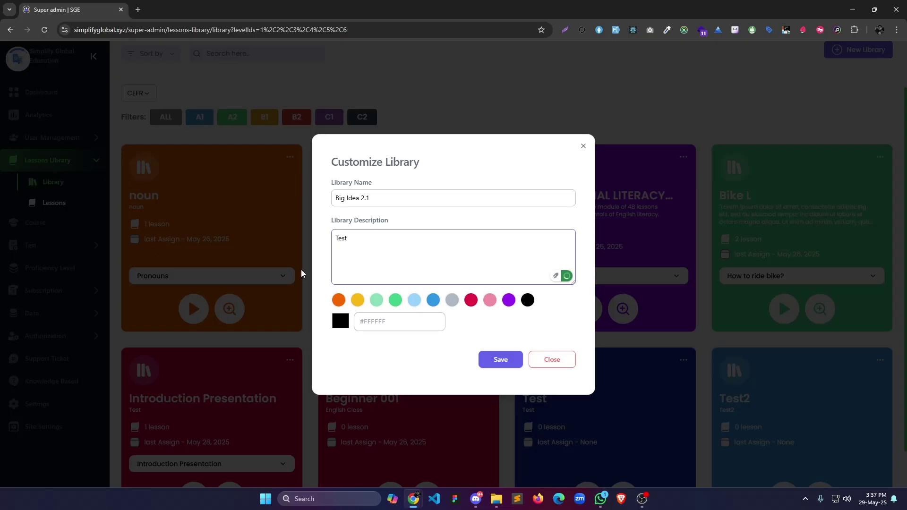
click(486, 301)
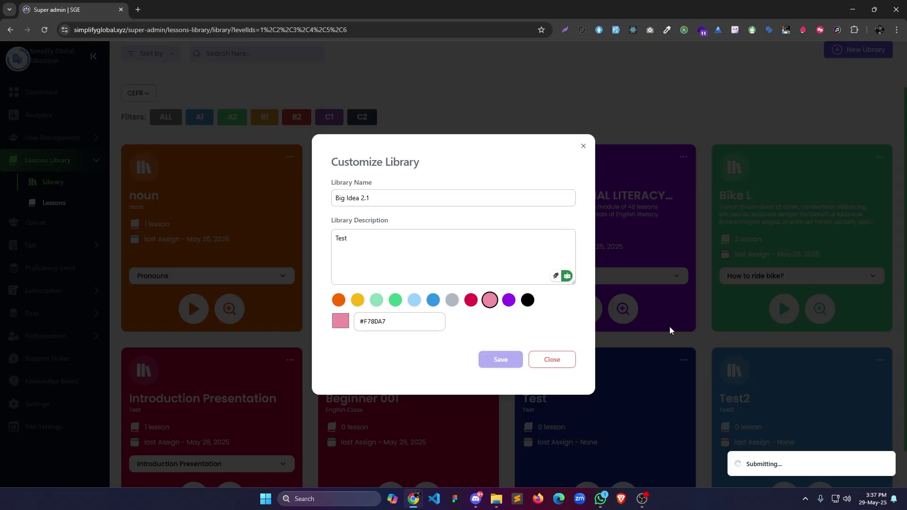
scroll(298, 383, down, 4)
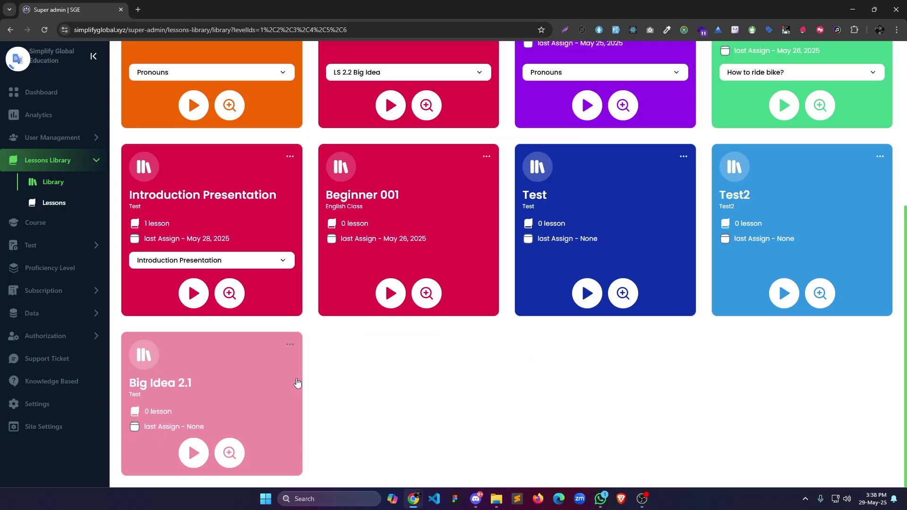
Add A Big Idea 2.1 as the library's first lesson and save.
click(298, 382)
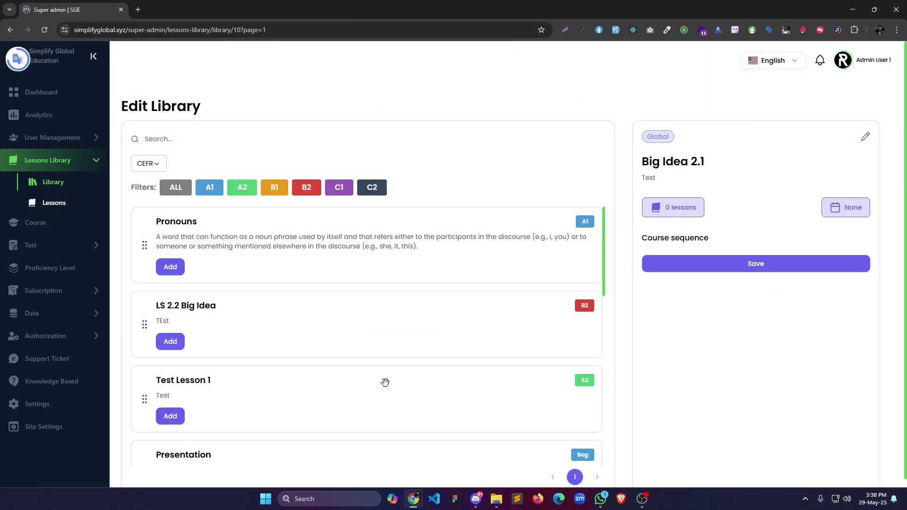
scroll(385, 383, down, 5)
click(170, 442)
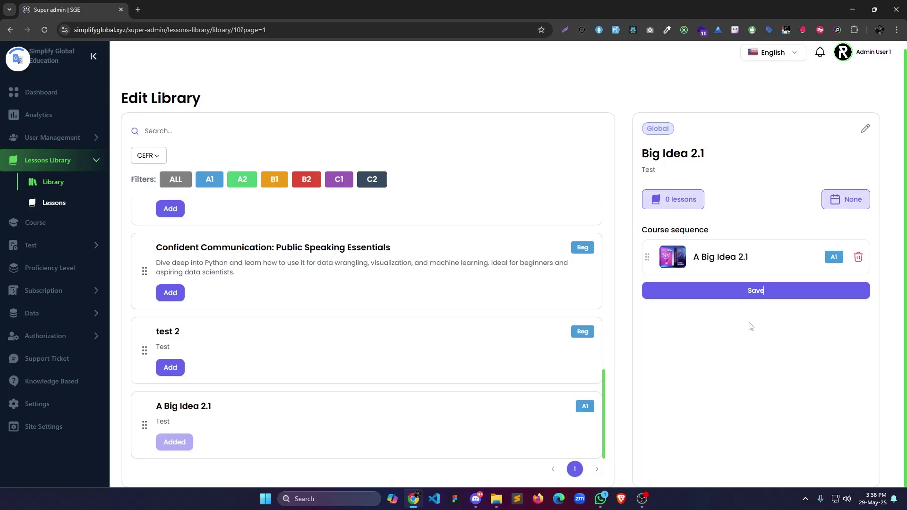
click(755, 291)
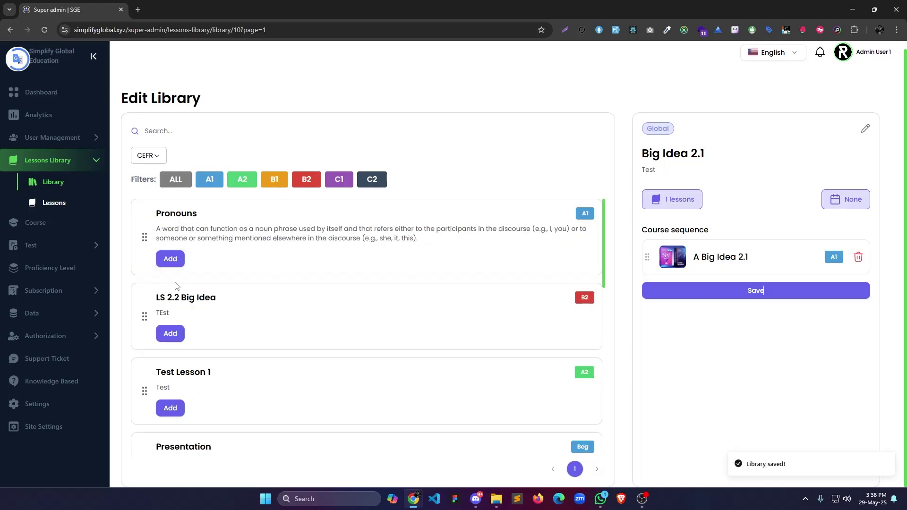
Add LS 2.2 Big Idea, Pronouns and Test Lesson 1 to the library, then view its lessons.
click(168, 336)
click(170, 407)
click(170, 259)
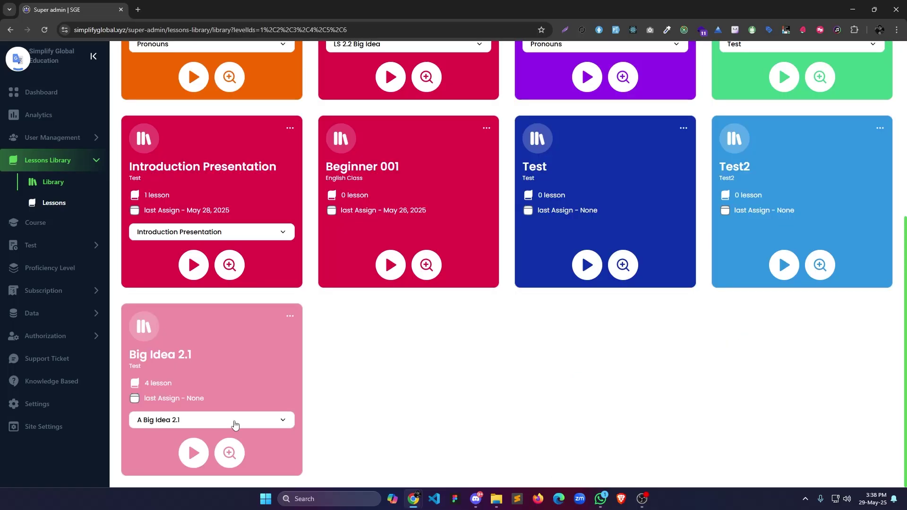
click(236, 426)
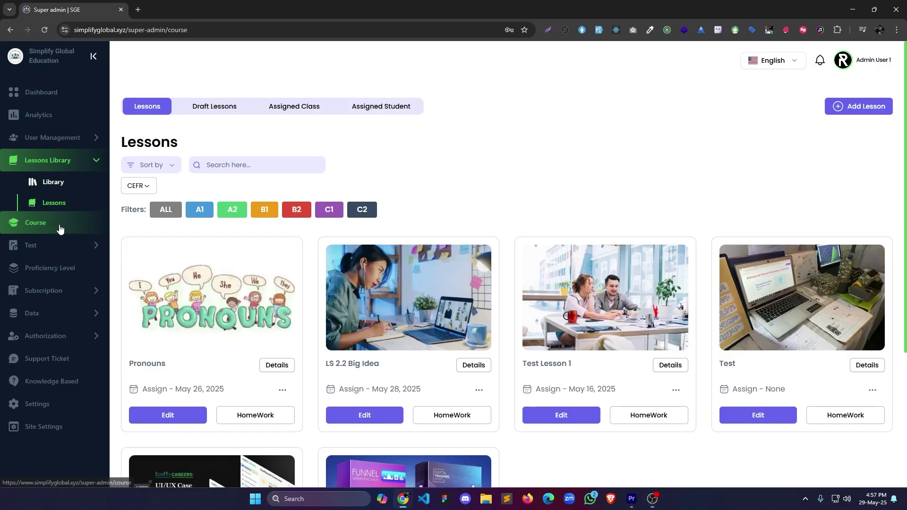
Create the course 'Mastering the English' with description 'Null' and save it.
click(59, 226)
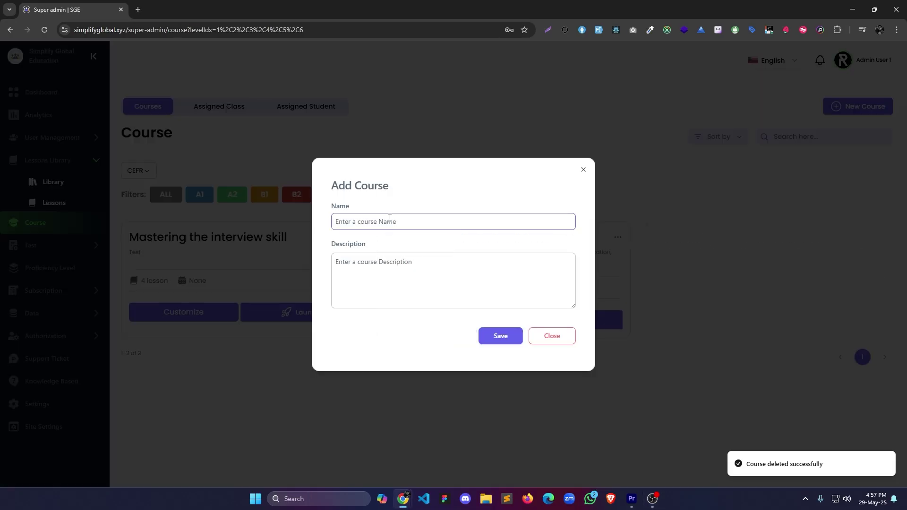
text(Mastering the English)
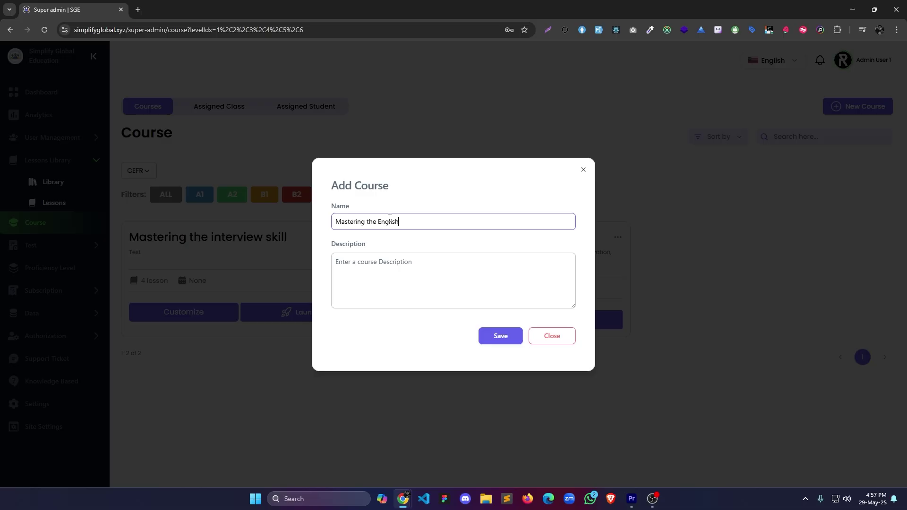
click(426, 279)
text(Null)
click(500, 336)
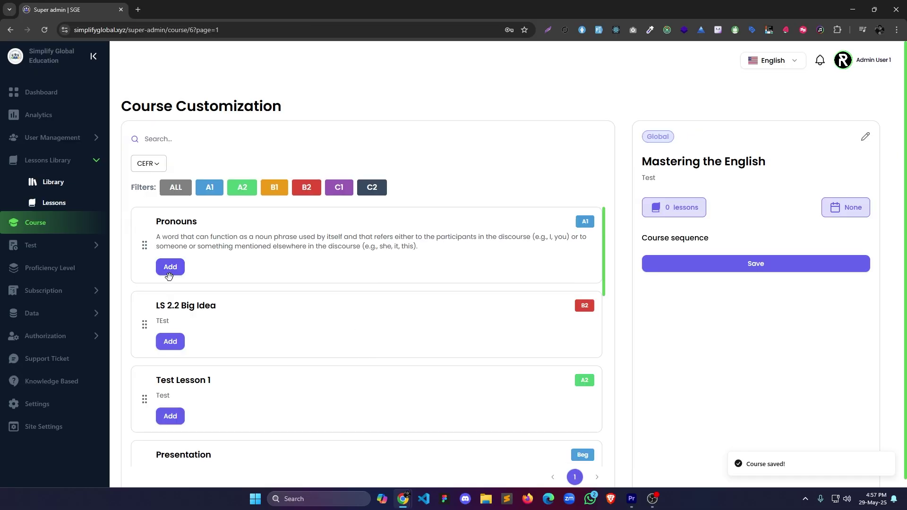
Using the Fluency scale, add Presentation, How to ride bike? and Confident Communication, then save.
click(148, 163)
click(148, 200)
click(174, 277)
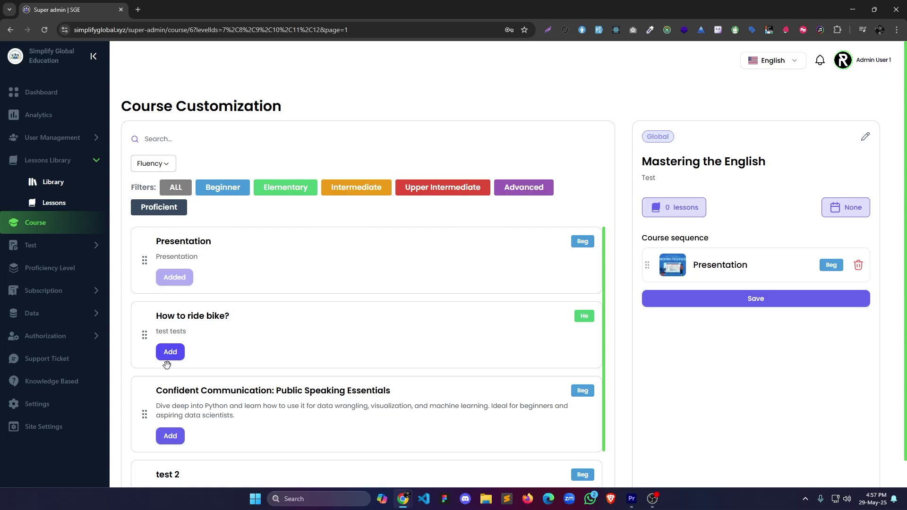
click(170, 352)
click(170, 436)
click(756, 374)
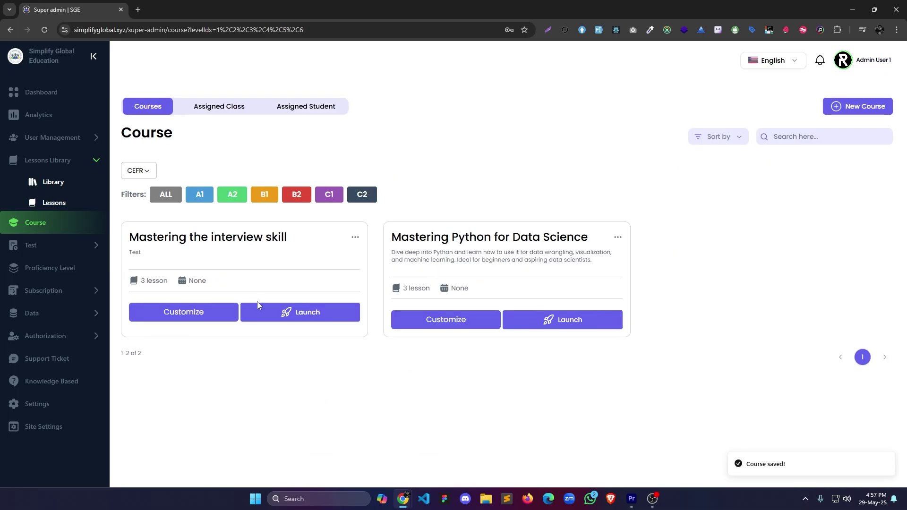
click(50, 245)
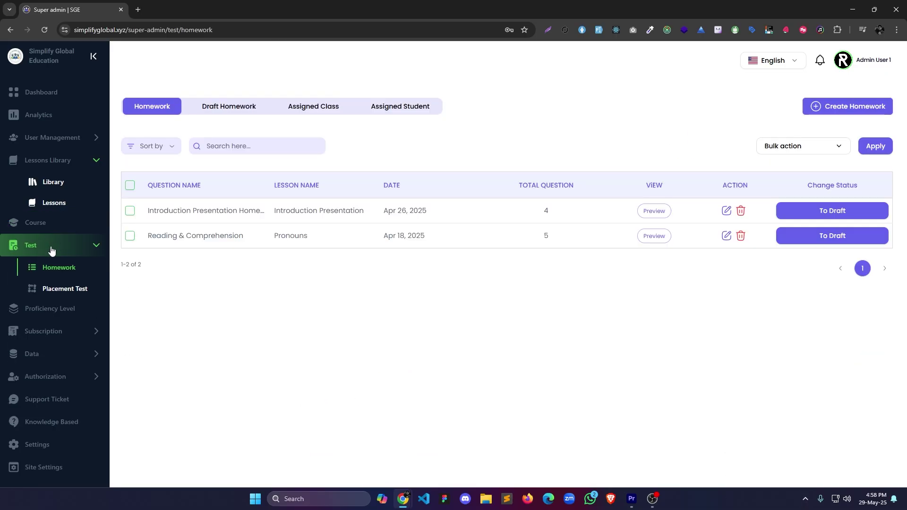
Create homework 'Homework 1' linked to lesson test 2 with the Multiple Questions type.
click(847, 106)
click(220, 251)
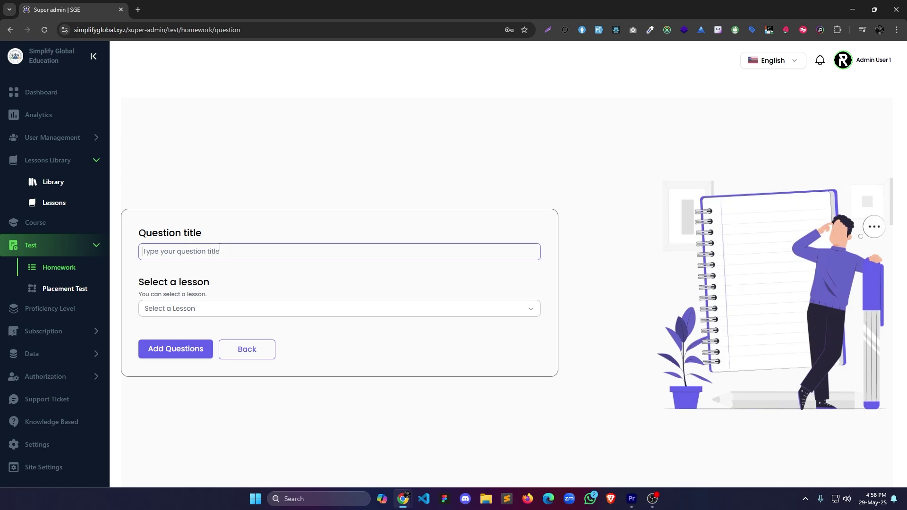
text(Homework 1)
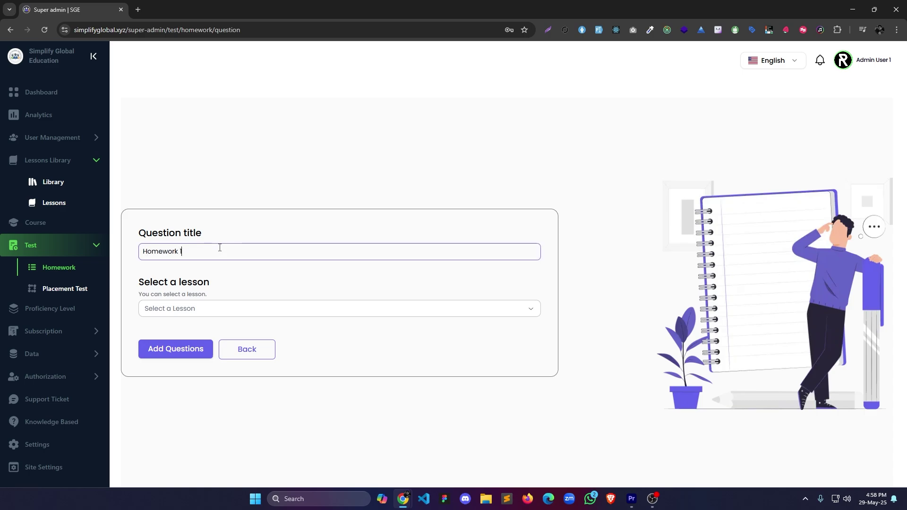
click(223, 308)
click(198, 347)
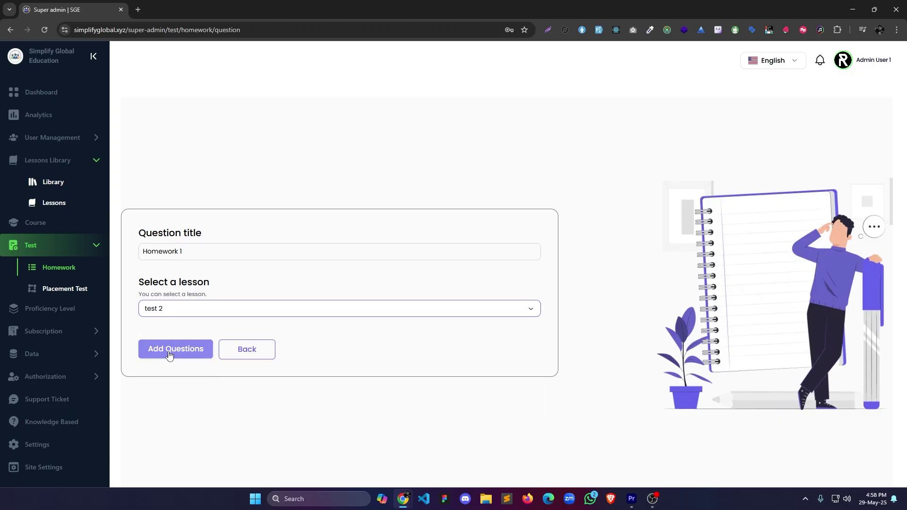
click(174, 350)
click(253, 273)
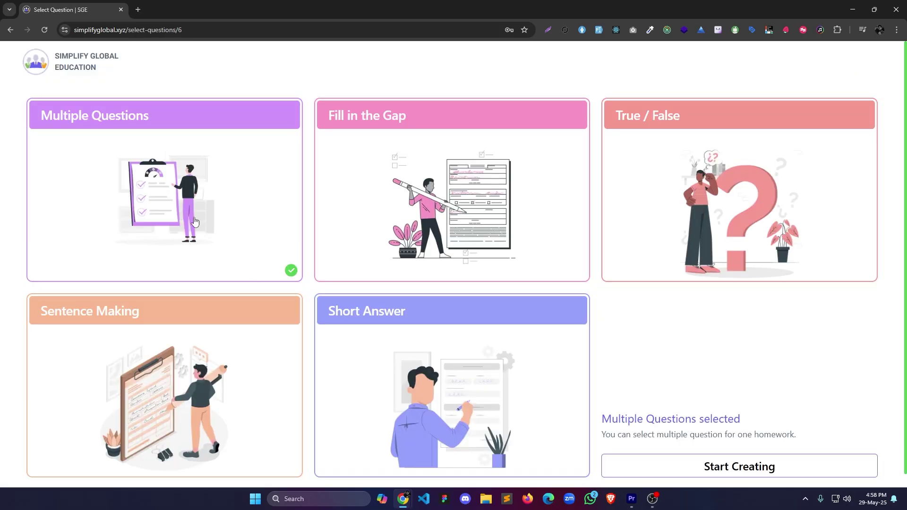
click(764, 476)
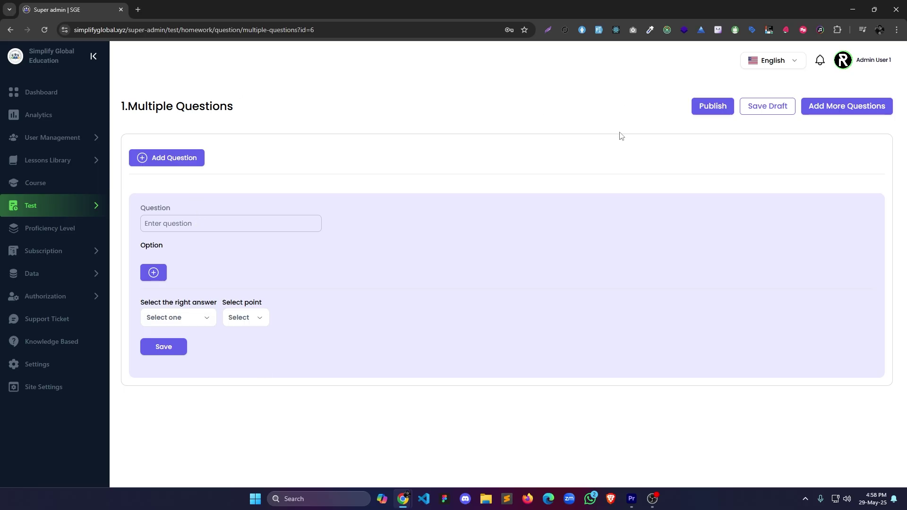
Add the question 'What is your name?' with four options, correct answer D, and save it.
click(223, 220)
text(What is your na)
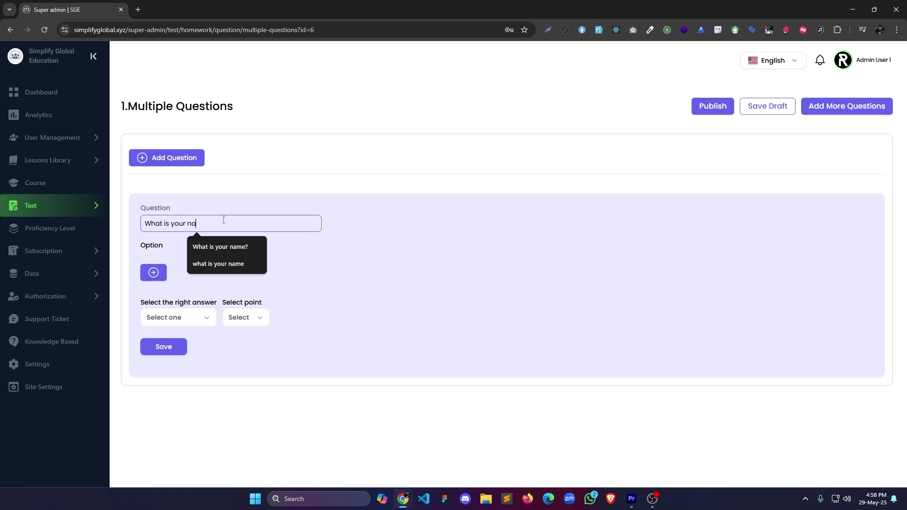
click(221, 246)
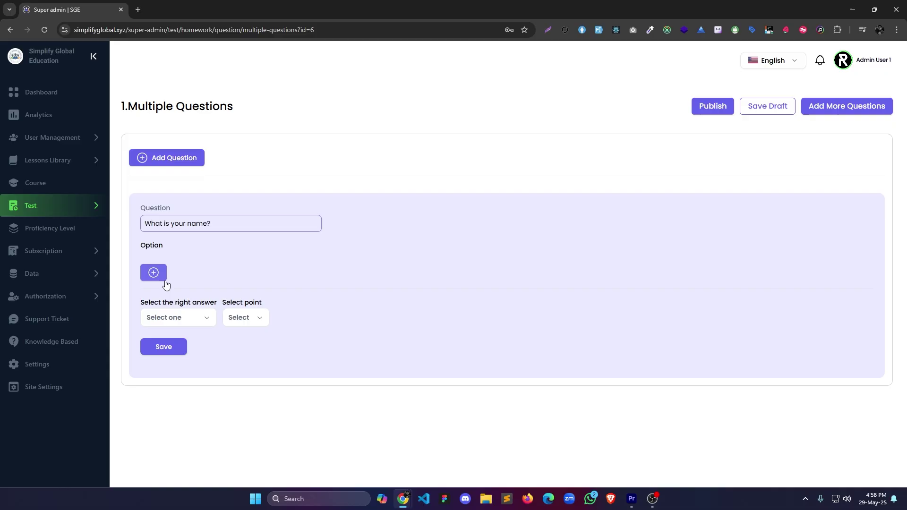
click(153, 273)
click(153, 300)
click(154, 300)
click(153, 333)
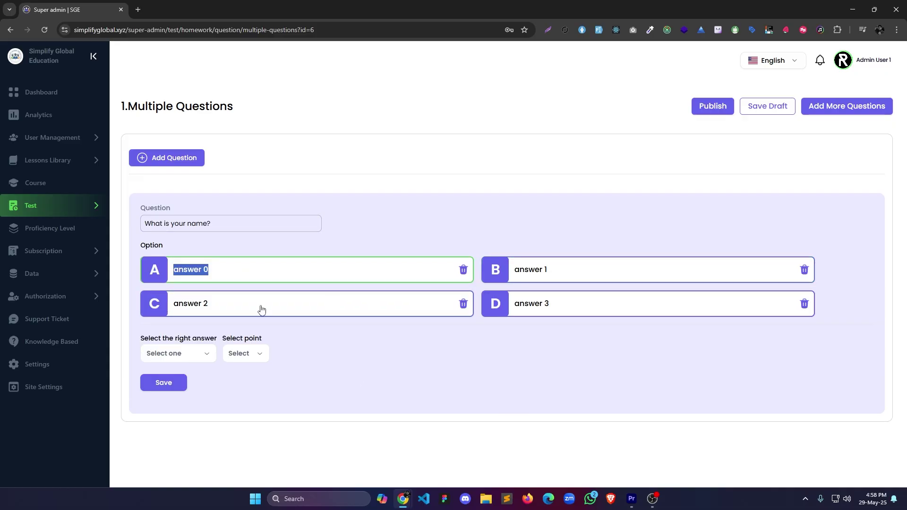
click(189, 355)
click(199, 440)
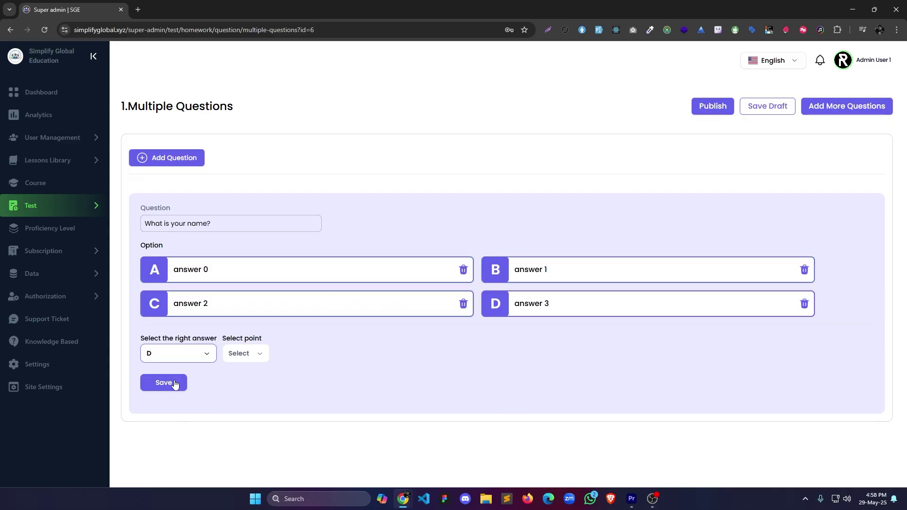
click(246, 355)
click(318, 434)
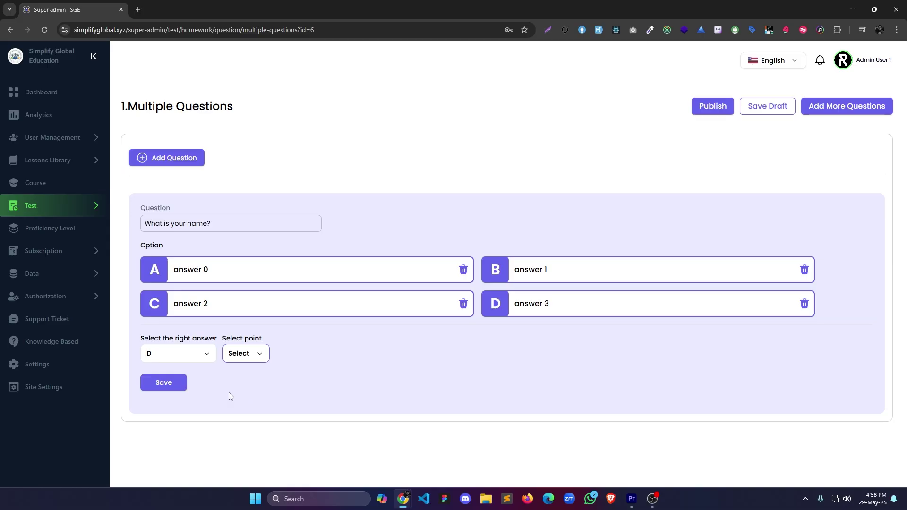
click(174, 384)
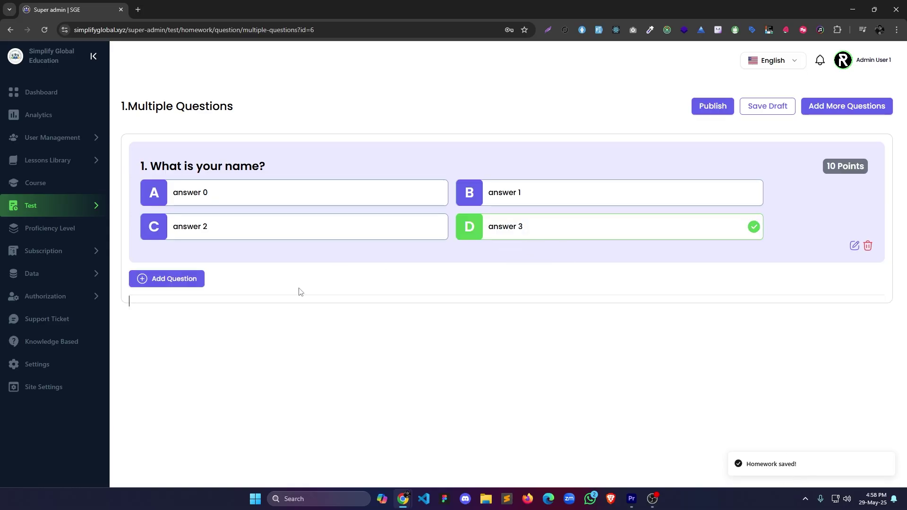
Add the coaching-session question with correct answer A worth 10 points and save it.
click(196, 280)
click(194, 344)
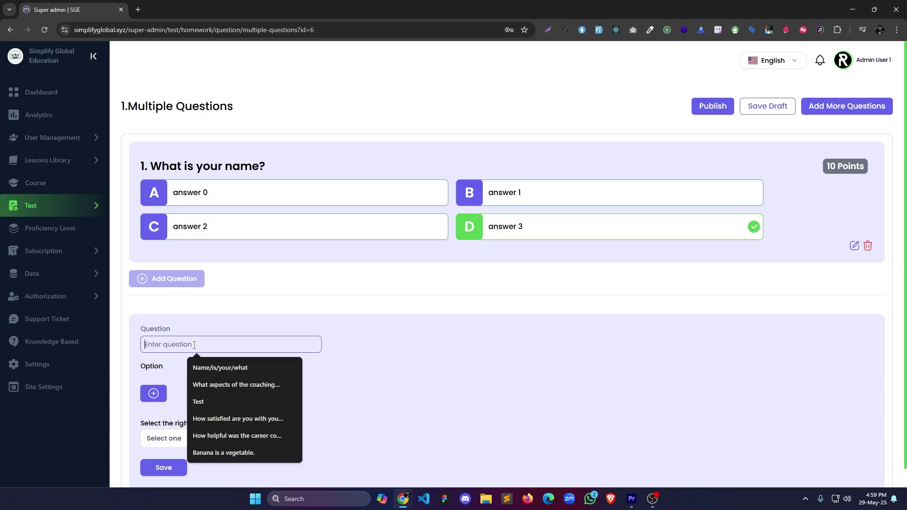
click(223, 383)
click(153, 393)
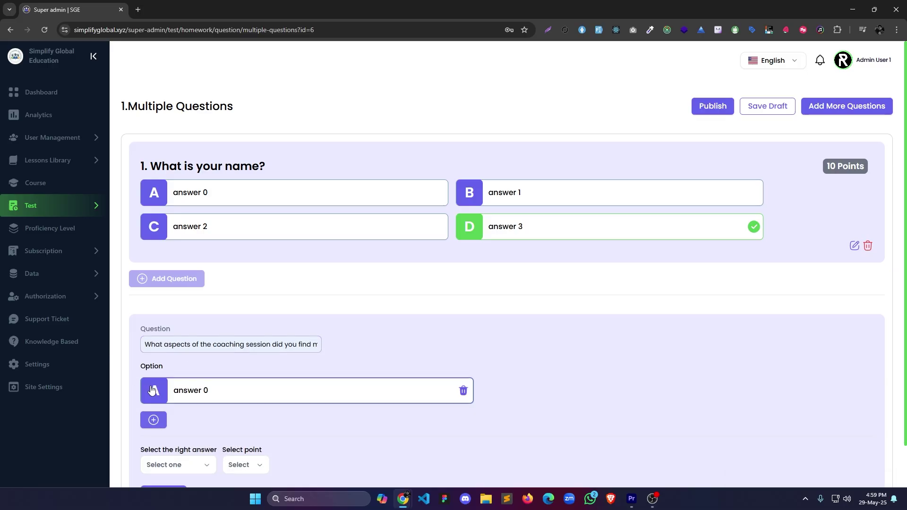
click(155, 418)
scroll(206, 427, down, 1)
click(206, 426)
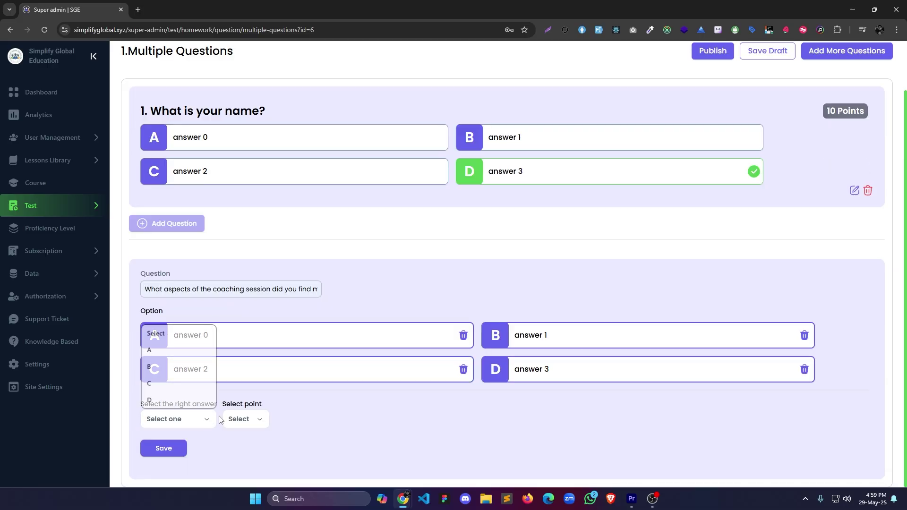
click(421, 423)
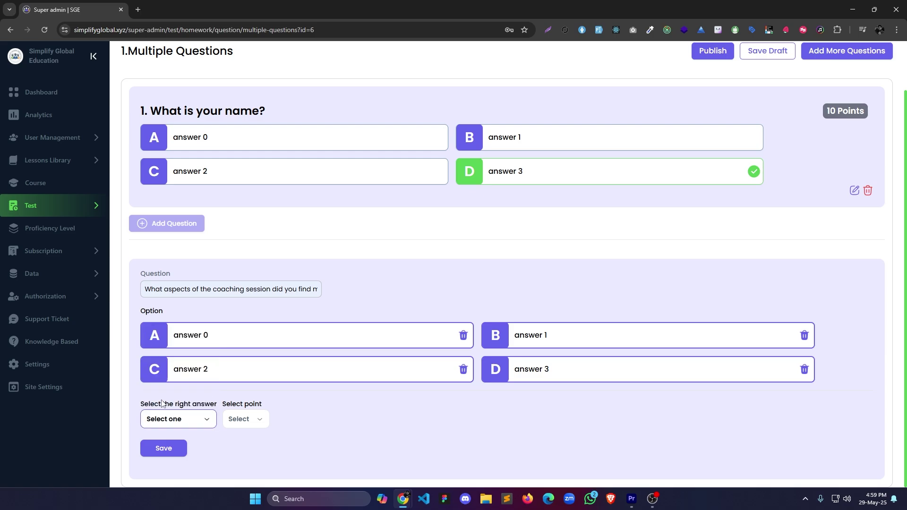
click(259, 427)
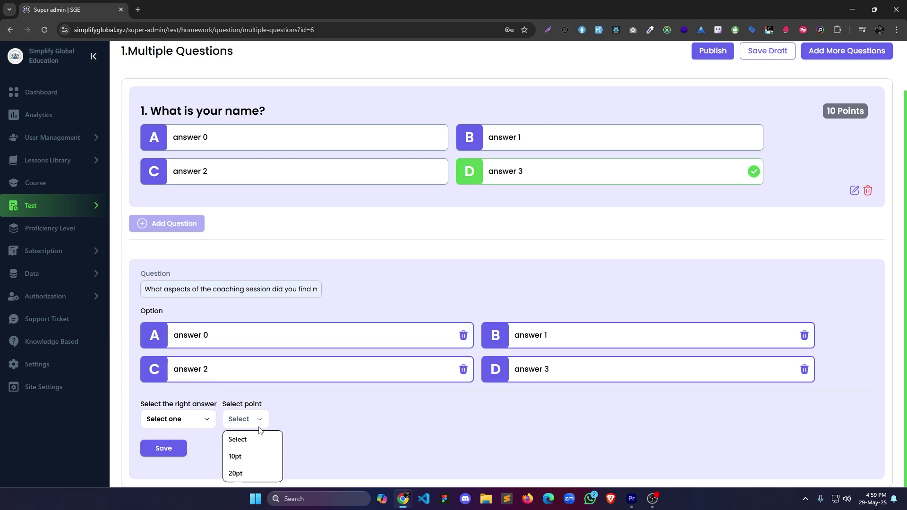
click(235, 456)
click(163, 449)
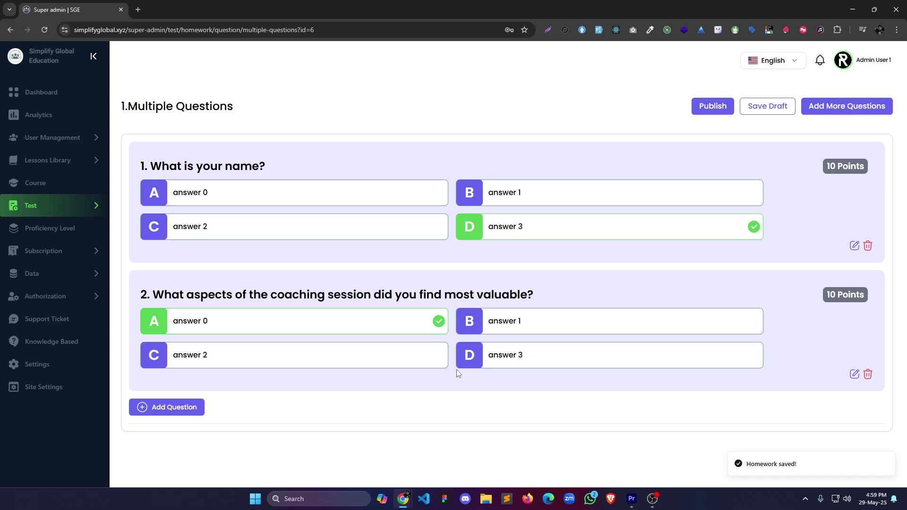
Add a Fill in the Gap question reading 'What _____ your name?'.
click(827, 111)
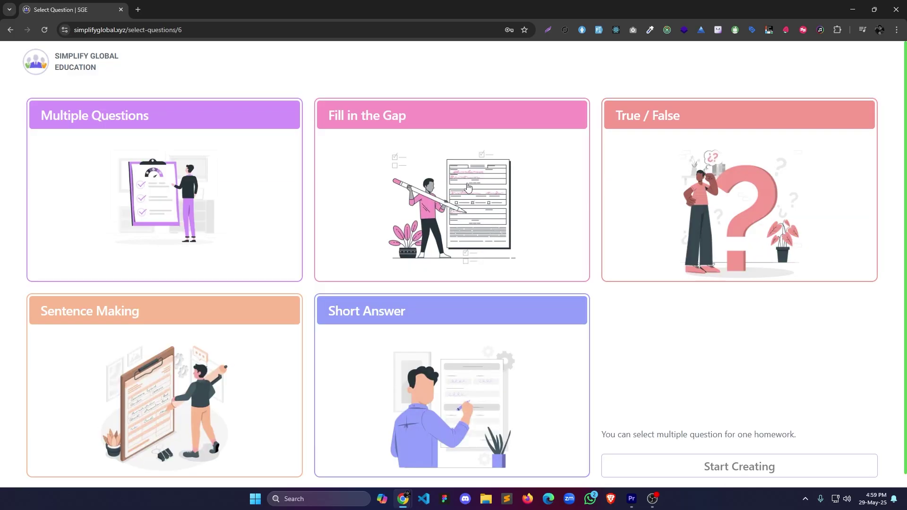
click(430, 155)
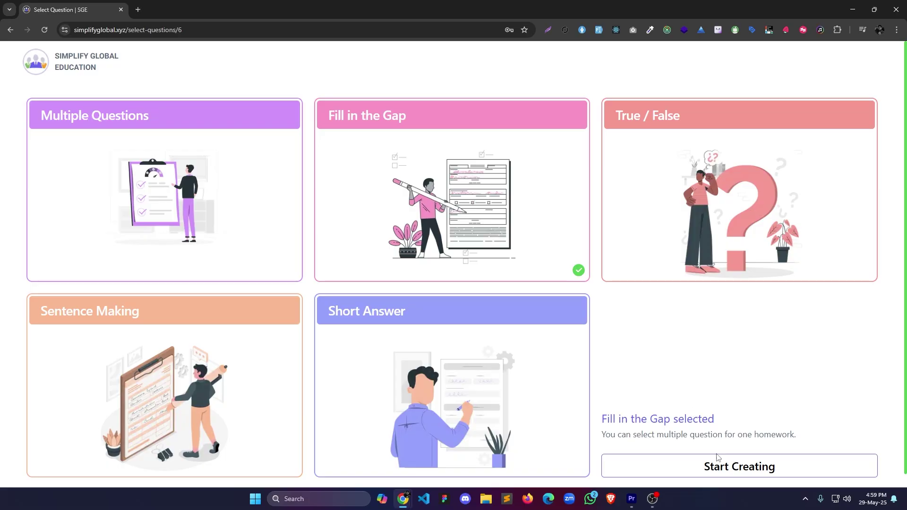
click(766, 473)
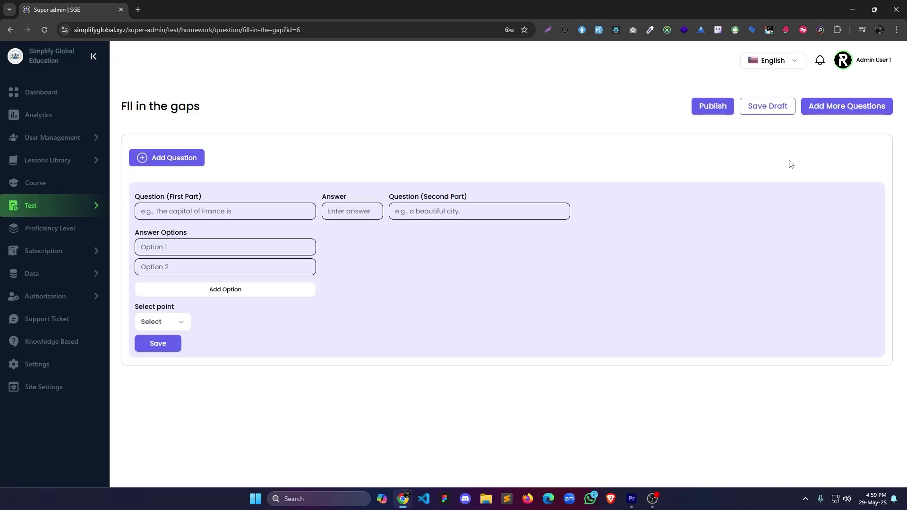
click(209, 211)
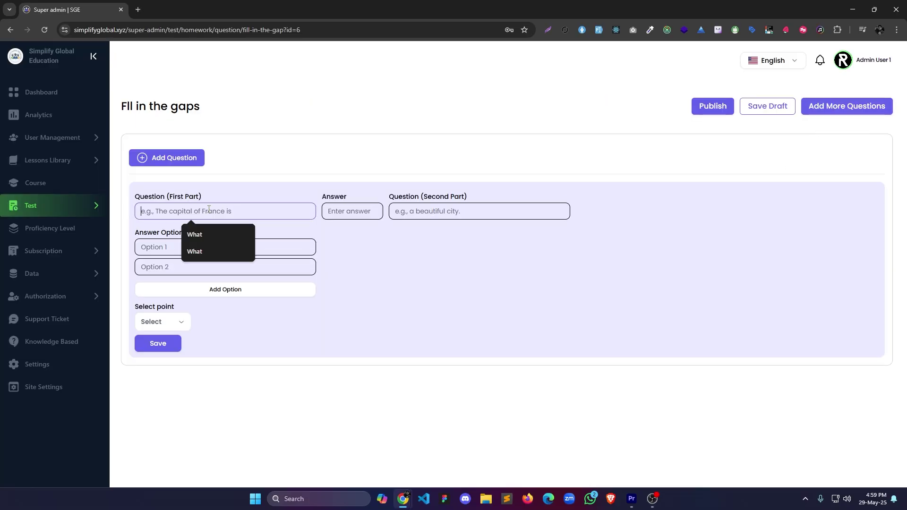
text(W)
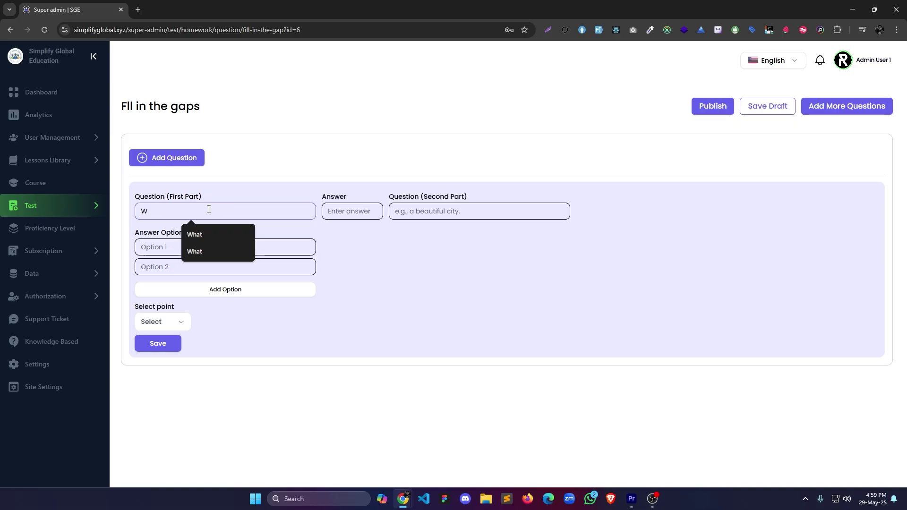
text(Hatat is)
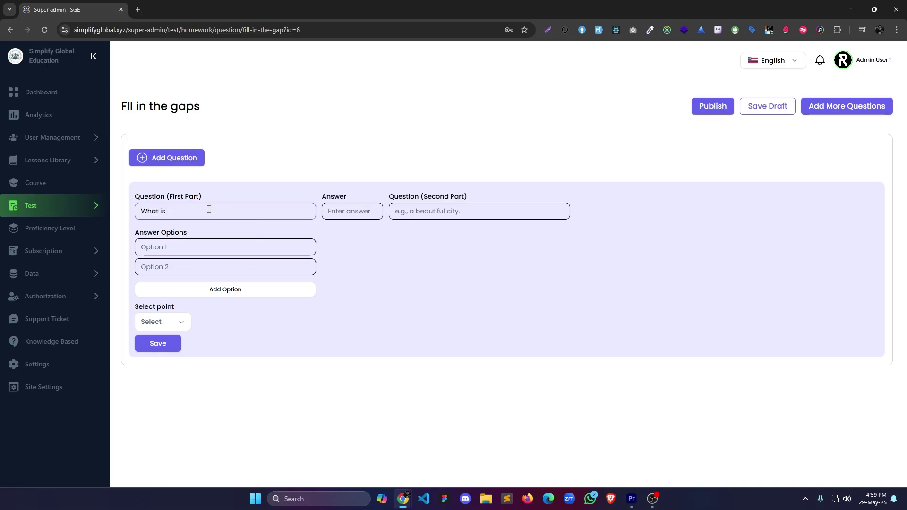
text( your name?)
drag(238, 213, 166, 211)
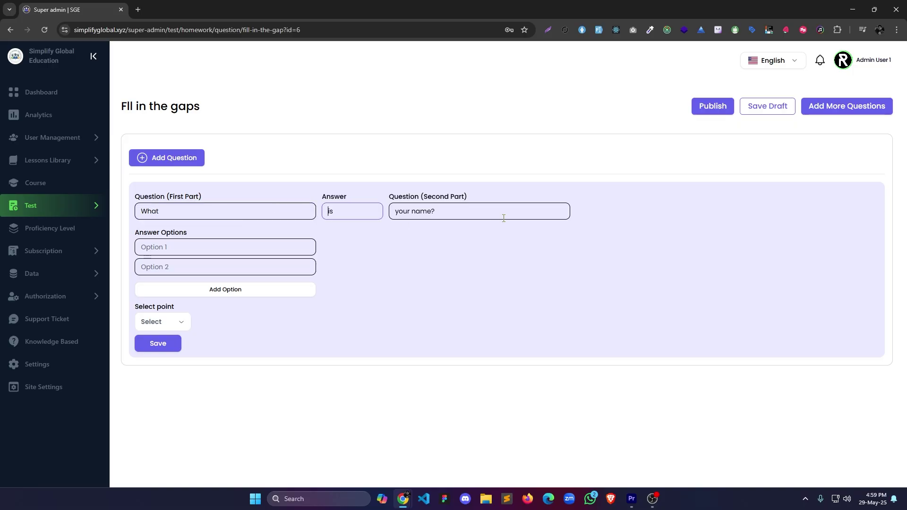
click(467, 217)
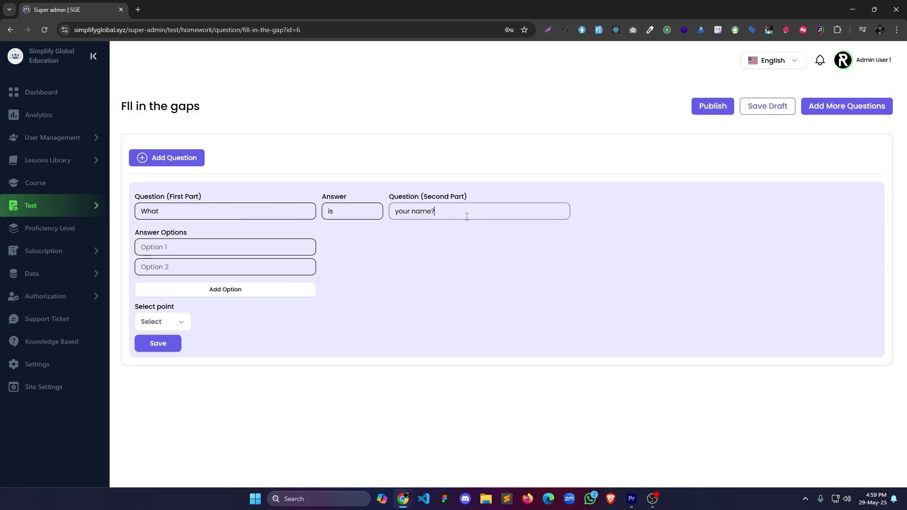
click(235, 211)
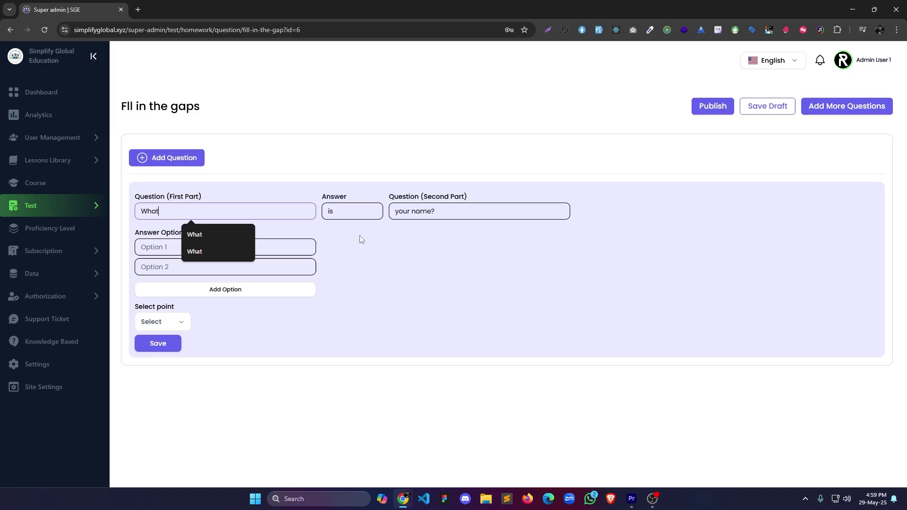
Give it four answer options am, is, are, were, worth 10 points, and save it.
click(187, 289)
click(182, 309)
click(249, 246)
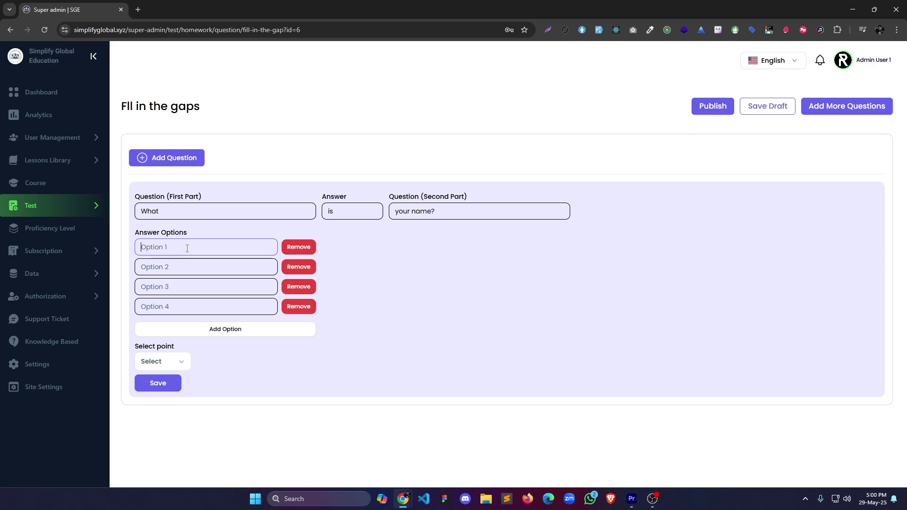
text(am)
click(173, 261)
click(154, 263)
text(is)
key(Tab)
text(are)
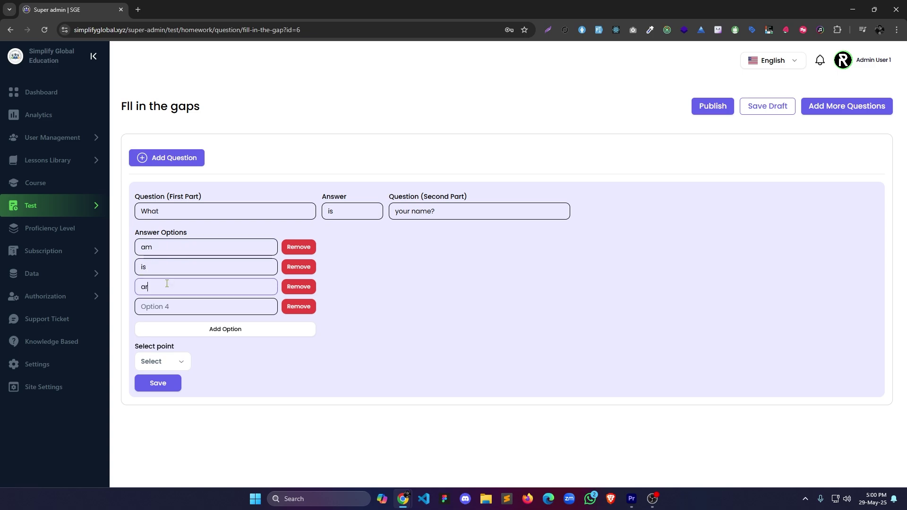
key(Tab)
text(were)
click(162, 362)
click(172, 397)
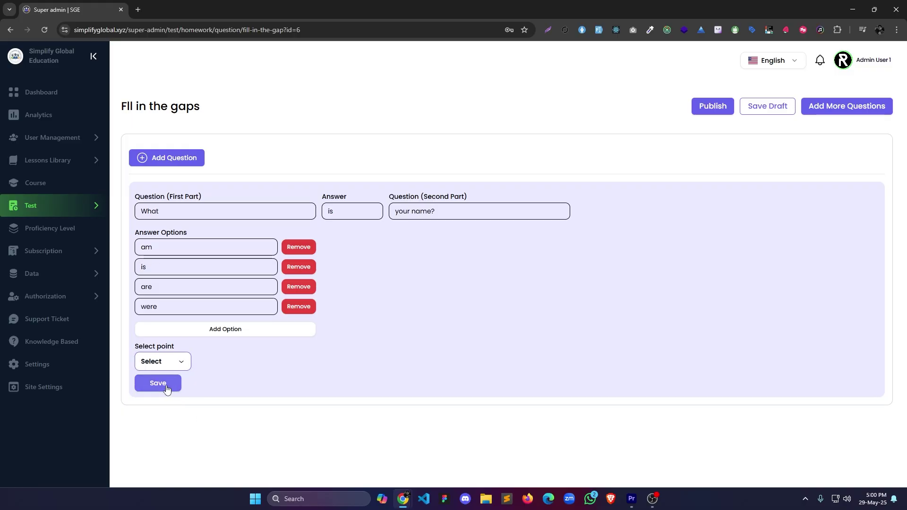
click(158, 383)
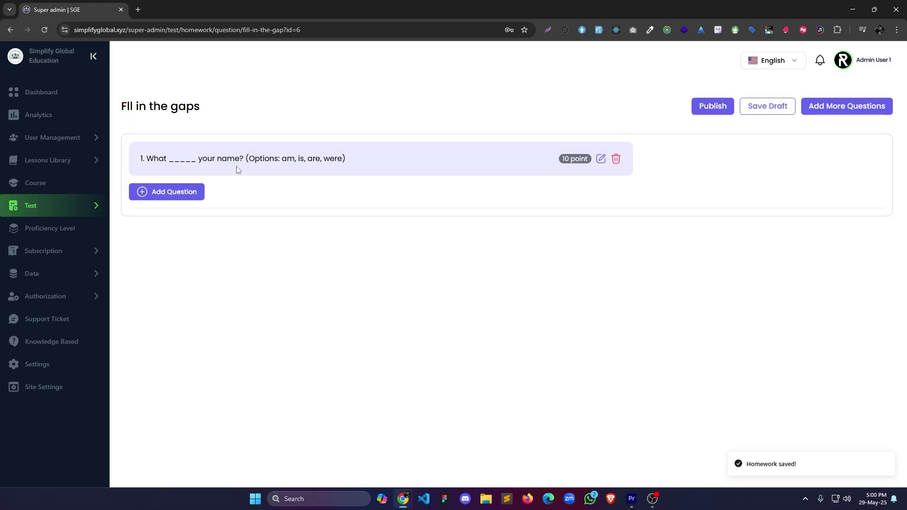
Add and save a second gap-fill question 'How _____ you?' with its answer options.
click(178, 191)
click(198, 245)
text(How)
key(Tab)
text(are)
click(438, 243)
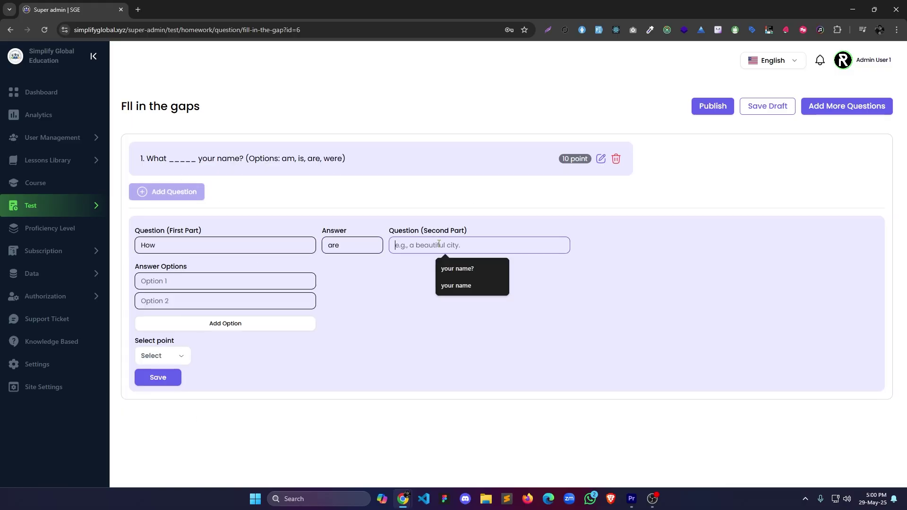
text(you?)
click(219, 283)
text(are)
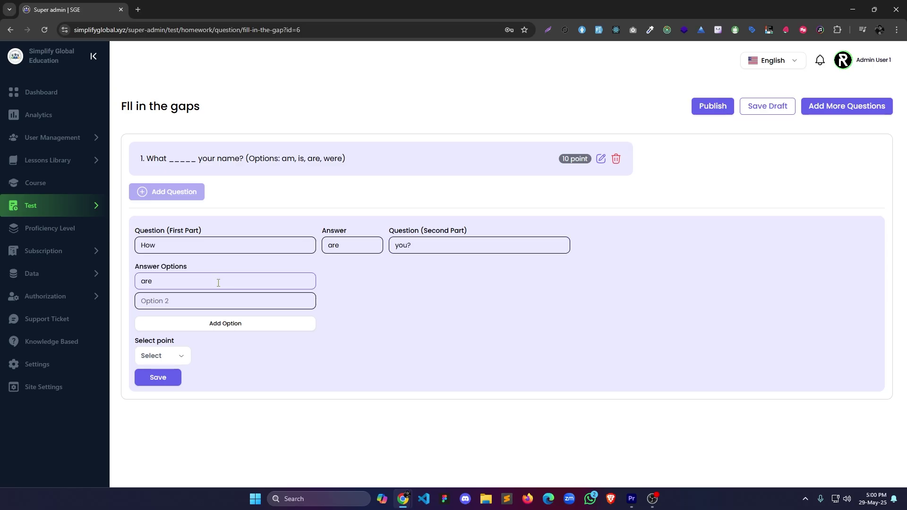
click(192, 300)
text(is)
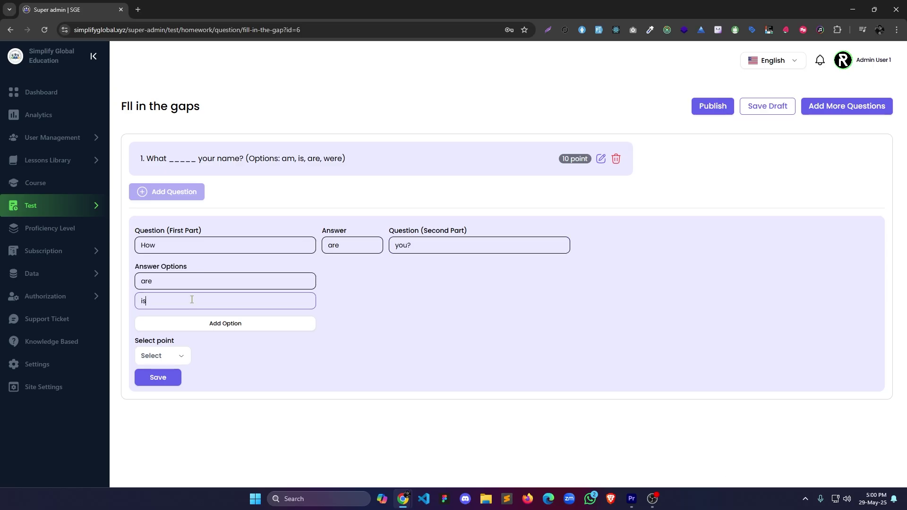
key(Return)
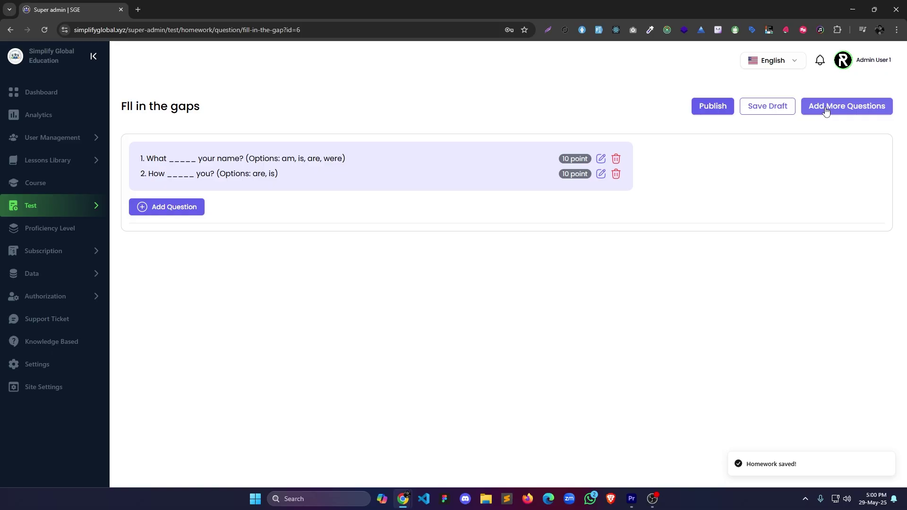
click(830, 112)
Add the true/false question 'Banana is a vegetable.' with its answer and points.
click(748, 199)
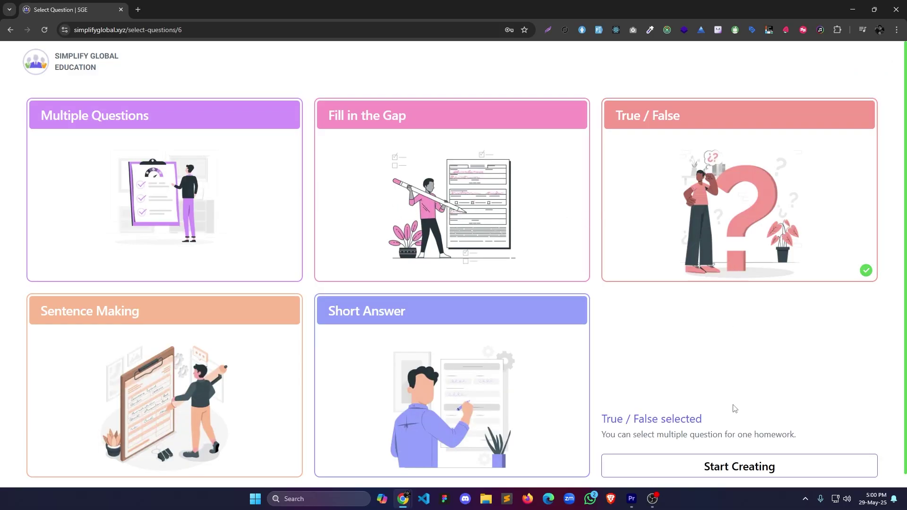
click(743, 467)
click(179, 225)
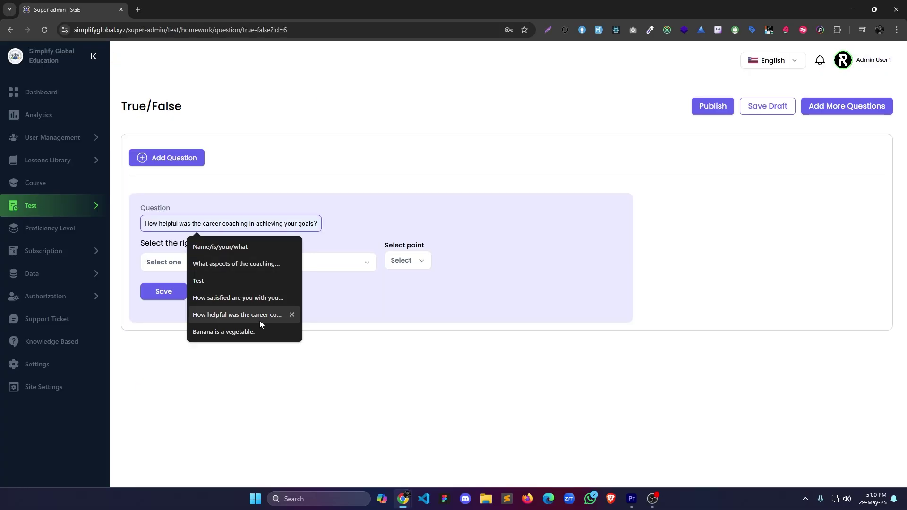
click(224, 332)
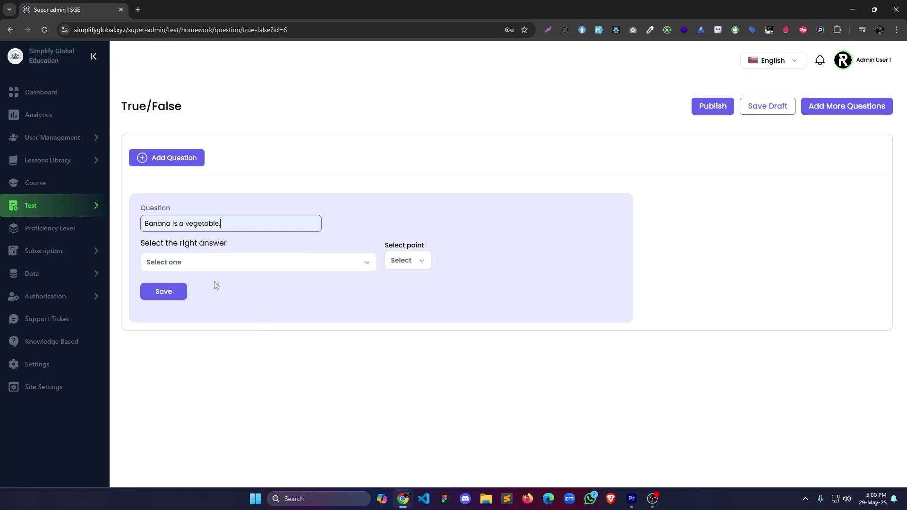
click(192, 267)
click(189, 315)
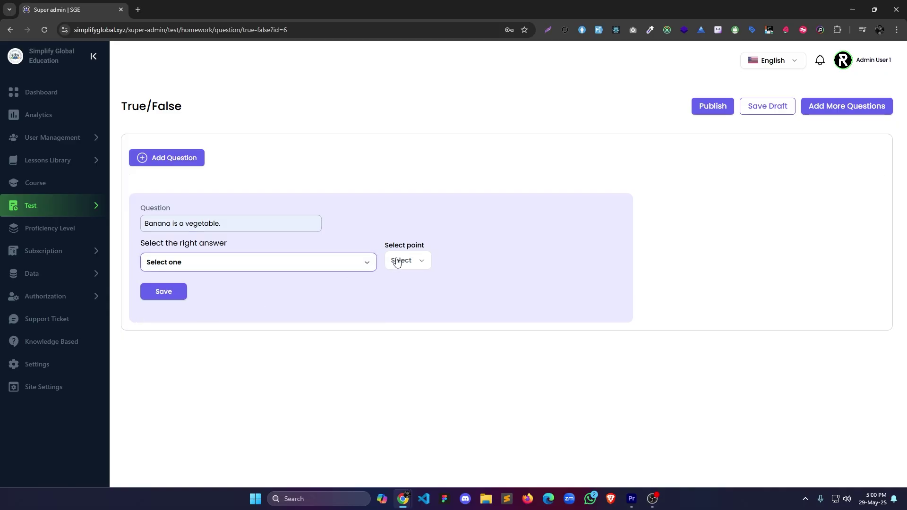
click(163, 291)
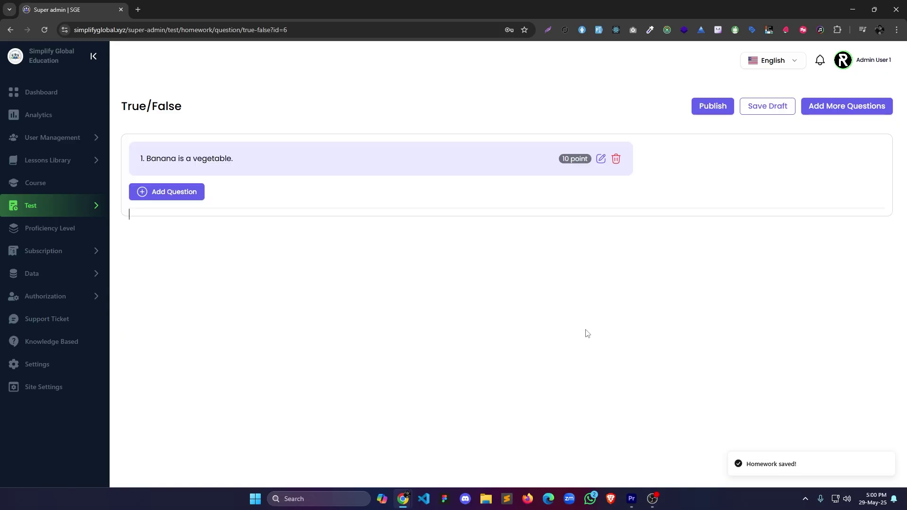
Add the true/false question 'Roses are red' with True as the correct answer.
click(182, 191)
click(233, 258)
text(Roses are red)
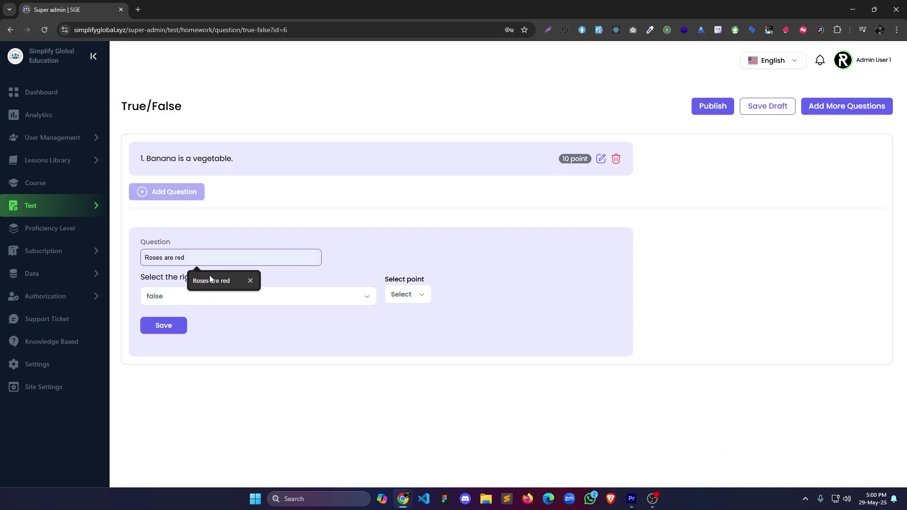
click(210, 279)
click(283, 296)
click(326, 315)
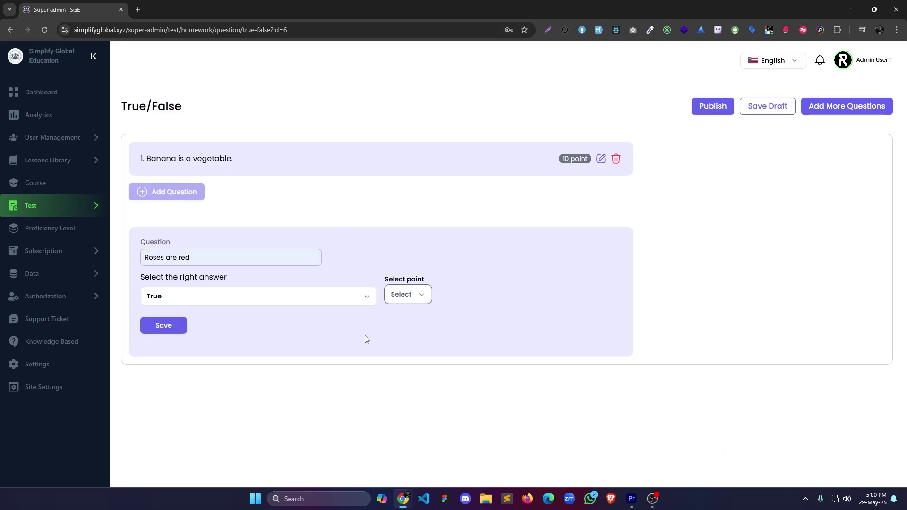
click(168, 326)
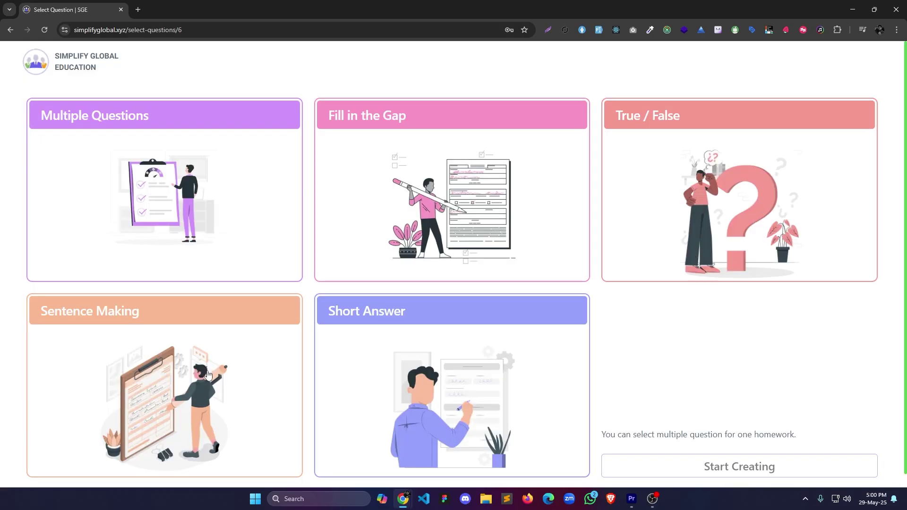
Reselect the True / False question type instead of Short Answer and start creating.
click(215, 376)
click(449, 419)
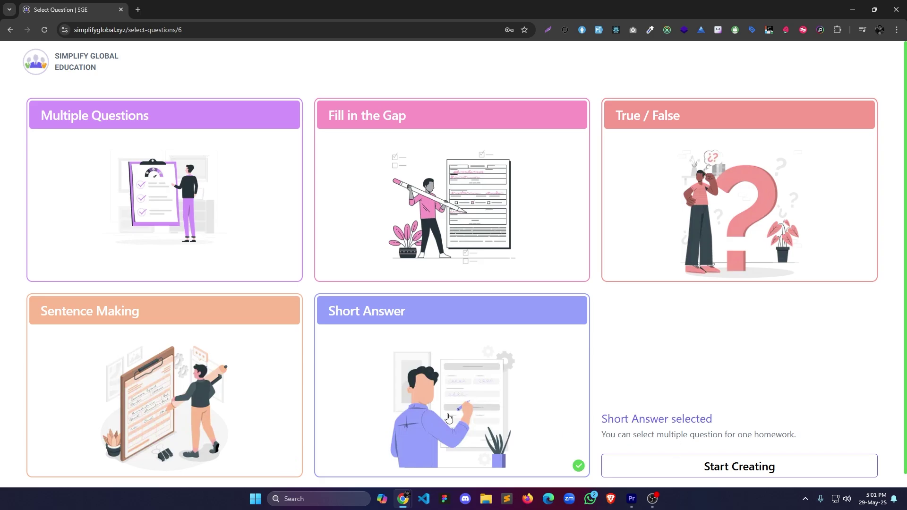
click(220, 384)
click(410, 383)
click(740, 225)
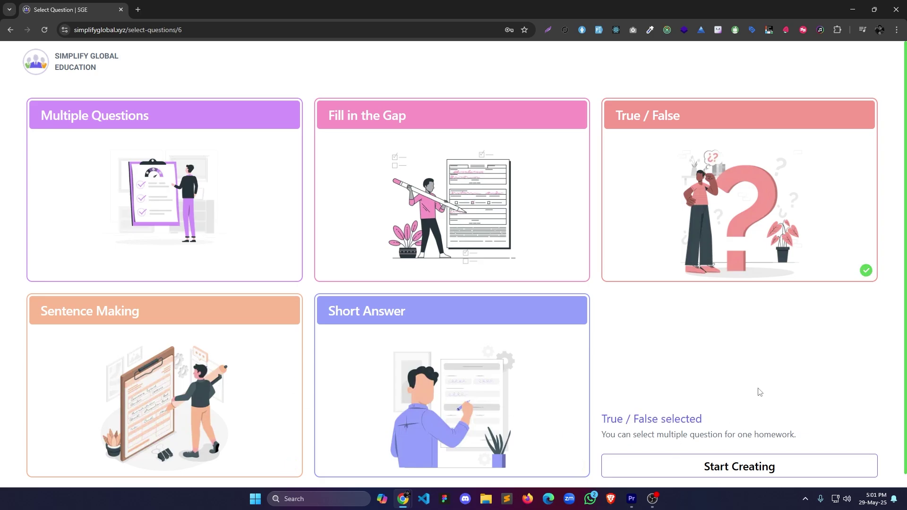
click(759, 465)
Publish the homework and return to the test list.
click(717, 110)
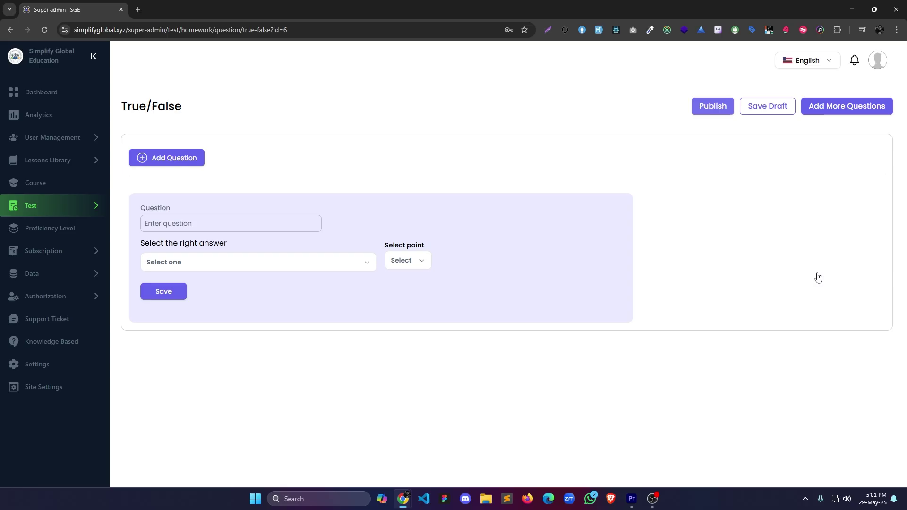
click(47, 205)
click(56, 230)
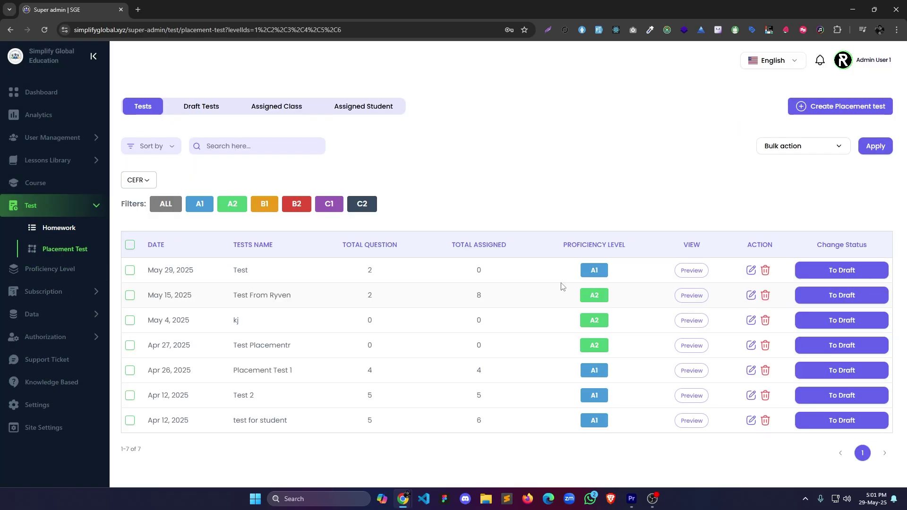
Create 'Placement Test 1' using the CEFR framework at level A1.
click(803, 106)
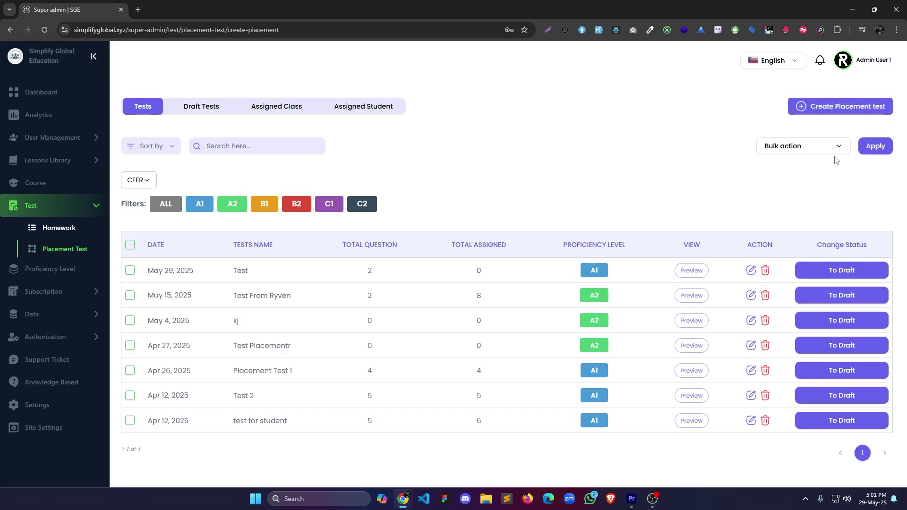
click(222, 258)
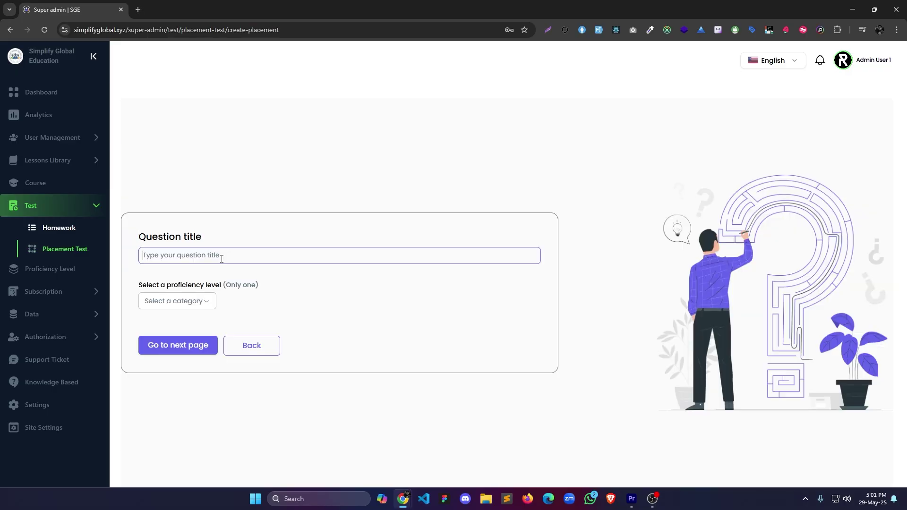
text(Placement Test 1)
click(201, 304)
click(161, 318)
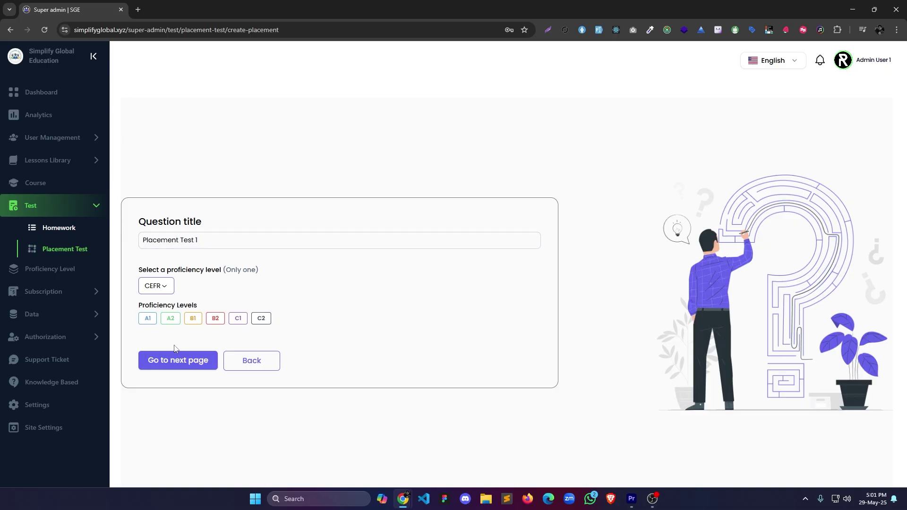
click(147, 318)
Pick the Grammar section and save instructions 'Instruction 1' and 'Instruction 2'.
click(166, 210)
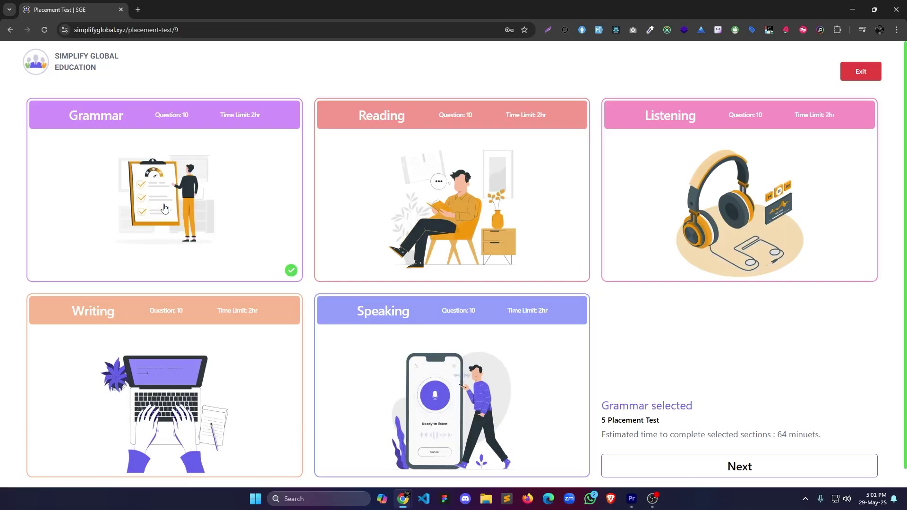
click(728, 470)
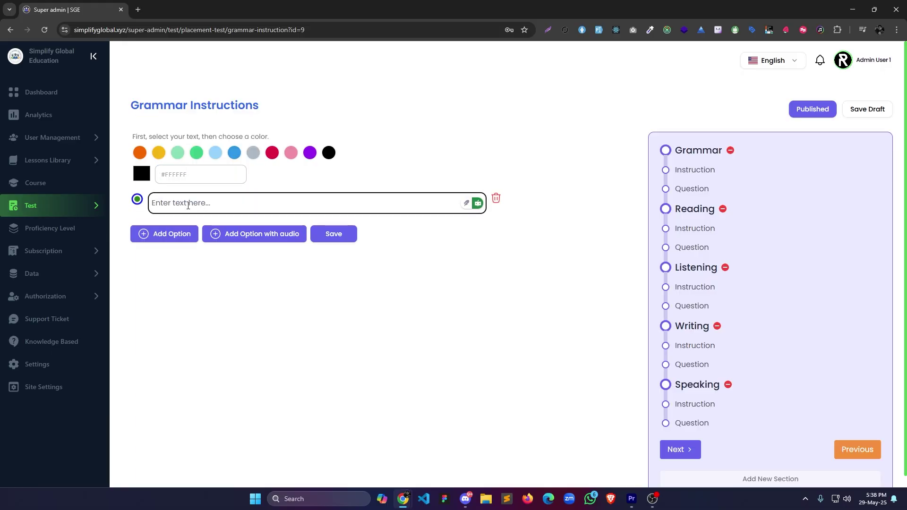
click(188, 206)
text(Instruction 1)
click(180, 230)
text(Instruction)
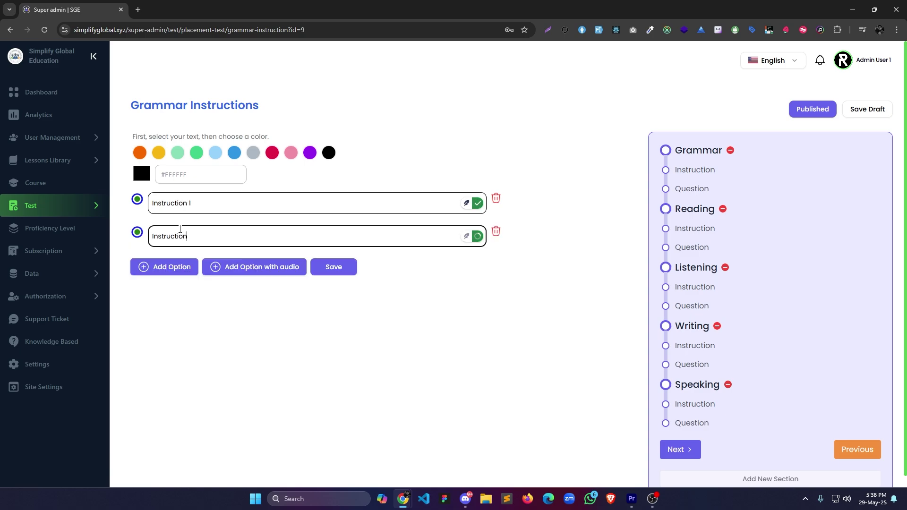
text( 2)
click(333, 274)
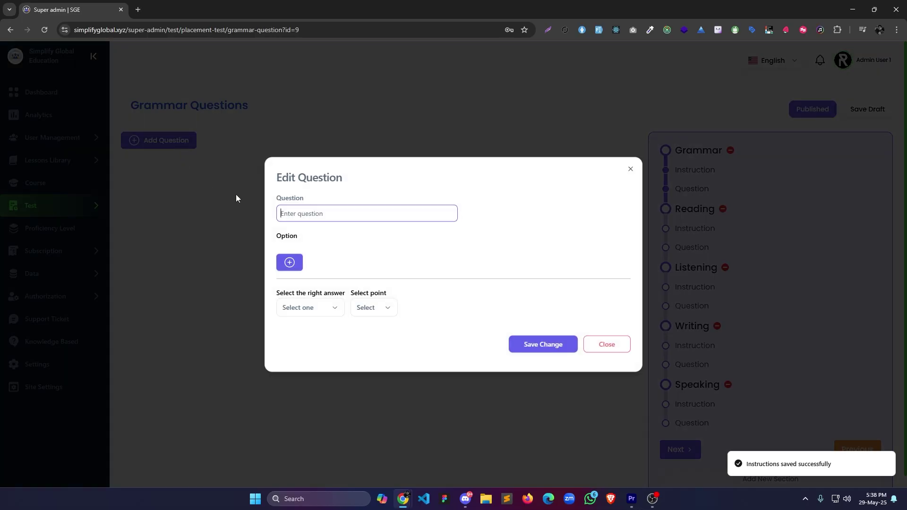
Add a suggested grammar question with answer A correct, worth 10 points.
click(305, 213)
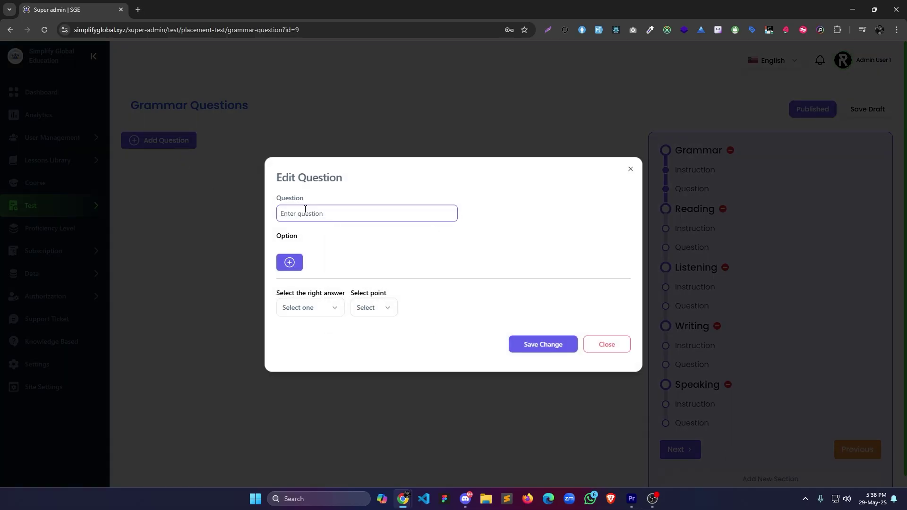
text(Q)
click(373, 244)
click(307, 326)
click(371, 344)
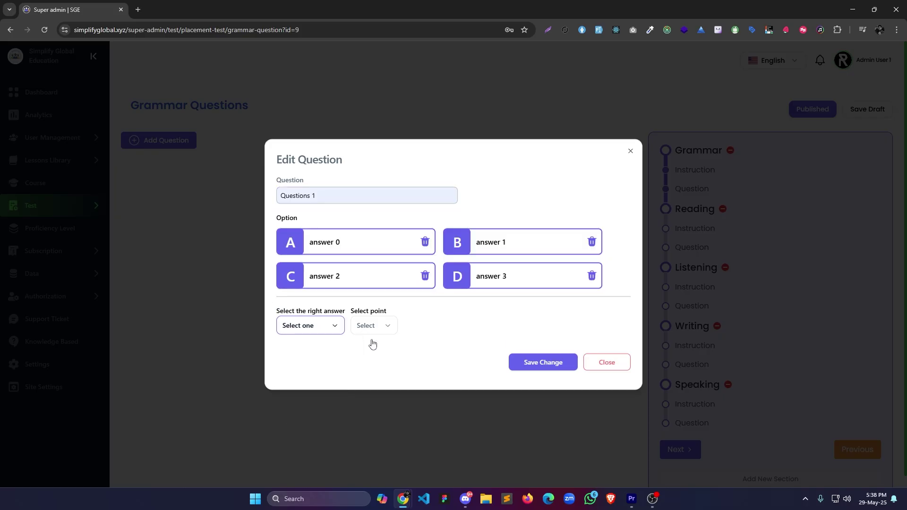
click(373, 325)
click(543, 362)
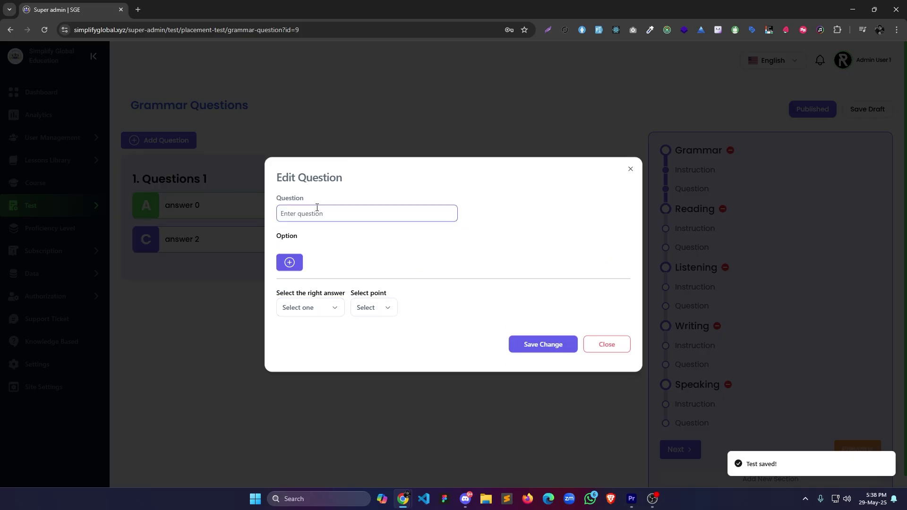
Add the fill-in-the-blank 'She _____ to school every day.' with answer D, 10 points.
click(307, 213)
text(Q)
click(370, 254)
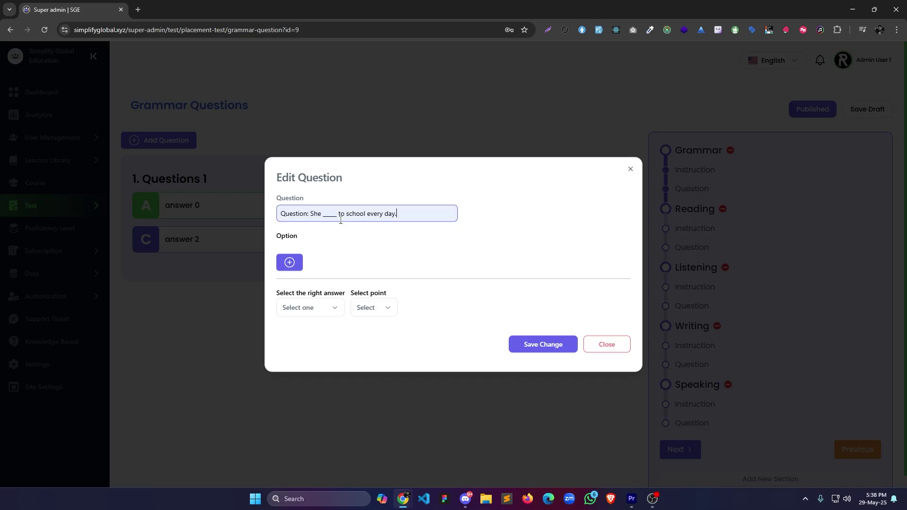
click(307, 325)
click(538, 376)
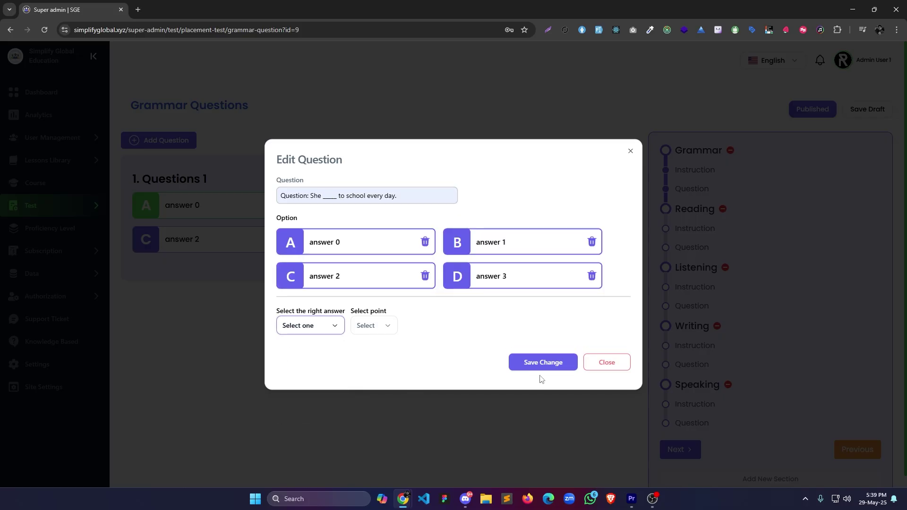
click(373, 326)
click(382, 364)
click(543, 362)
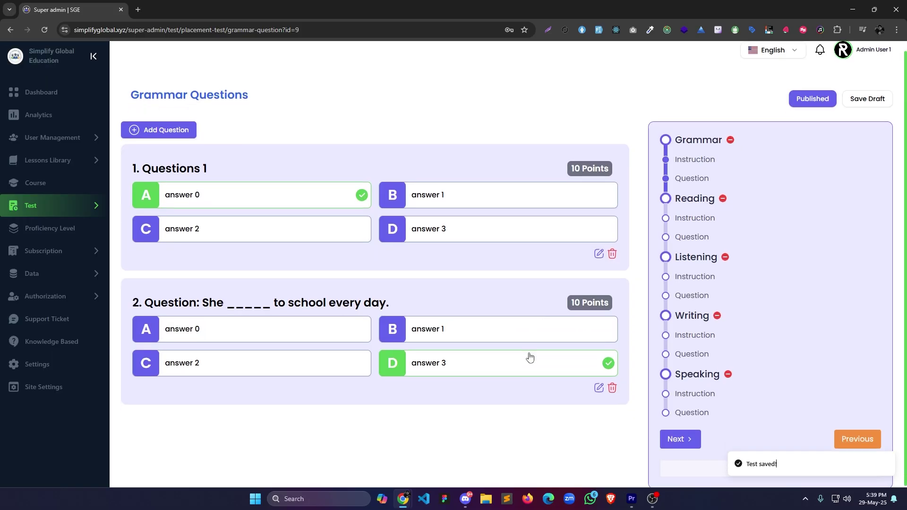
click(680, 450)
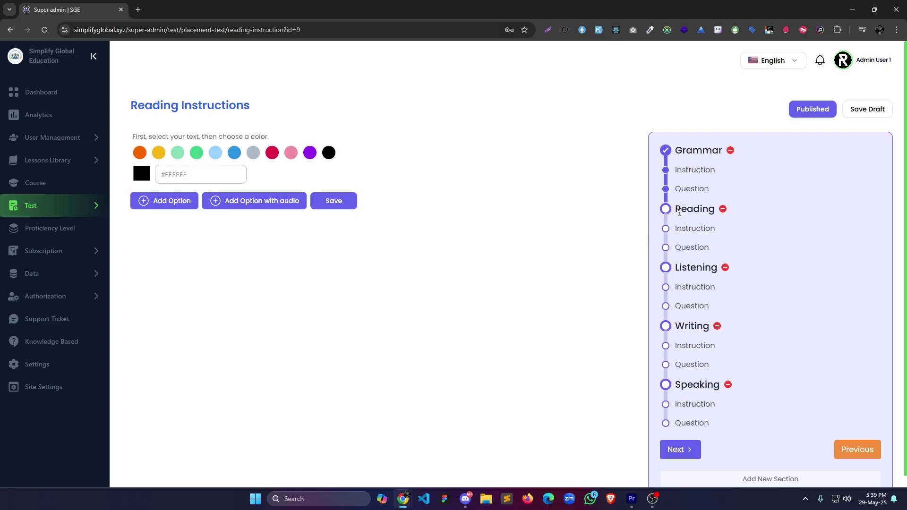
Save the reading instruction options 'Reading Test 1' and 'Reading Test 2'.
click(185, 201)
click(185, 200)
text(Rea)
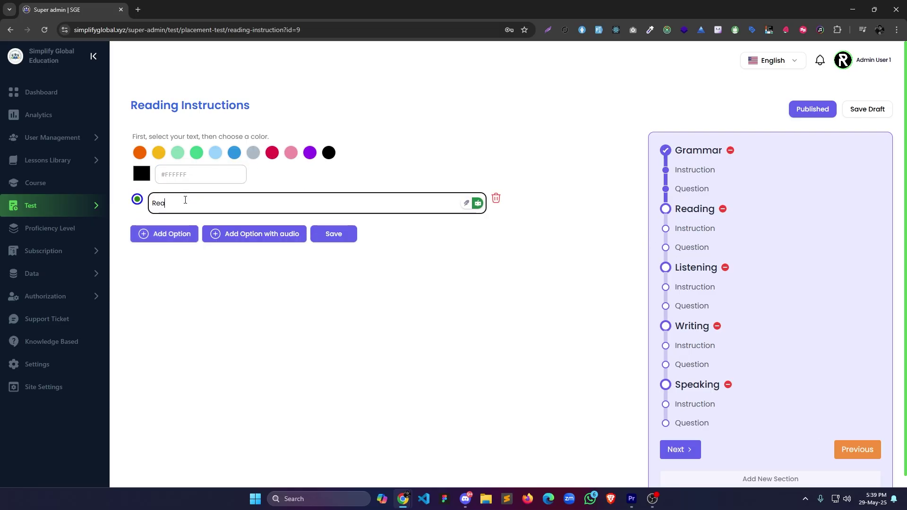
text(ding Test 1)
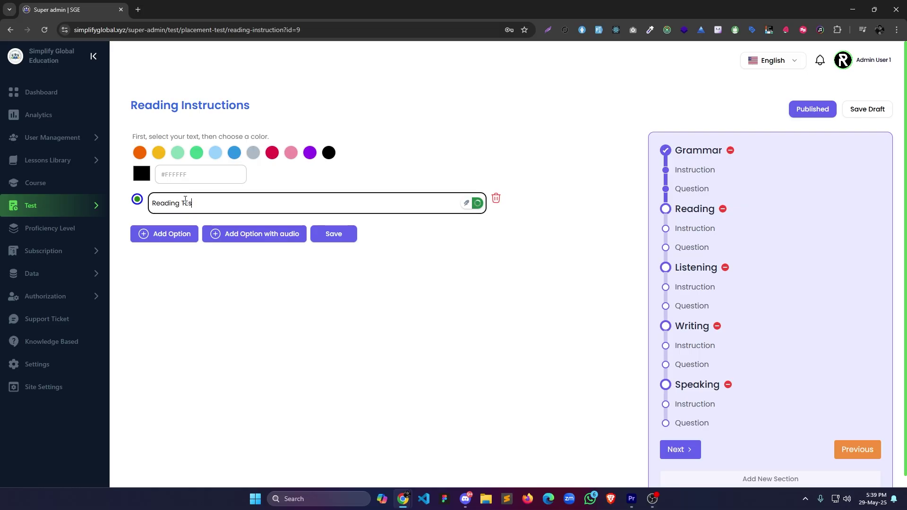
click(186, 232)
text(Reading Test 2)
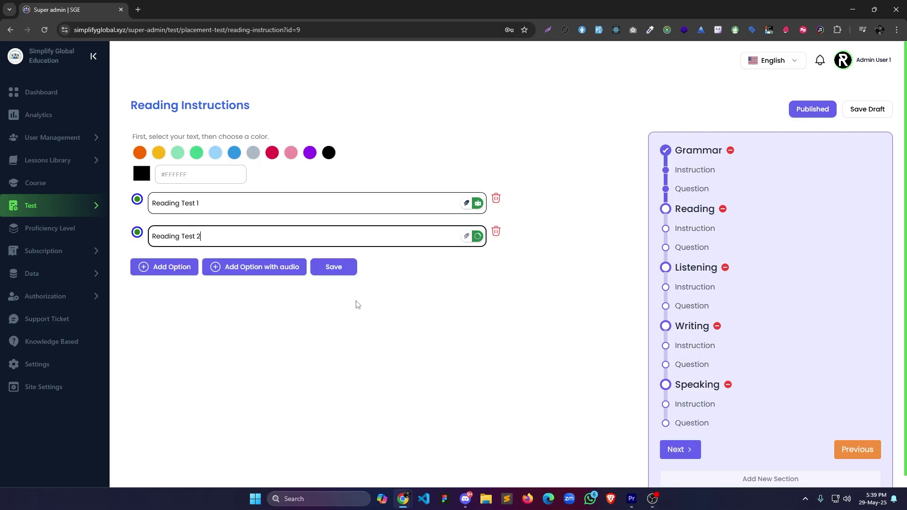
click(334, 267)
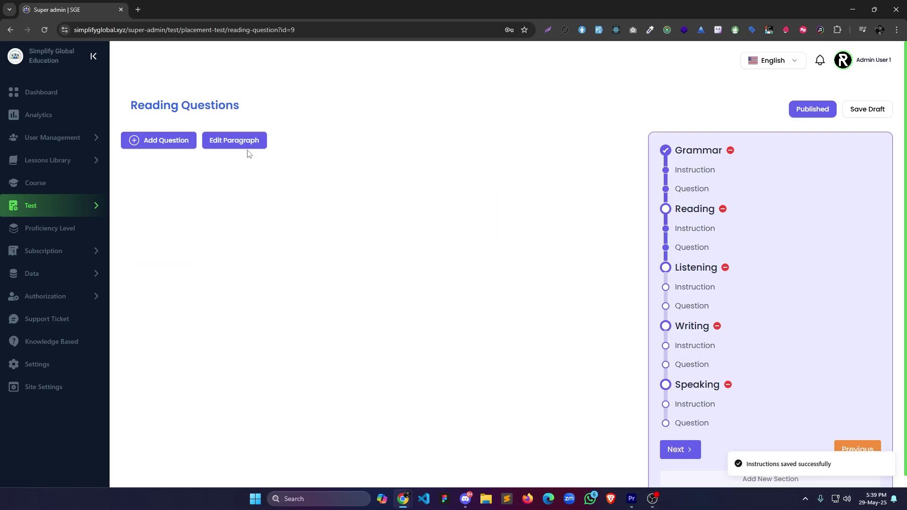
Set the passage to 'Read this paragraph' and save a suggested first reading question.
click(247, 147)
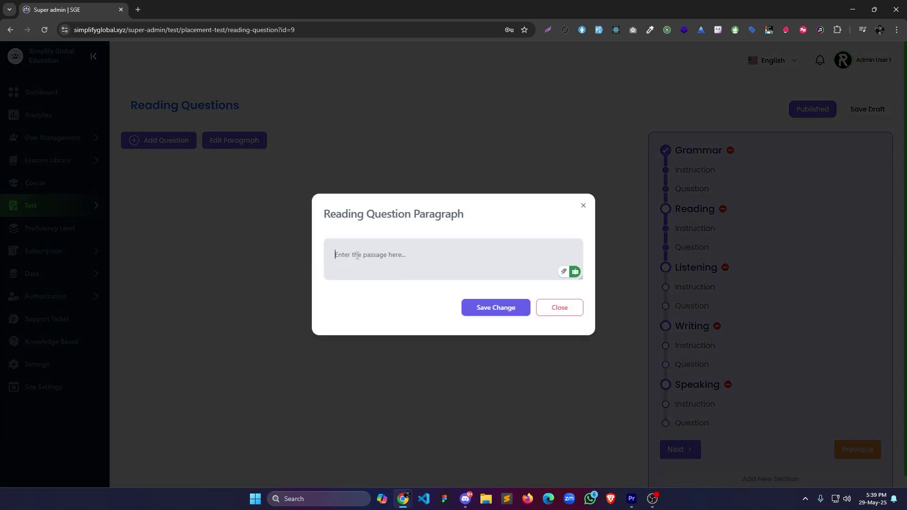
text(Read this paragraph)
key(Return)
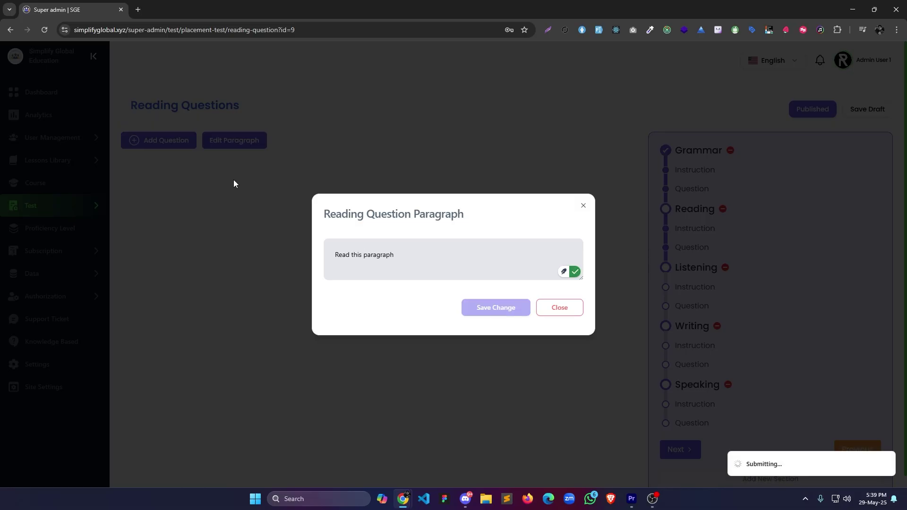
click(329, 211)
click(372, 253)
click(543, 361)
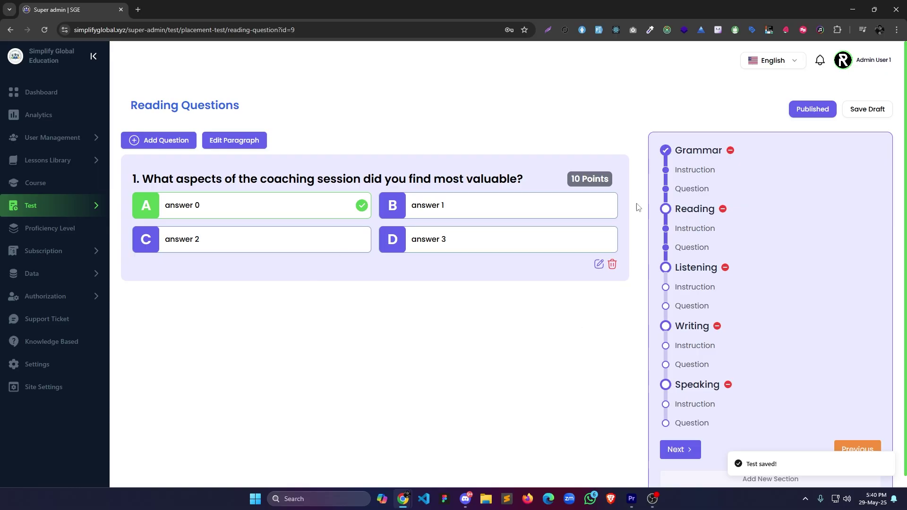
Add the 10-point reading question 'Banana is a vegetable.'.
click(159, 140)
click(330, 211)
click(373, 304)
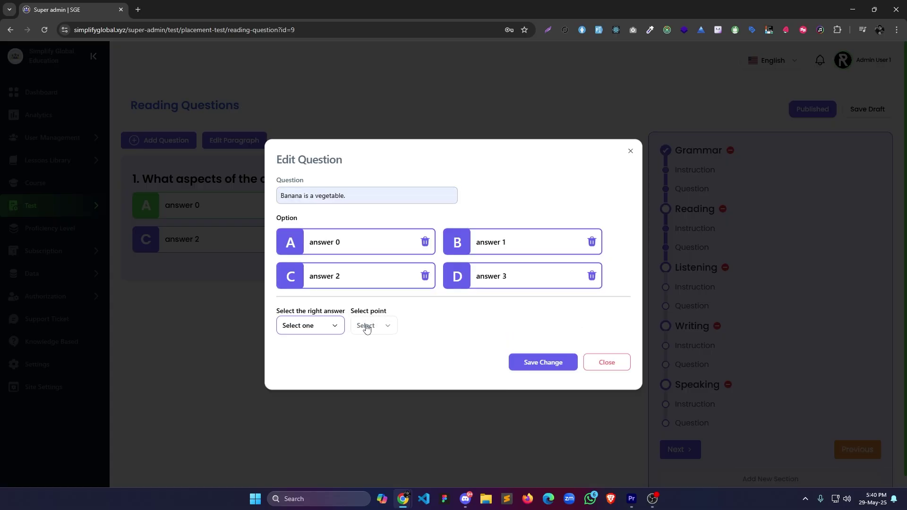
click(366, 326)
click(379, 362)
click(539, 363)
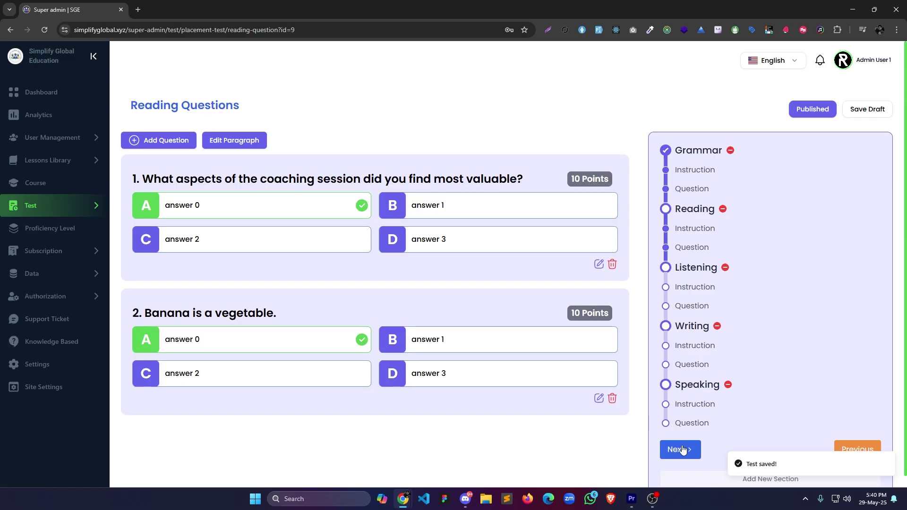
Add a listening instruction option reading 'Test 2'.
click(697, 448)
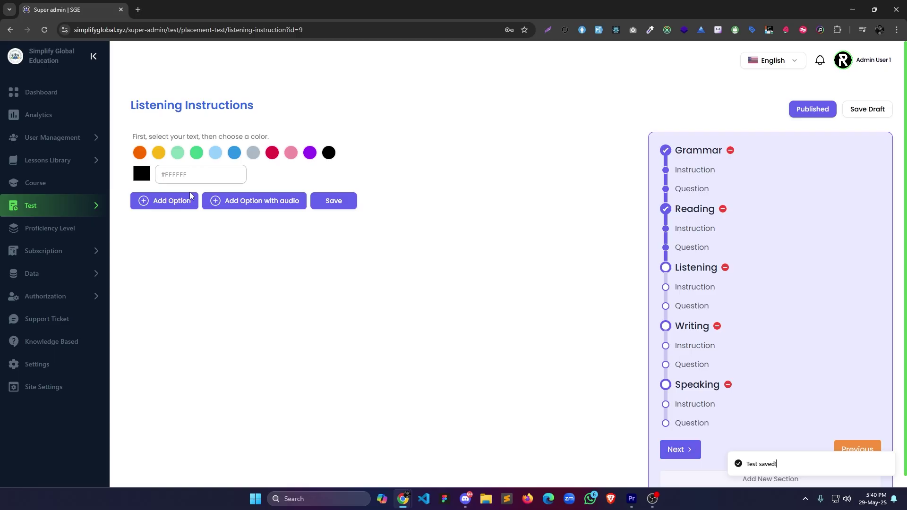
click(212, 206)
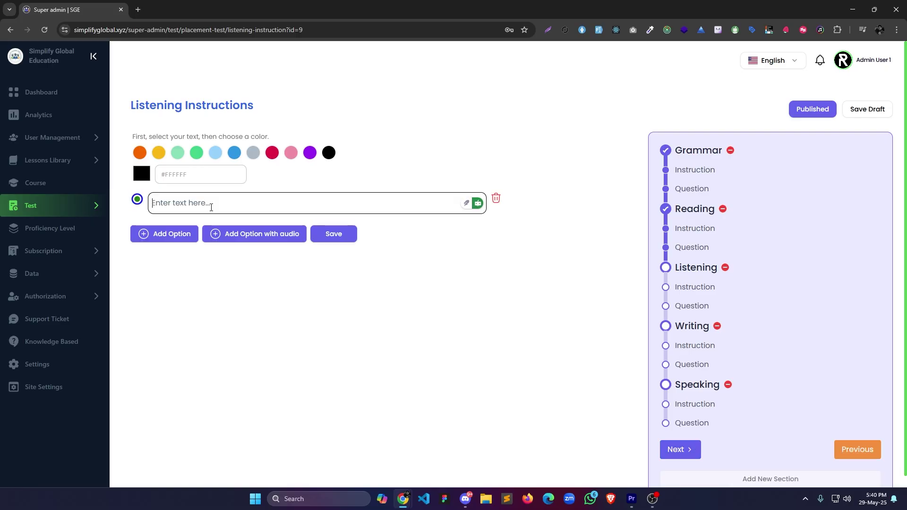
click(211, 206)
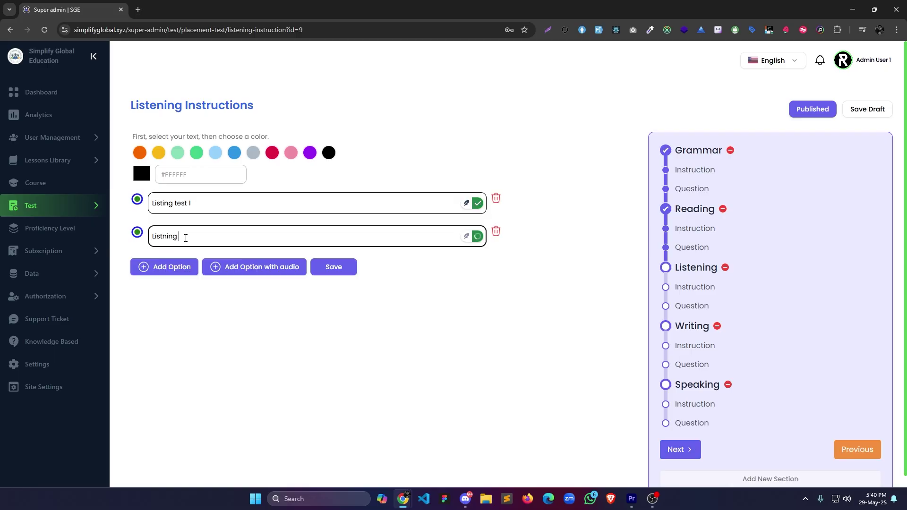
text(Test 2)
Attach an mp3 audio option and save a suggested listening question.
click(331, 265)
click(359, 142)
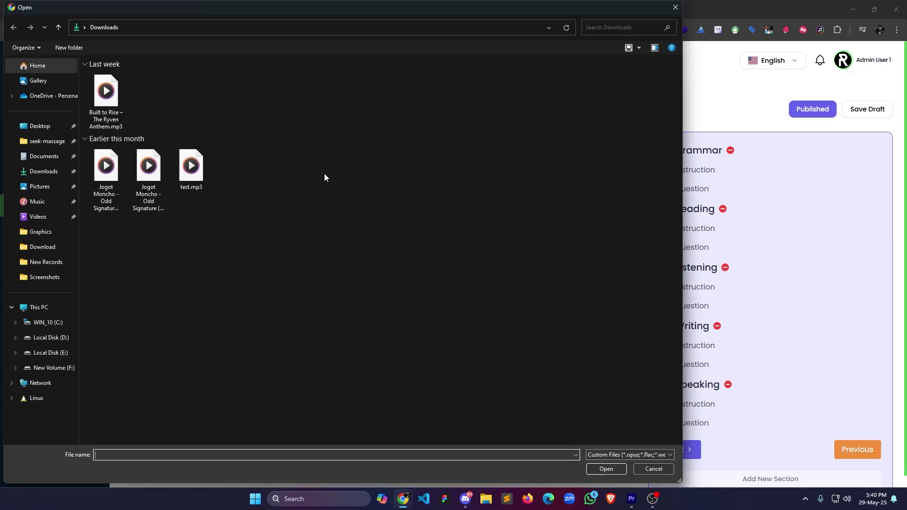
double_click(106, 111)
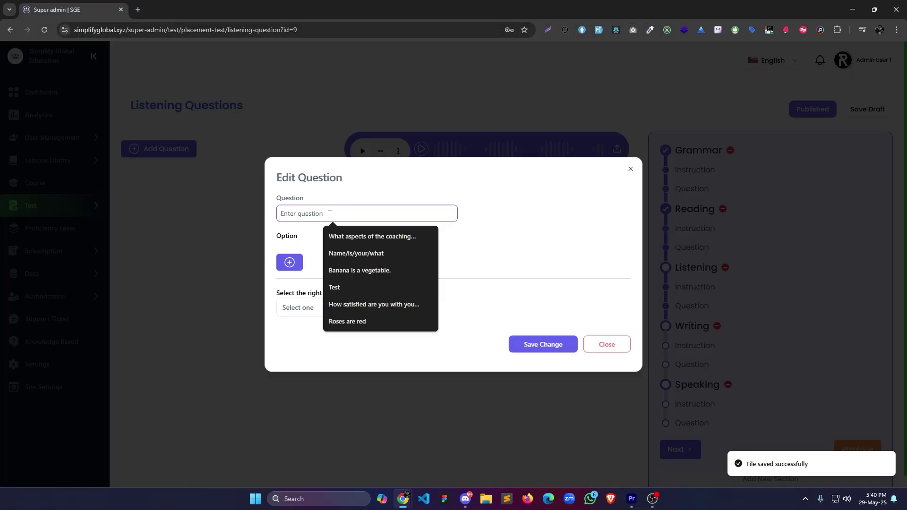
click(373, 281)
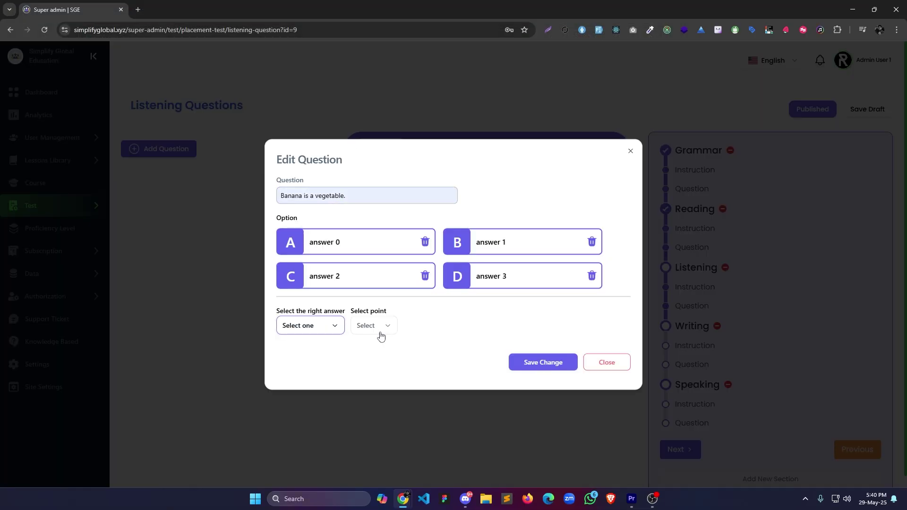
click(567, 379)
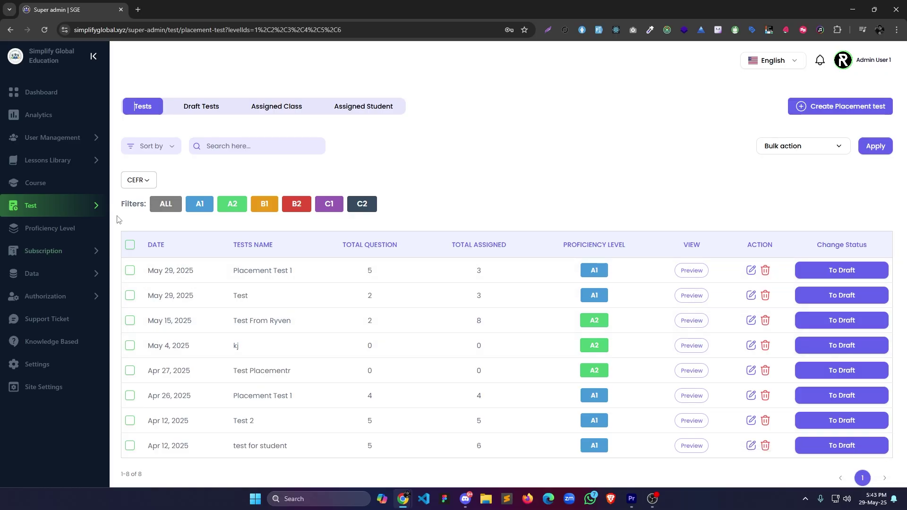
Review the Proficiency Level page and the subscription plans, membership and payments pages.
click(98, 207)
click(102, 268)
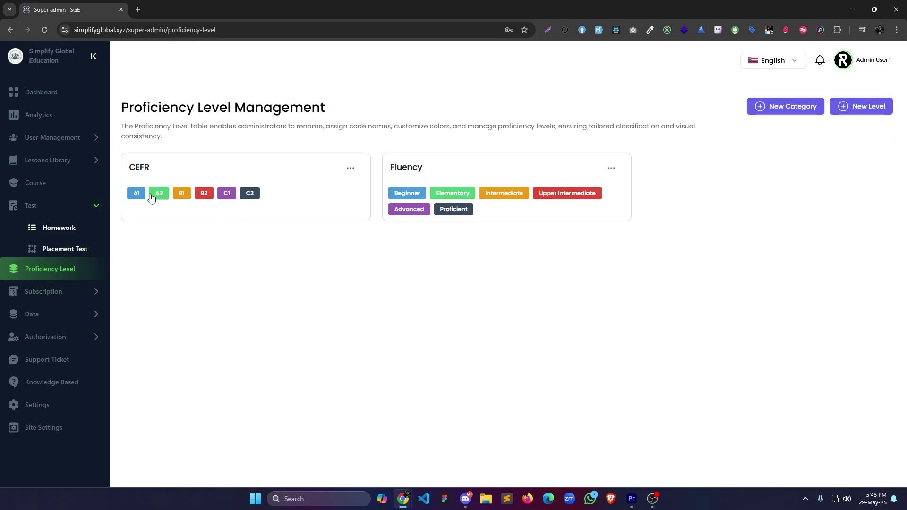
click(57, 292)
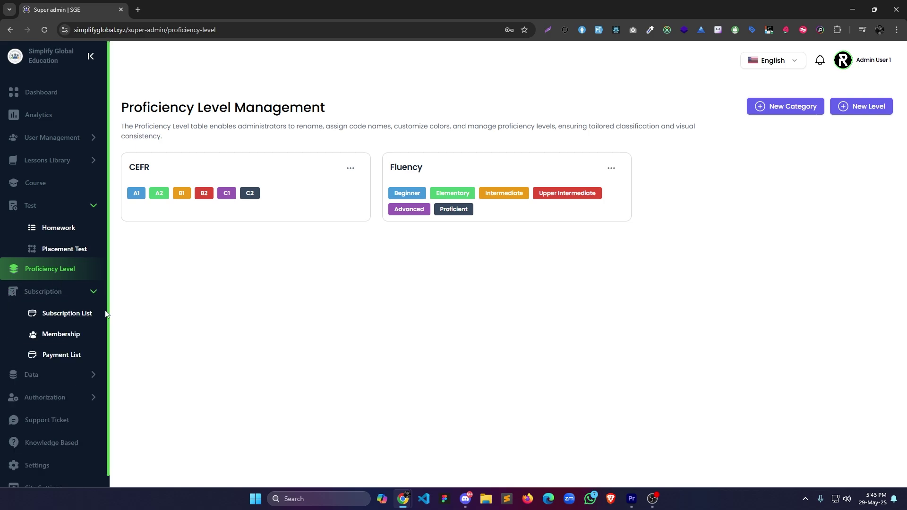
click(80, 313)
click(80, 334)
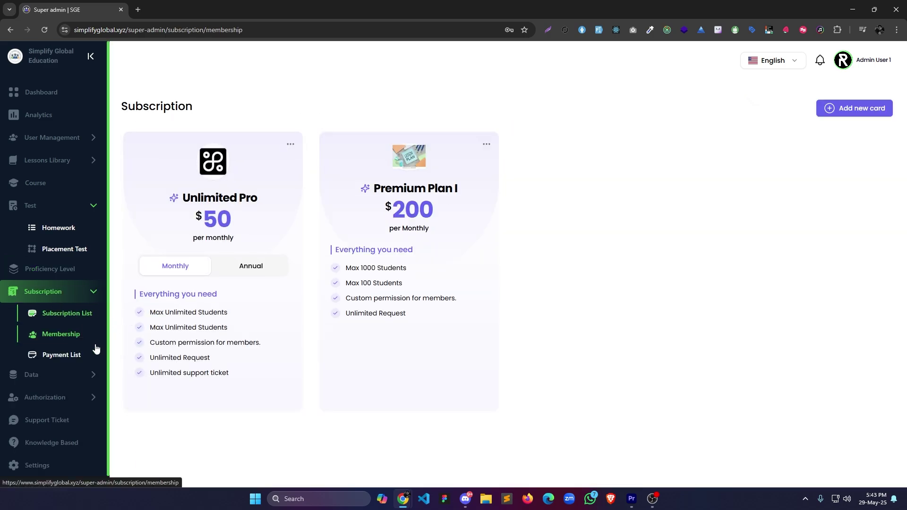
click(73, 355)
Browse the data exporters, export requests and teacher ratings pages.
click(65, 374)
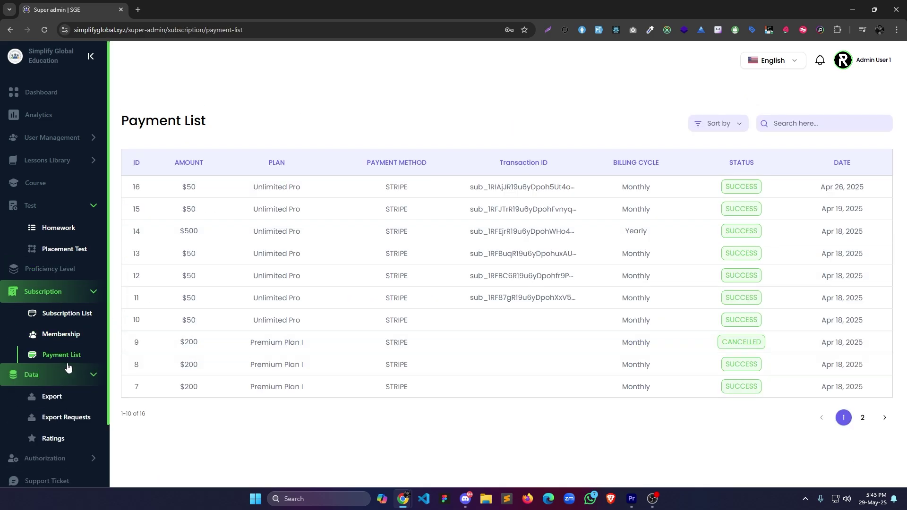
click(52, 397)
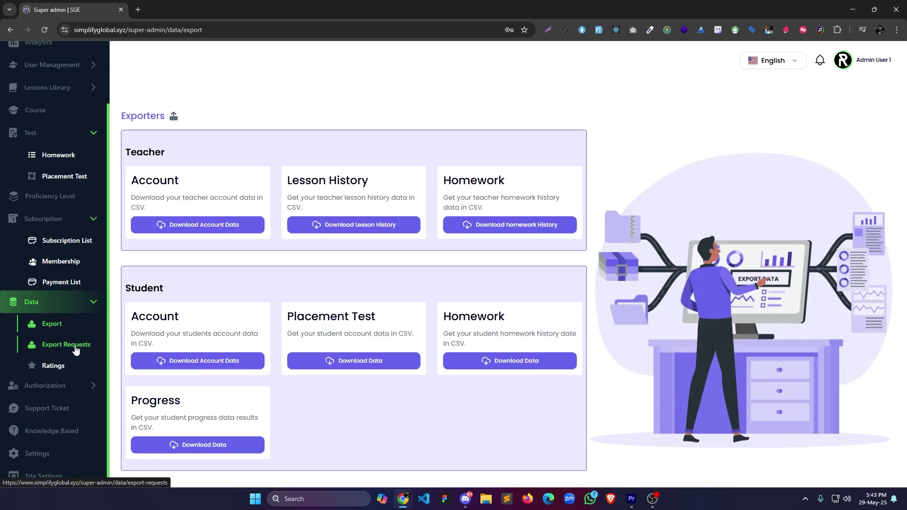
click(69, 344)
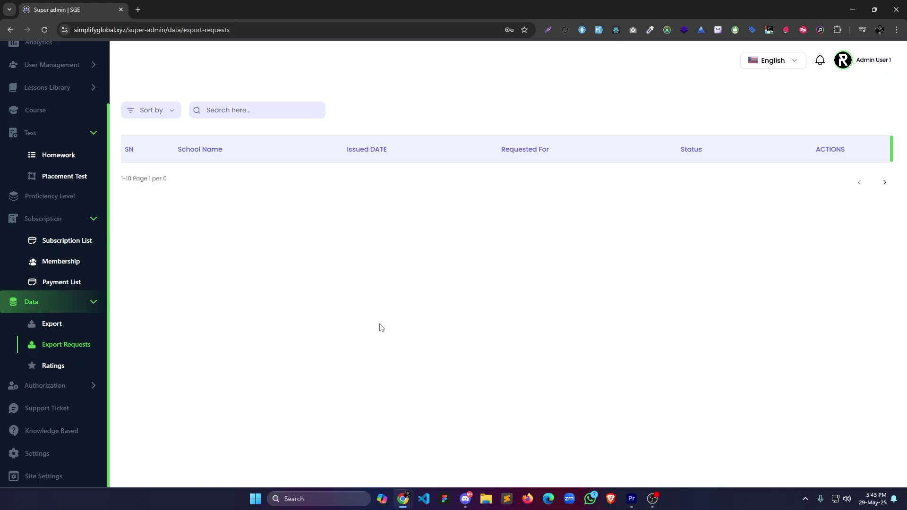
click(69, 371)
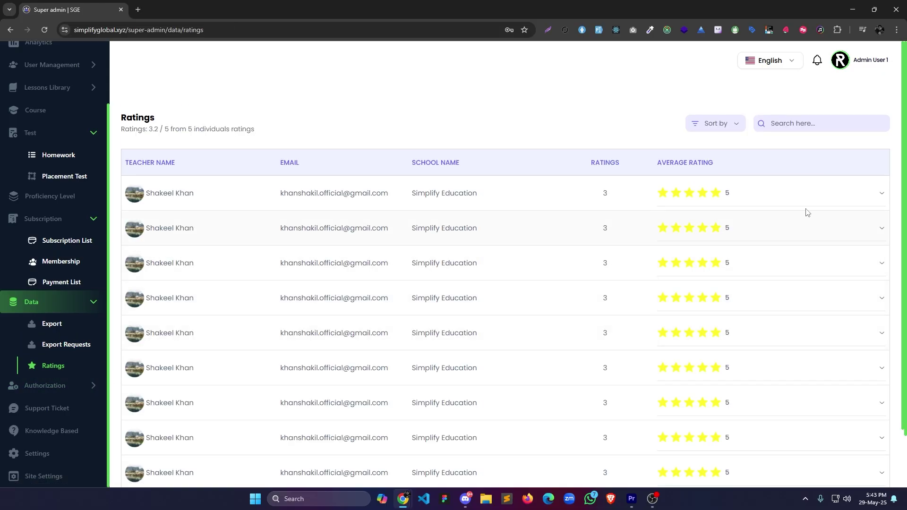
click(842, 201)
Check the Role & Permission and admin team pages, then open the support tickets.
click(45, 385)
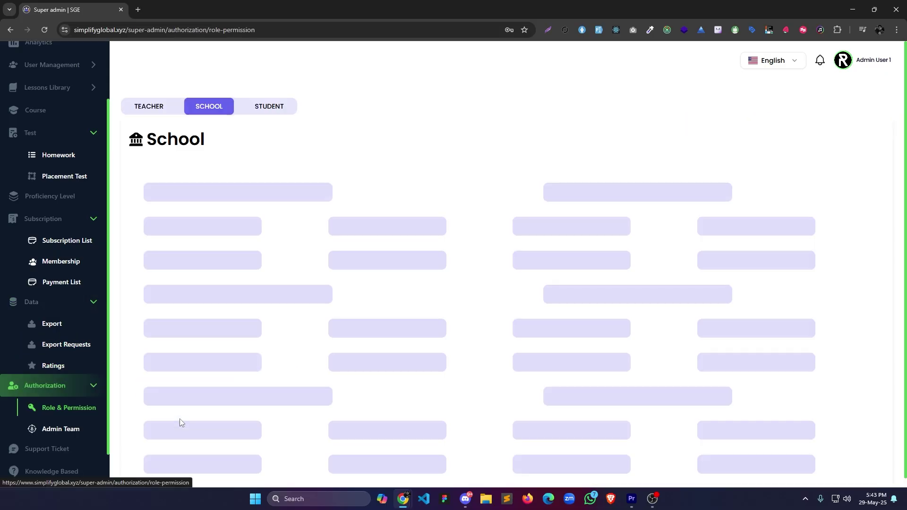
click(65, 431)
click(57, 408)
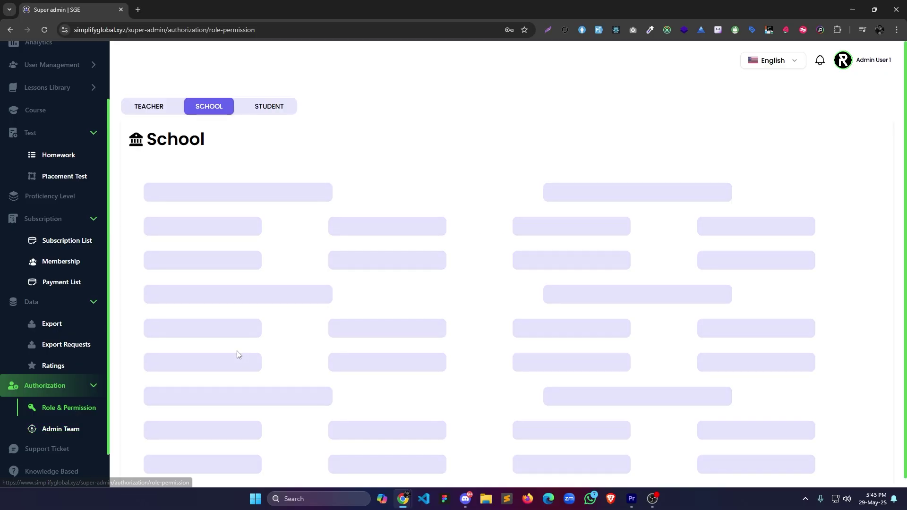
scroll(229, 300, down, 15)
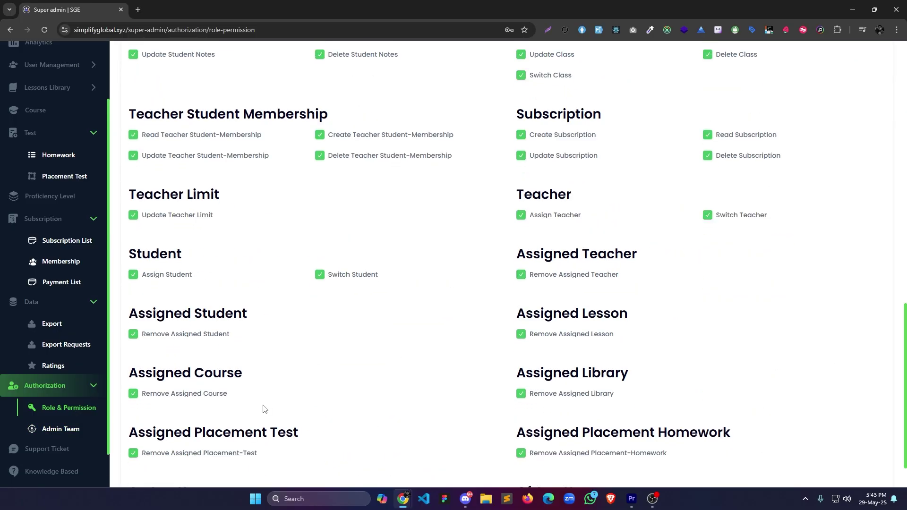
scroll(264, 409, up, 12)
scroll(265, 409, up, 5)
click(47, 449)
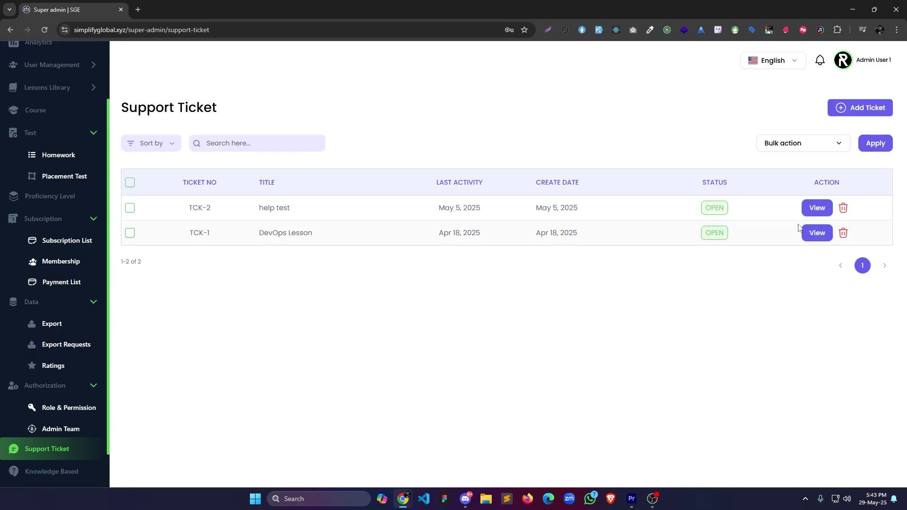
View the help test ticket and preview the Test knowledge base article.
click(817, 208)
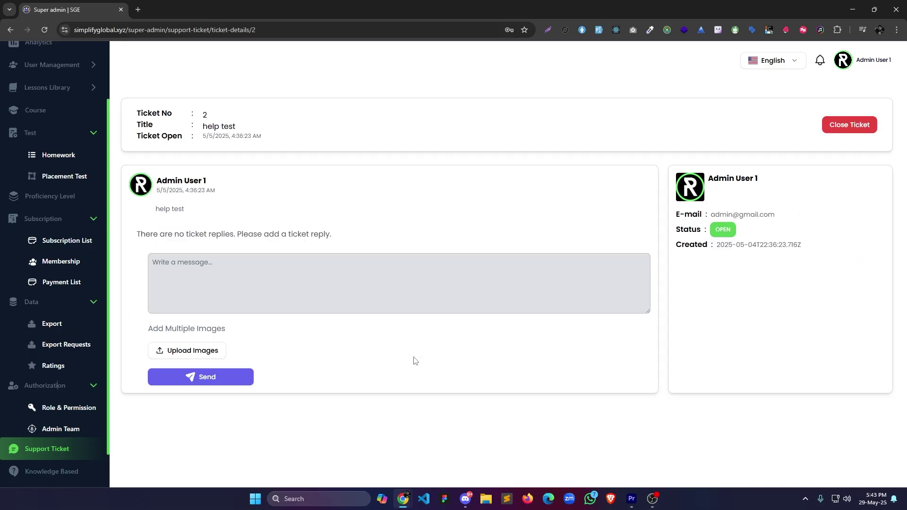
click(51, 471)
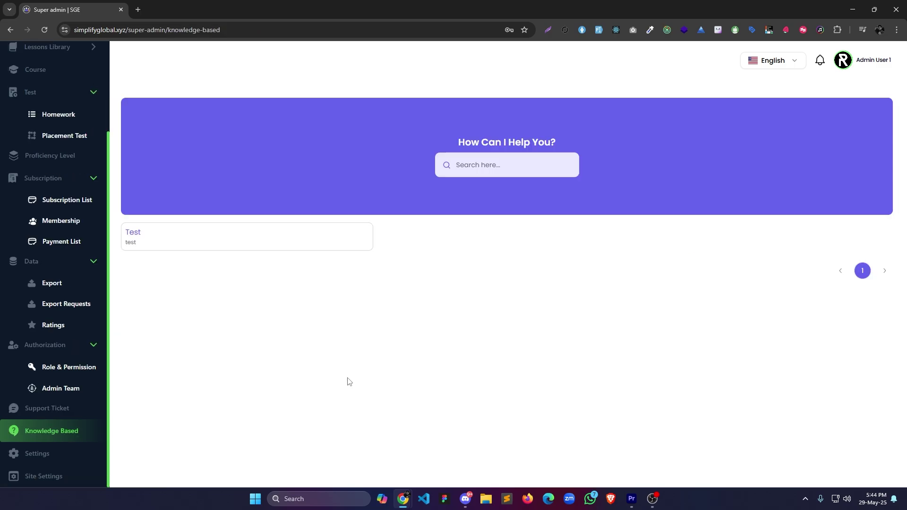
click(204, 246)
click(584, 221)
Review the account profile and security settings, then open Site Settings.
click(66, 461)
click(162, 204)
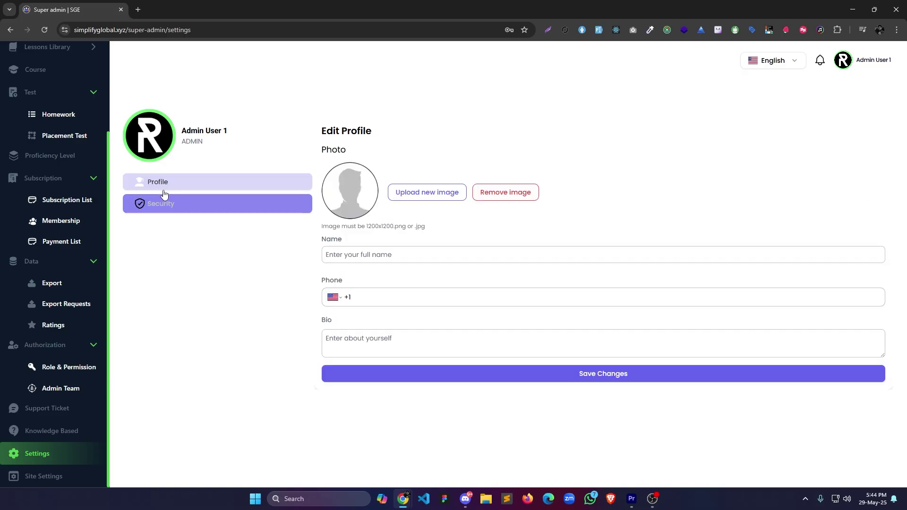
click(209, 185)
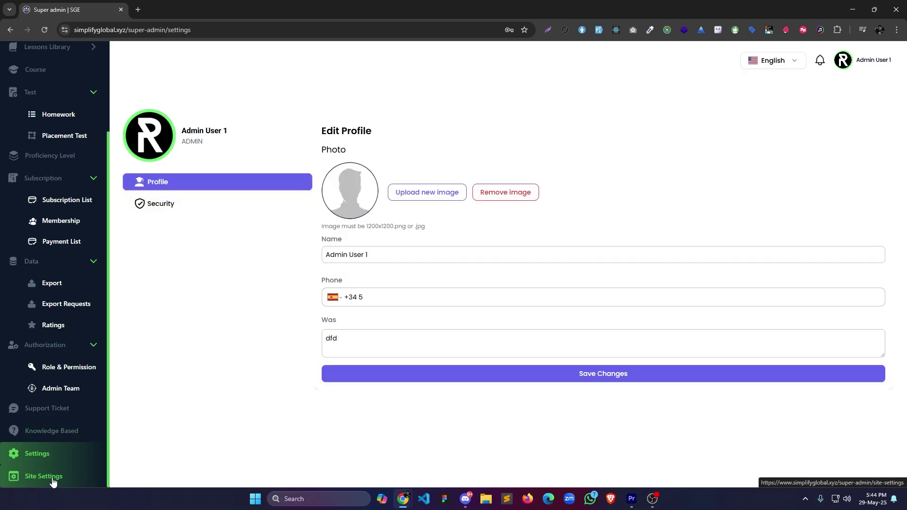
click(53, 478)
Look through the footer, localization, email server, email template and payment method settings.
click(180, 122)
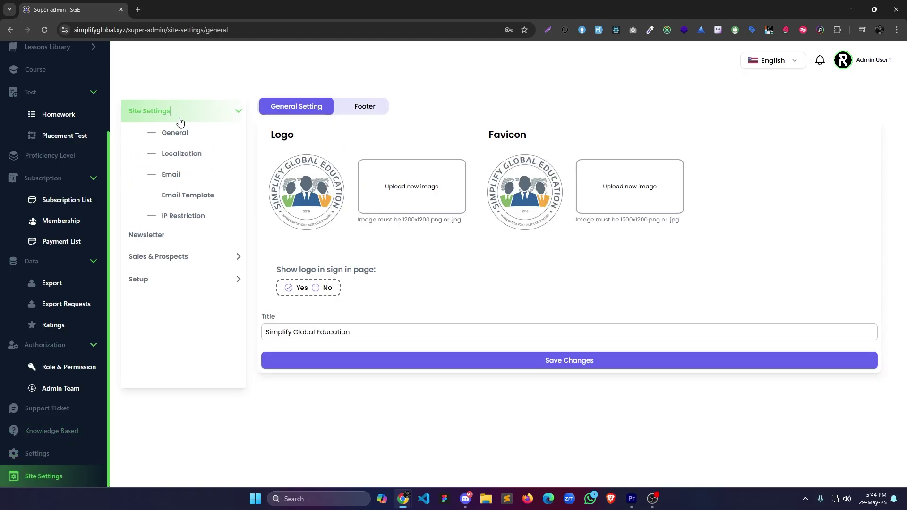
click(344, 114)
click(298, 107)
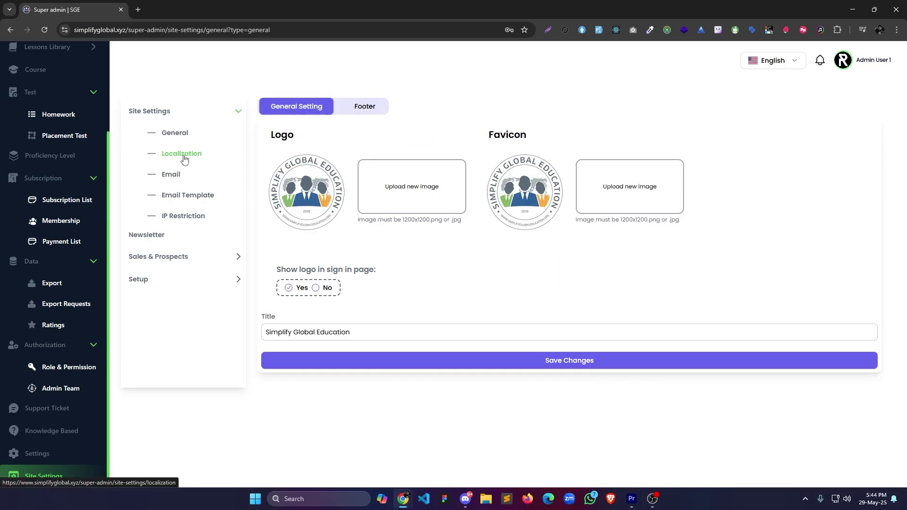
click(182, 154)
click(176, 176)
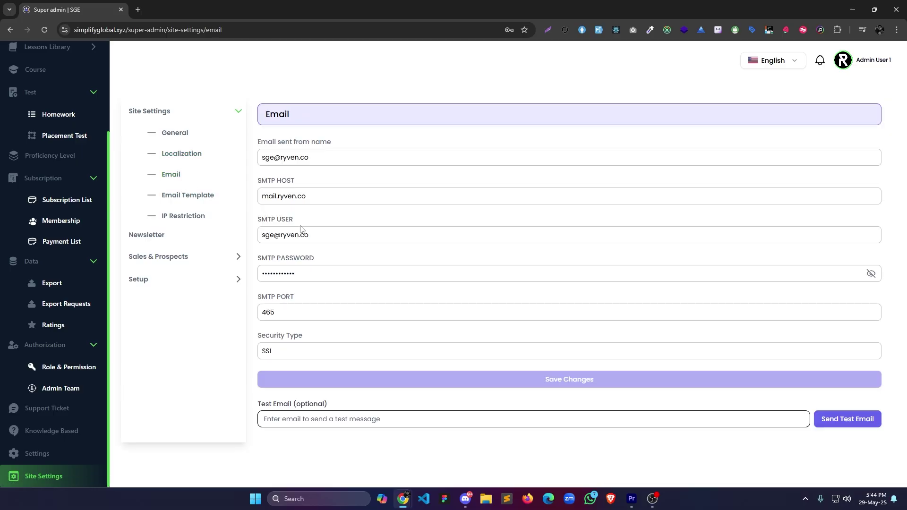
click(189, 195)
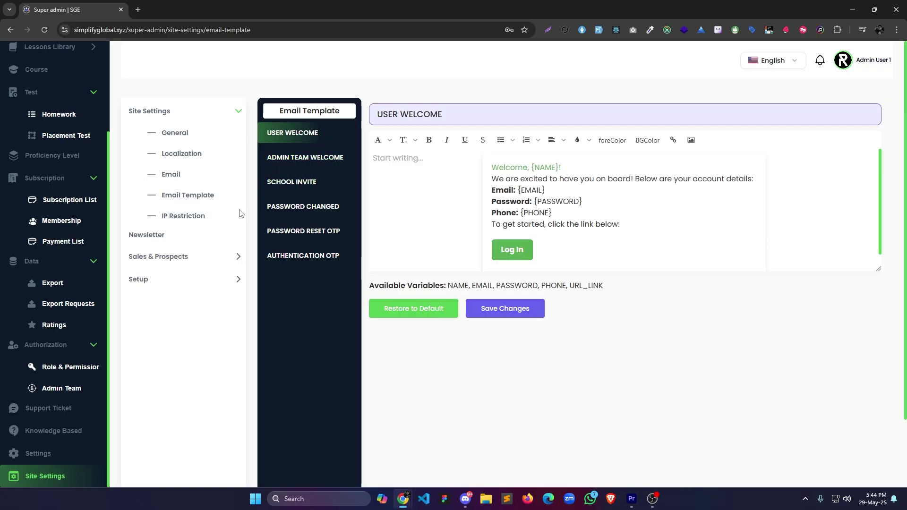
click(237, 256)
Check the ticket and knowledge base settings, then sign in as the school admin.
click(326, 151)
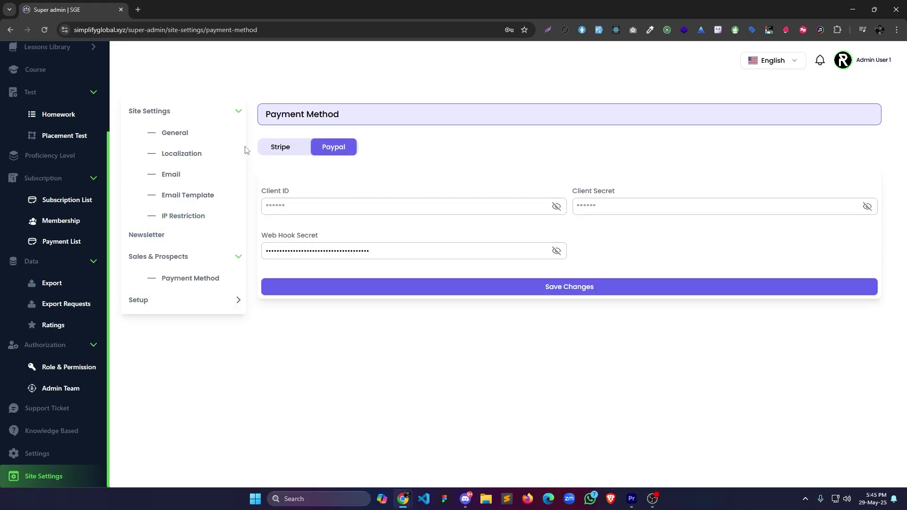
click(160, 306)
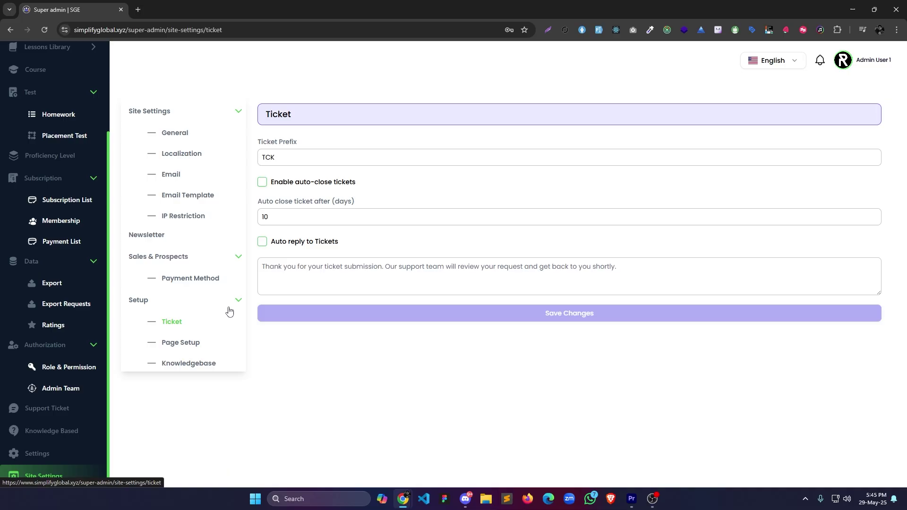
click(346, 286)
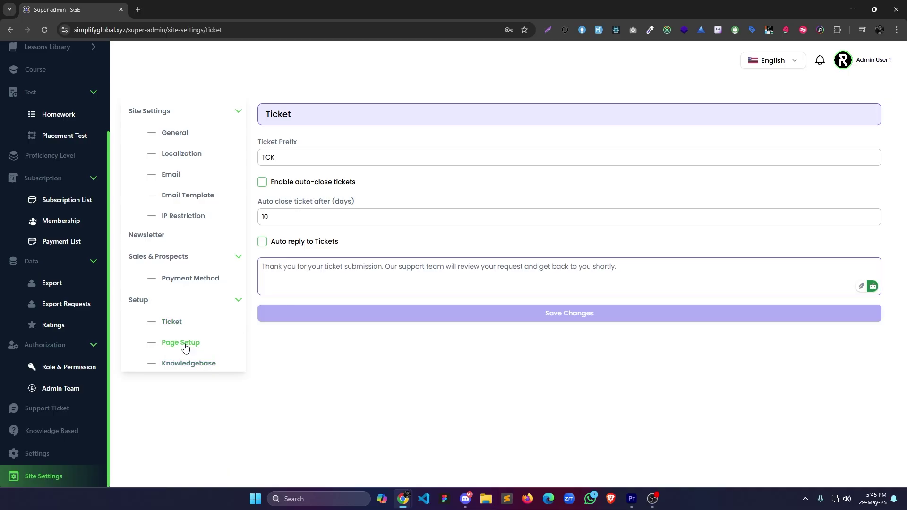
click(189, 363)
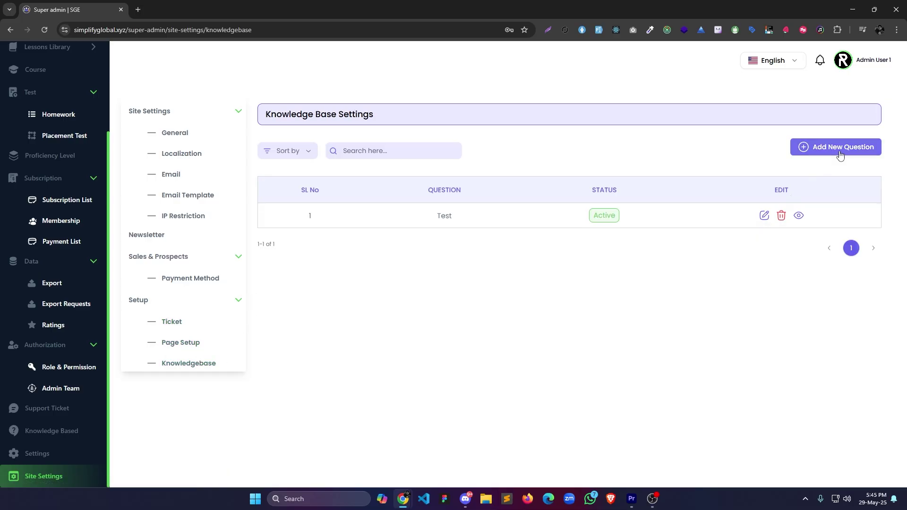
click(865, 147)
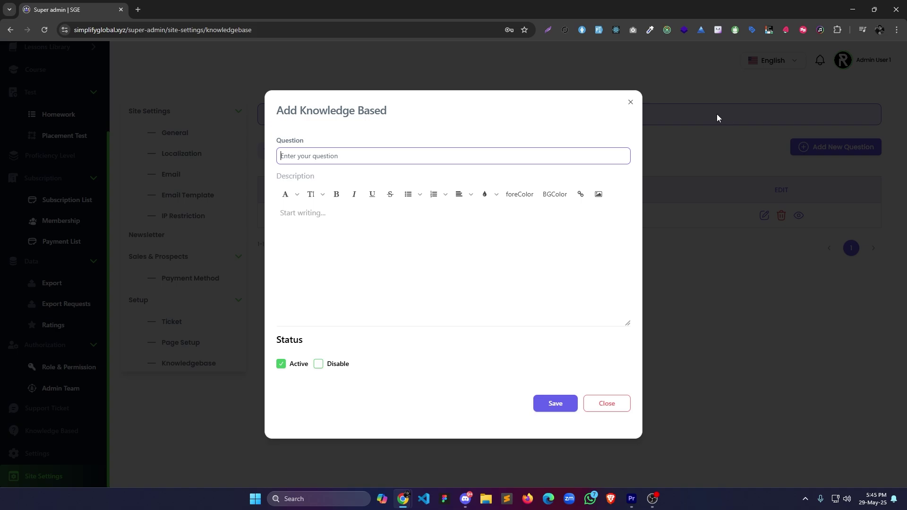
click(631, 104)
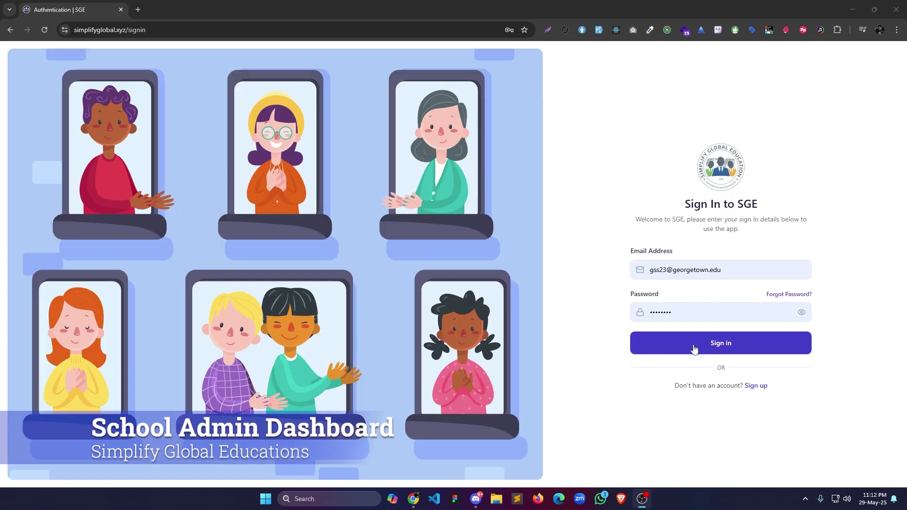
click(692, 347)
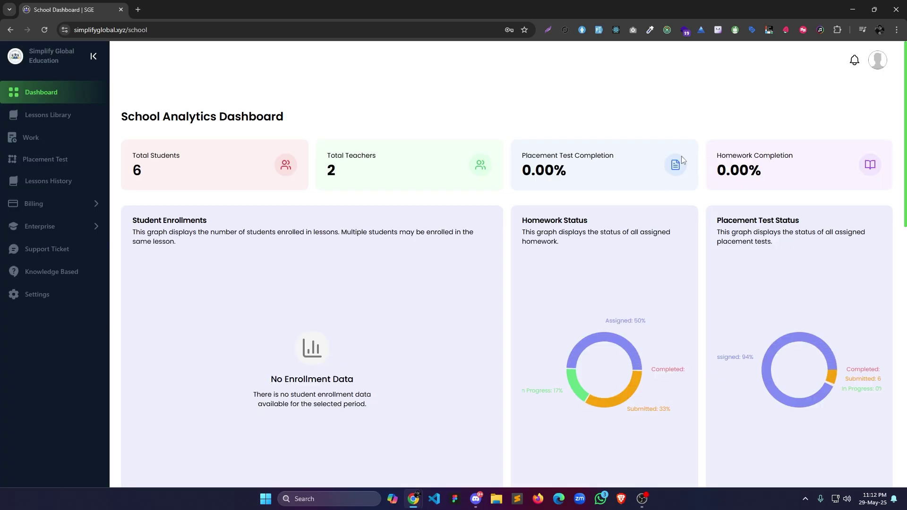
Browse the school's Lessons Library across the Own Library, Own Lesson, All and Draft tabs.
scroll(252, 298, down, 14)
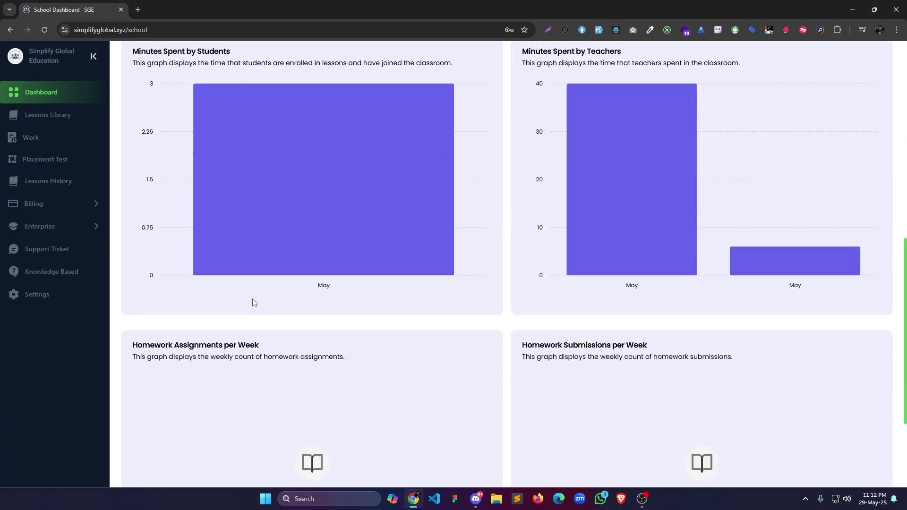
scroll(378, 294, up, 15)
click(48, 115)
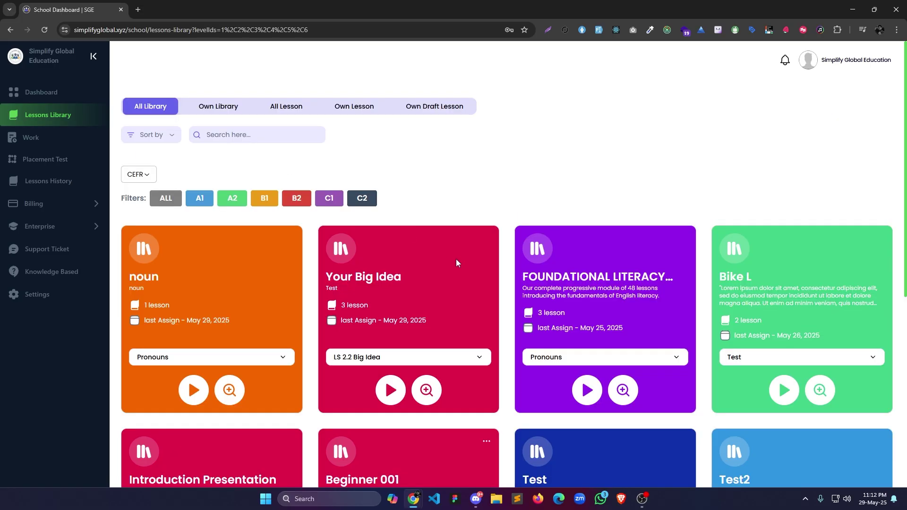
scroll(455, 259, down, 7)
scroll(228, 200, up, 7)
click(210, 108)
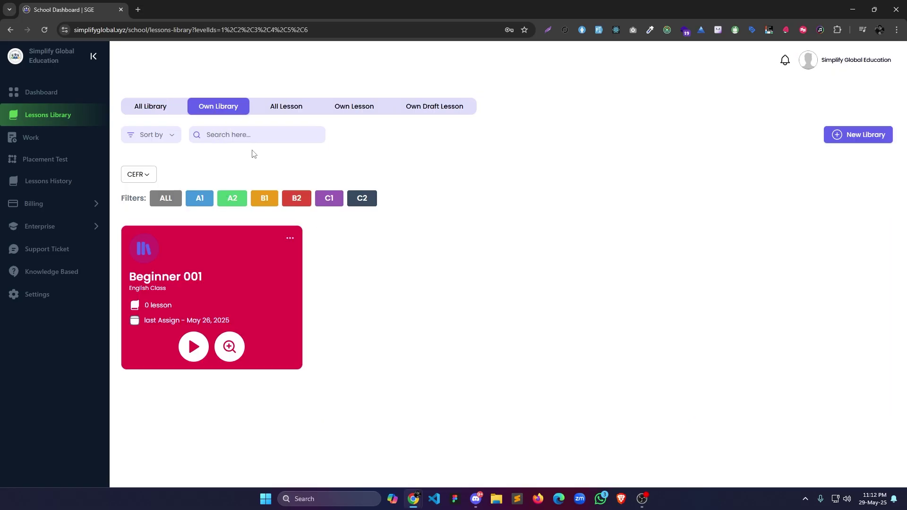
click(354, 106)
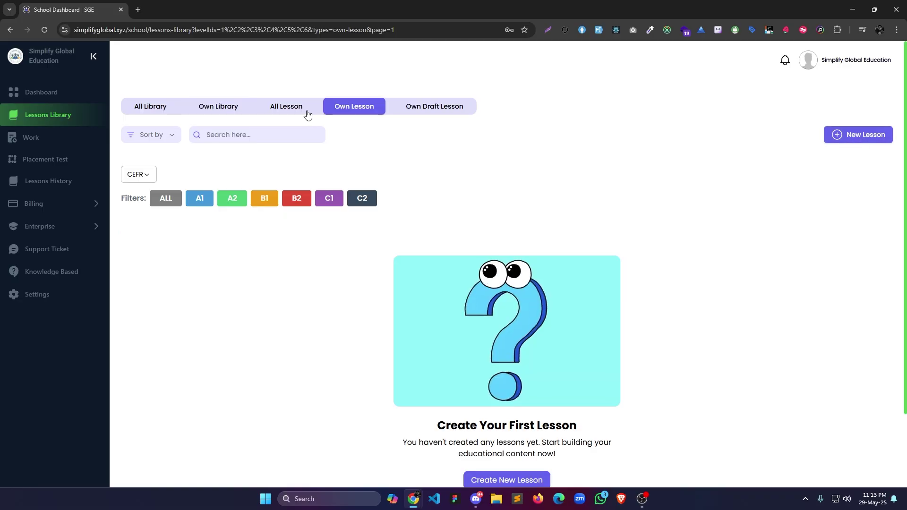
click(308, 110)
scroll(338, 123, down, 3)
scroll(359, 114, up, 3)
click(364, 108)
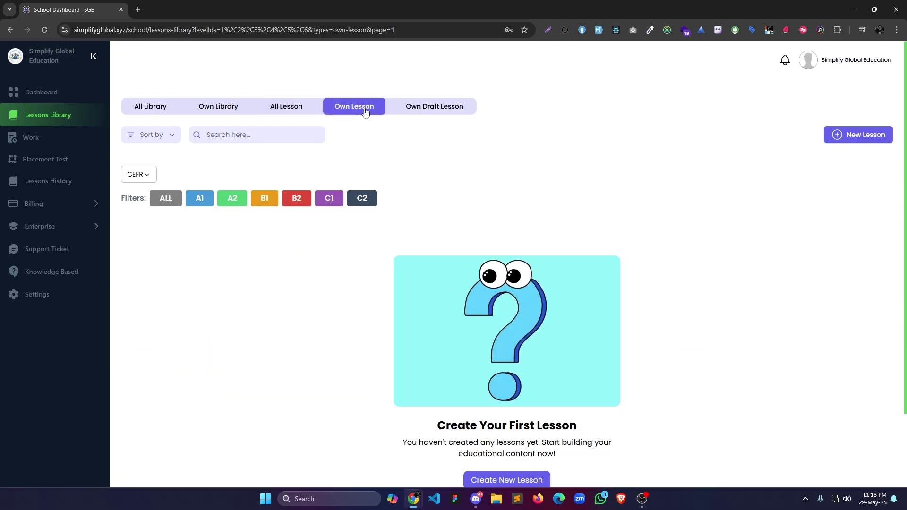
click(442, 108)
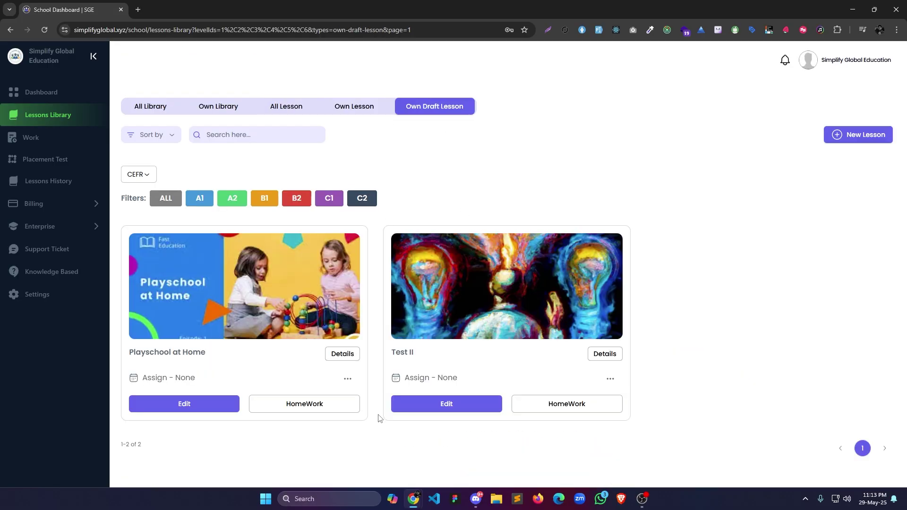
Open the completed Work page and compare the Homework and Placement Test results.
click(30, 138)
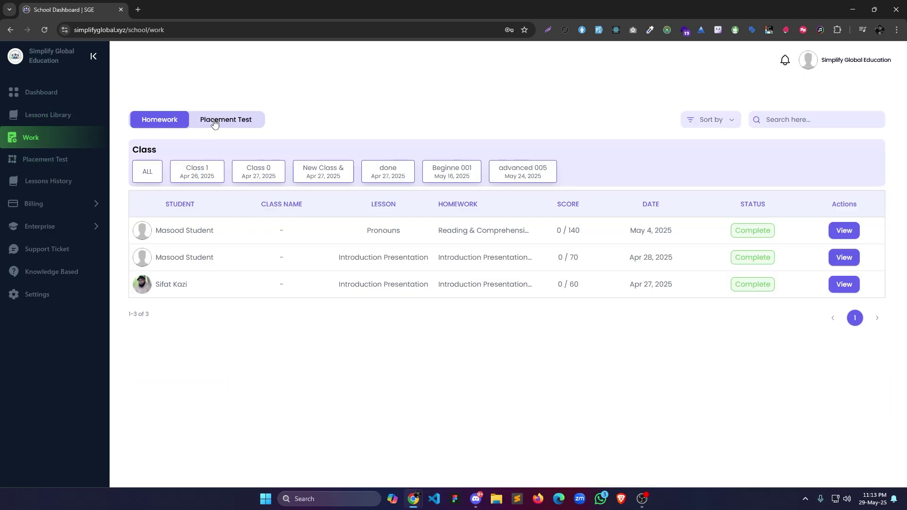
click(213, 124)
click(171, 123)
click(239, 124)
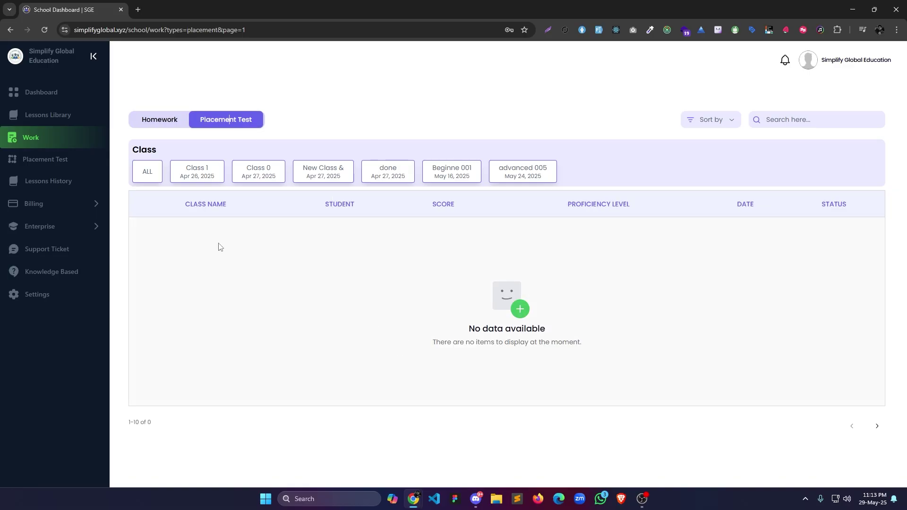
Assign Placement Test 1 to class Beginne 001 from the placement test page.
click(78, 171)
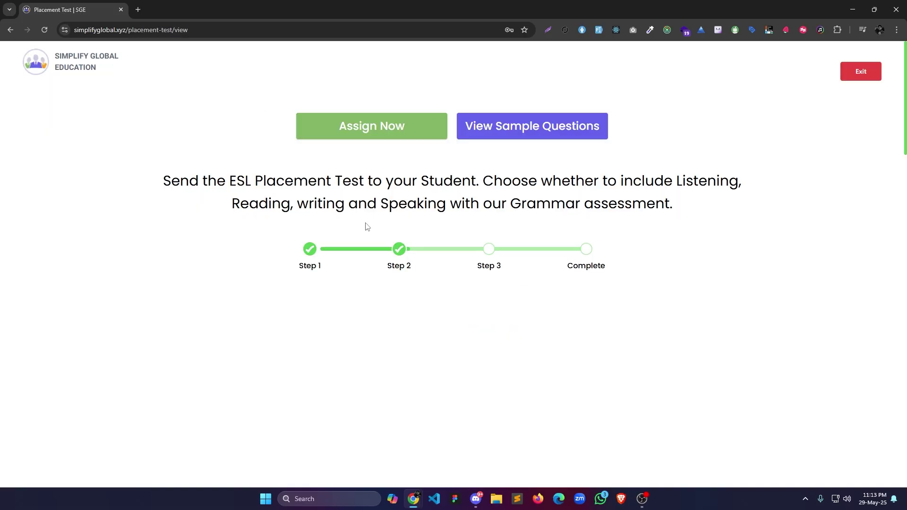
click(376, 127)
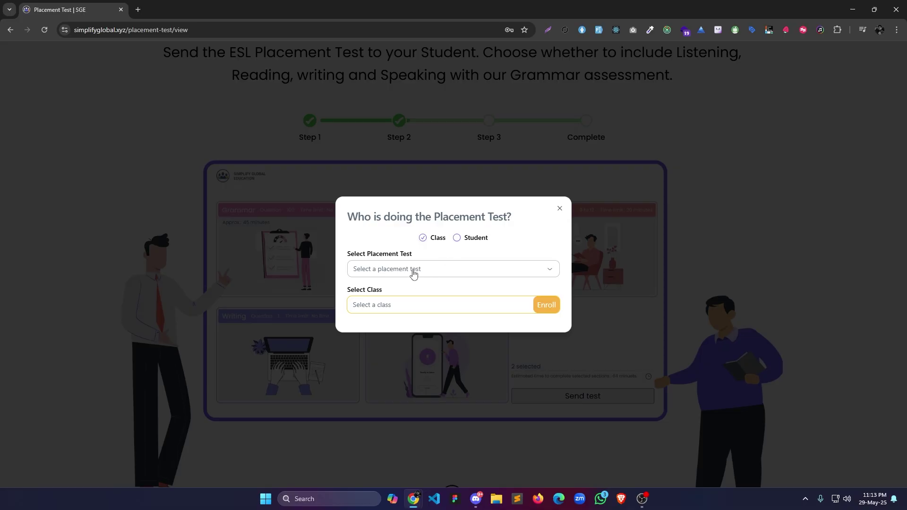
click(415, 269)
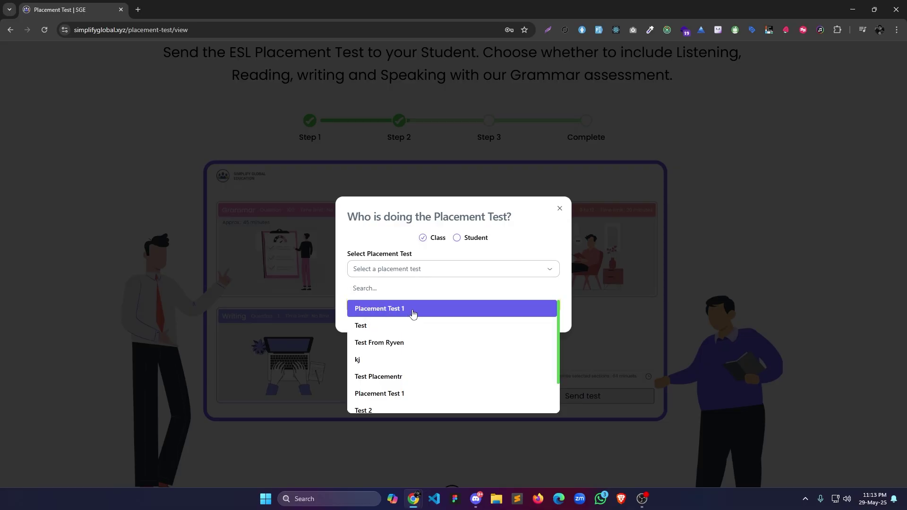
click(412, 310)
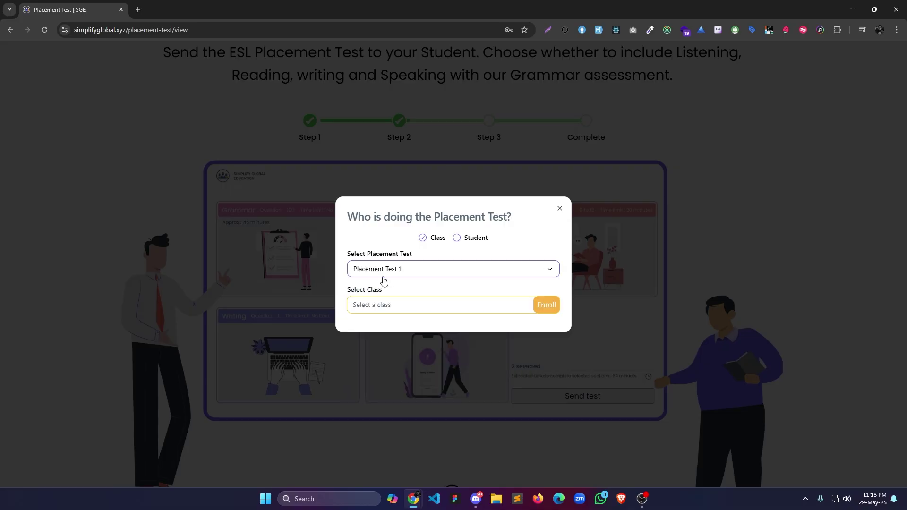
click(401, 306)
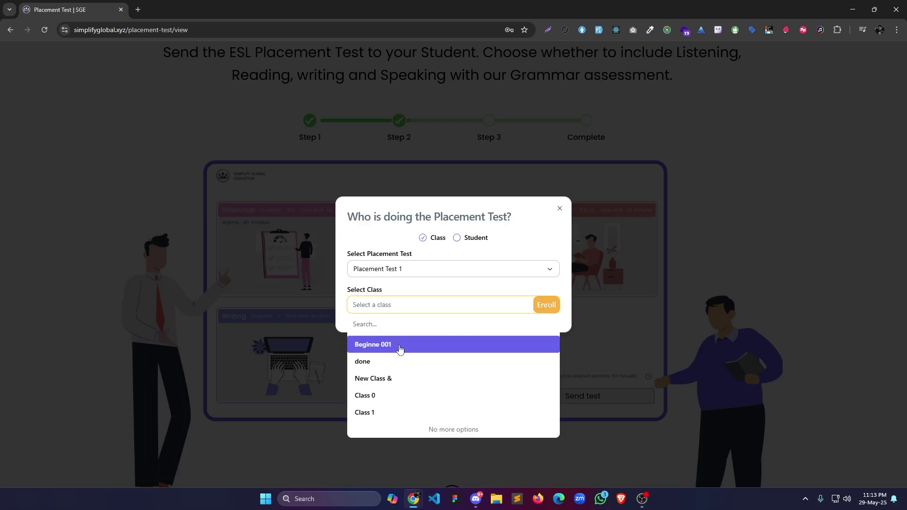
click(402, 345)
click(545, 308)
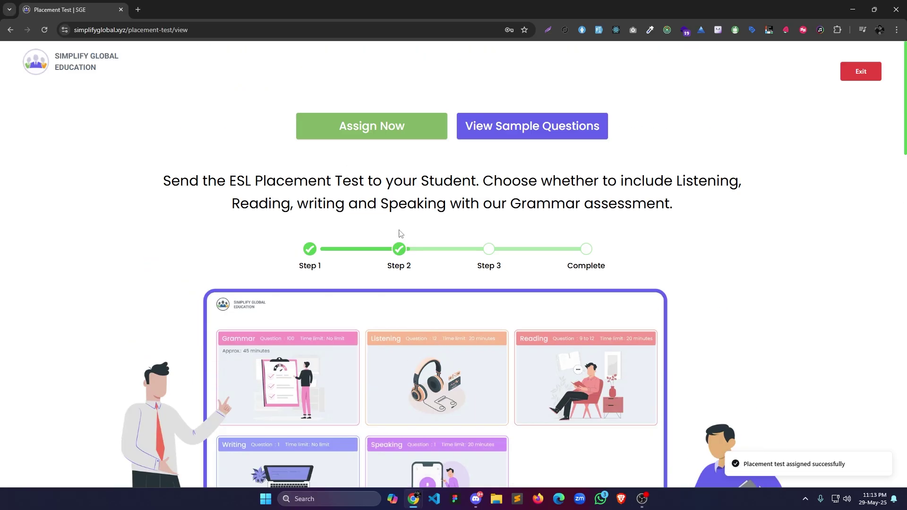
drag(751, 465, 881, 461)
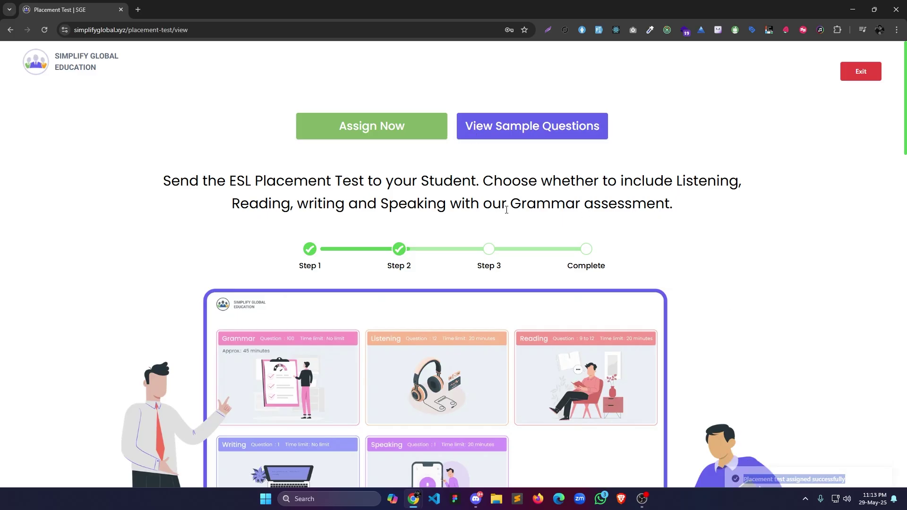
Dismiss the reopened assignment window, return to the dashboard and open Lessons History.
click(401, 128)
click(555, 214)
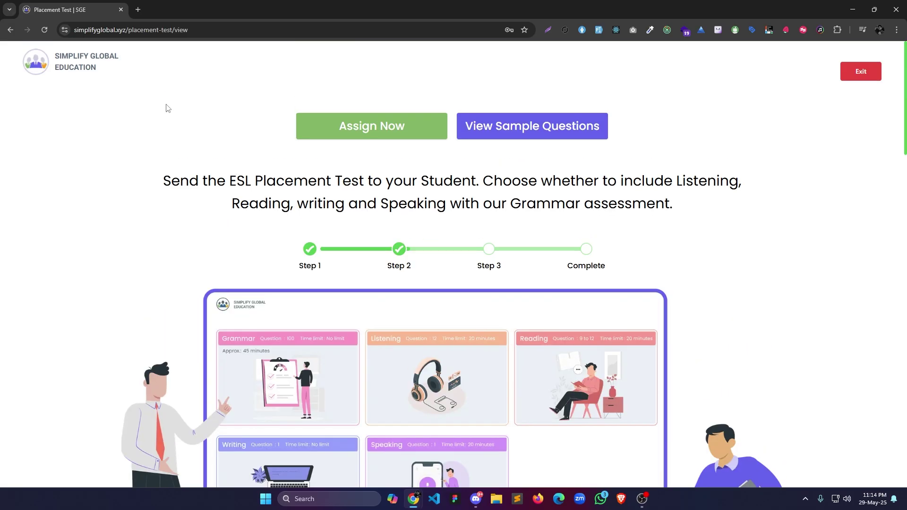
key(alt+Left)
click(73, 188)
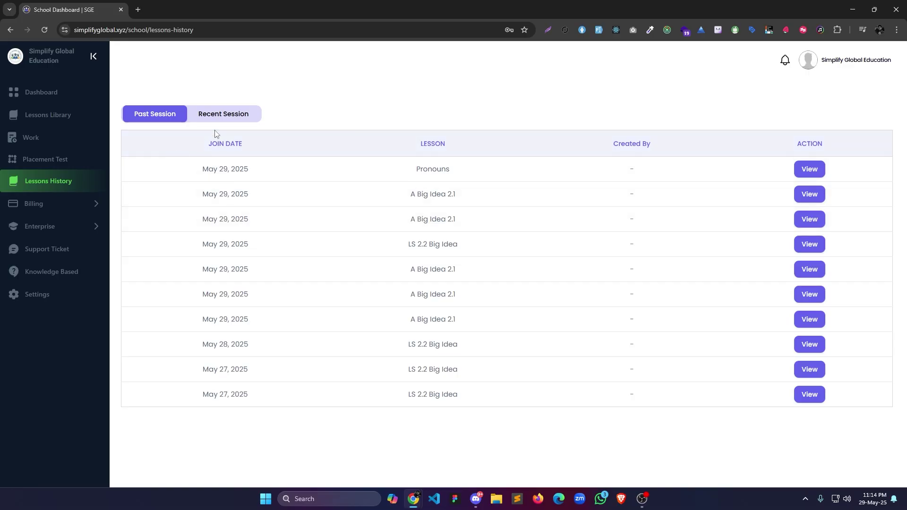
Toggle Lessons History between recent and past sessions, then view the Billing subscription plans.
click(216, 113)
click(143, 113)
click(43, 204)
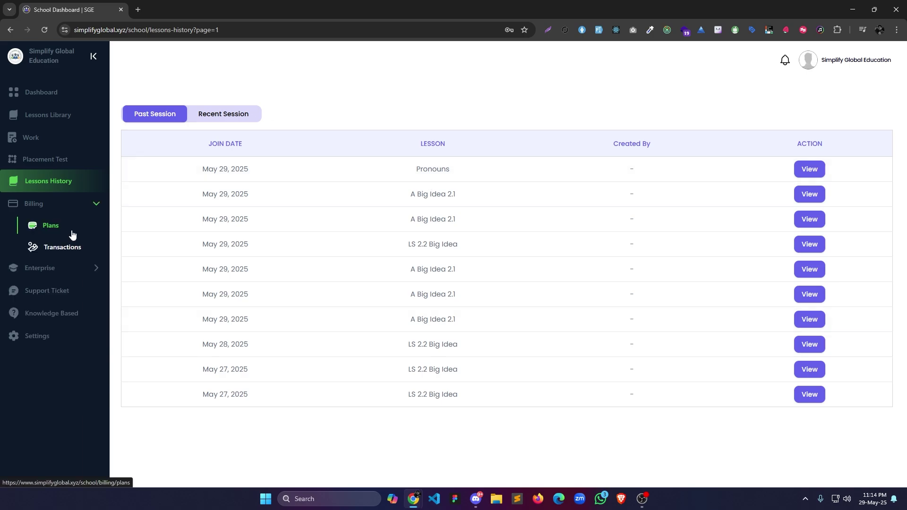
click(71, 231)
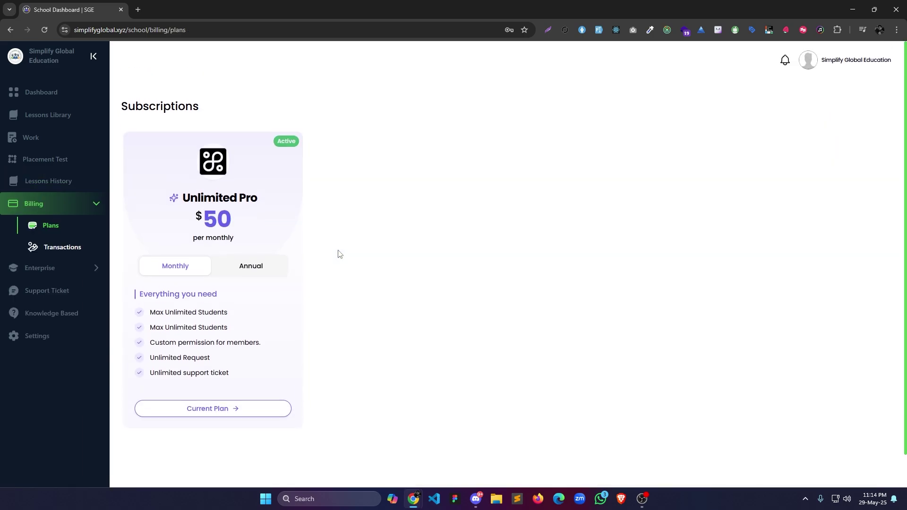
Review Enterprise teachers and their bulk actions, students, and archived students and teachers.
click(47, 268)
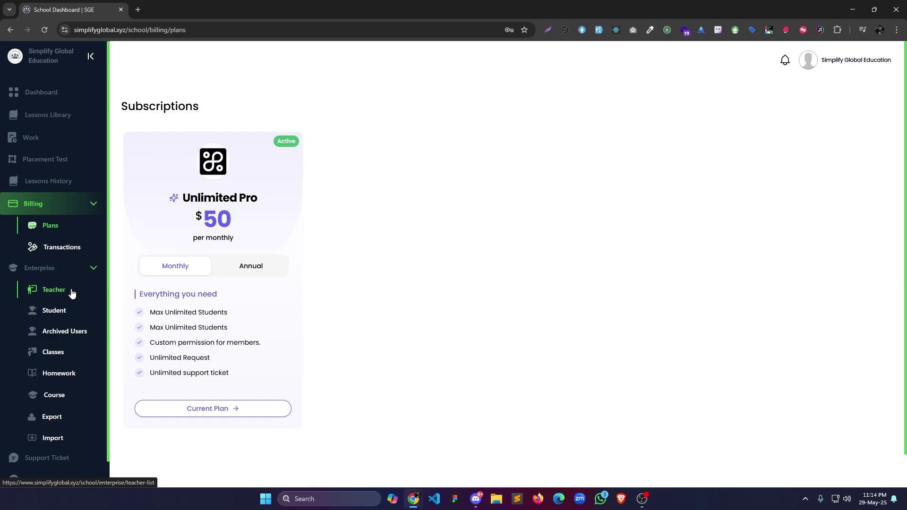
click(72, 294)
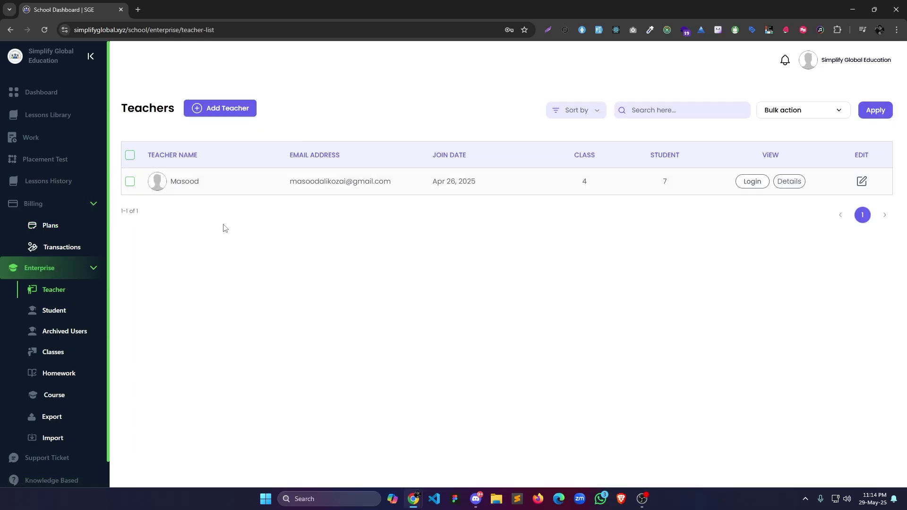
click(798, 115)
click(53, 311)
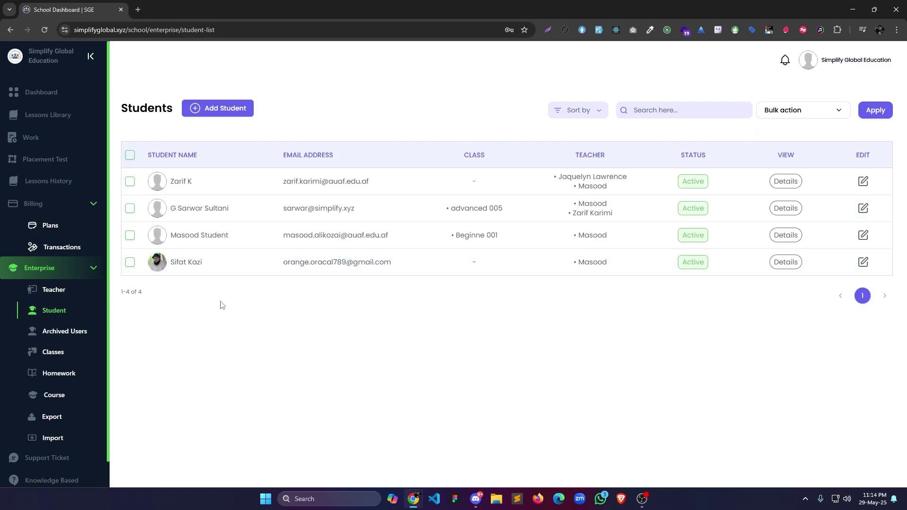
click(78, 331)
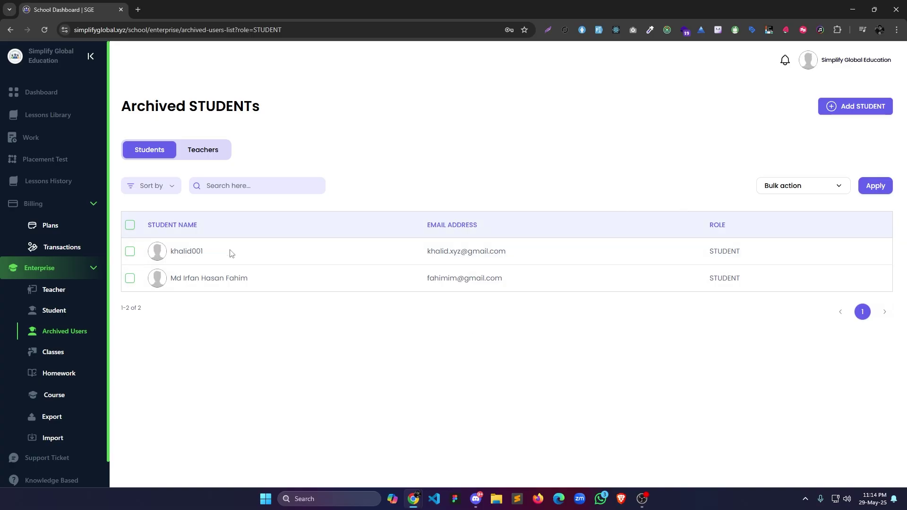
click(208, 153)
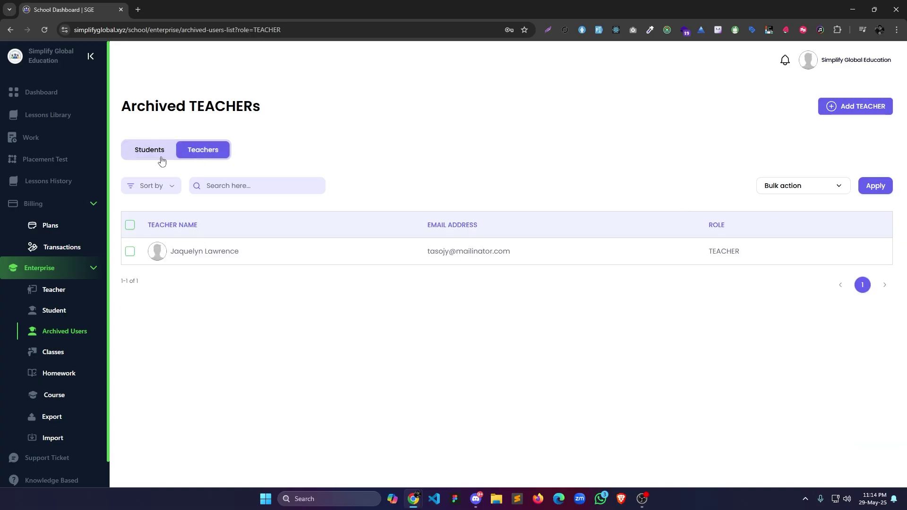
View the class overview, then select all three homework items and inspect their bulk actions.
click(60, 356)
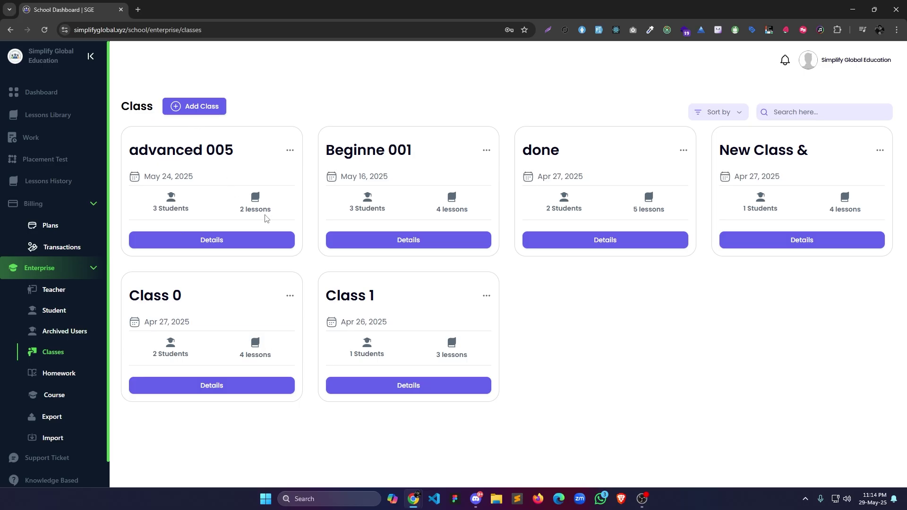
click(81, 380)
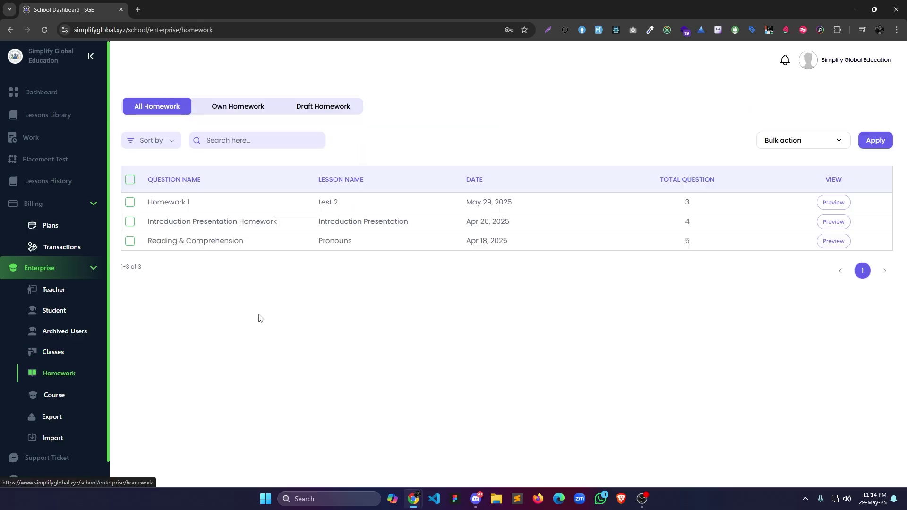
click(130, 180)
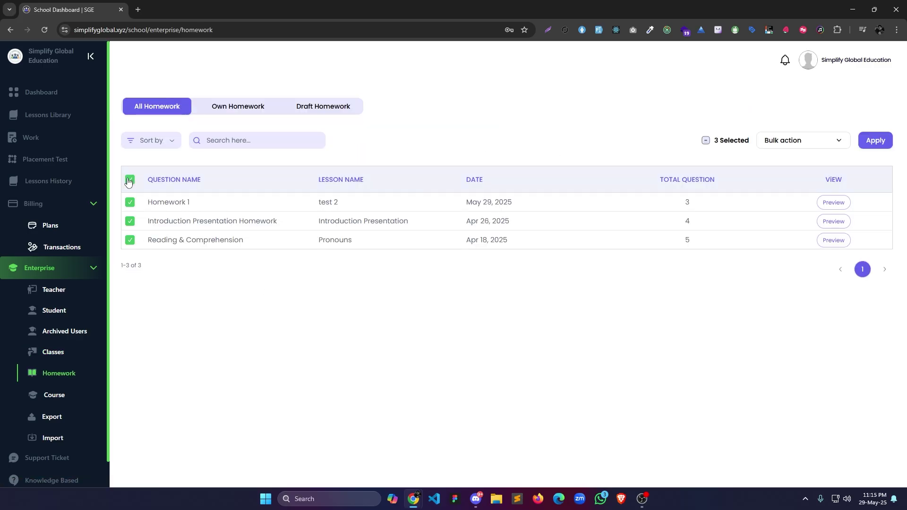
click(777, 140)
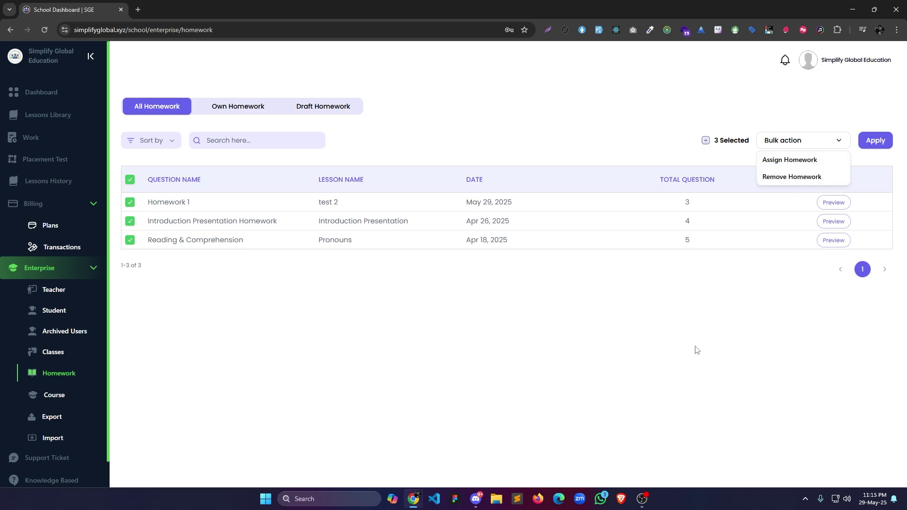
click(548, 333)
Browse Courses, preview launching Mastering the interview skill, then go to the Export page.
click(55, 395)
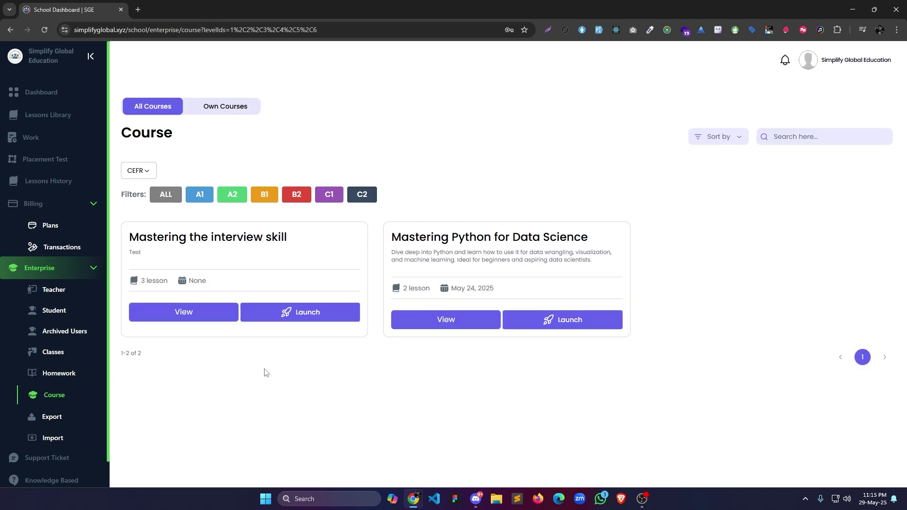
click(232, 107)
click(169, 109)
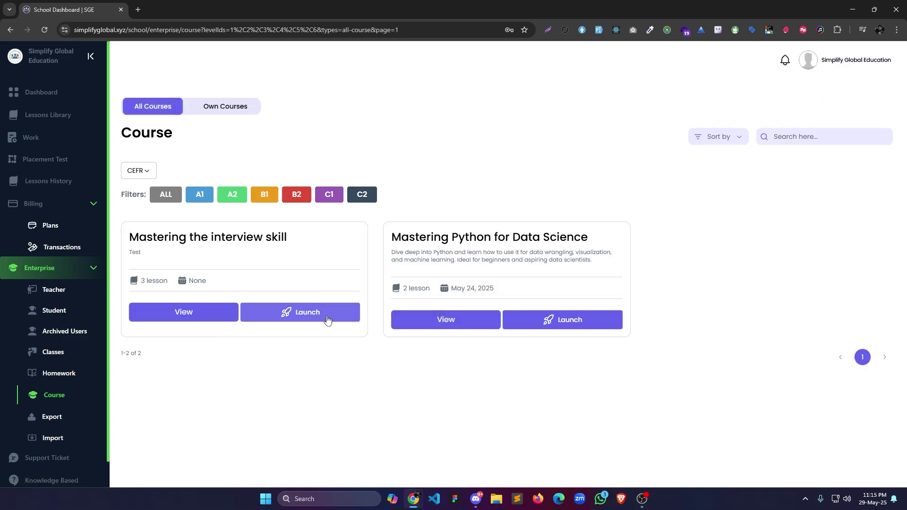
click(327, 316)
click(560, 218)
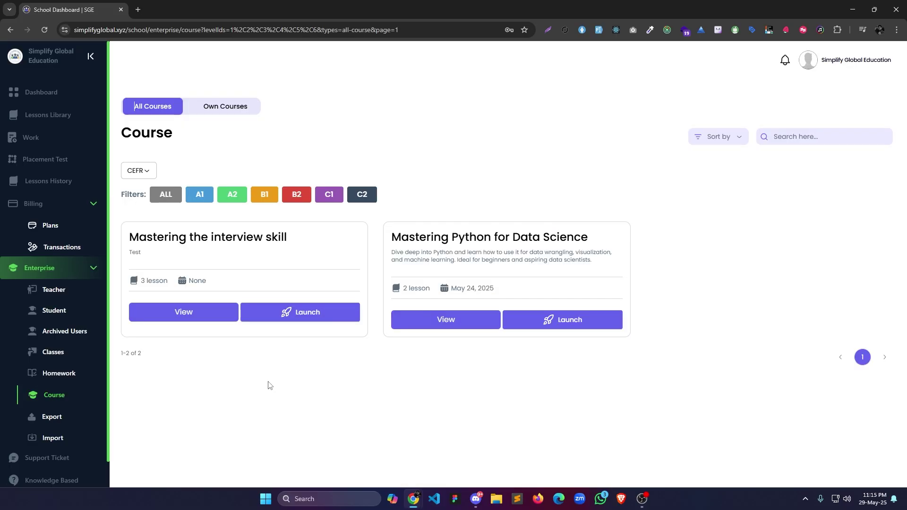
click(51, 417)
scroll(338, 409, down, 1)
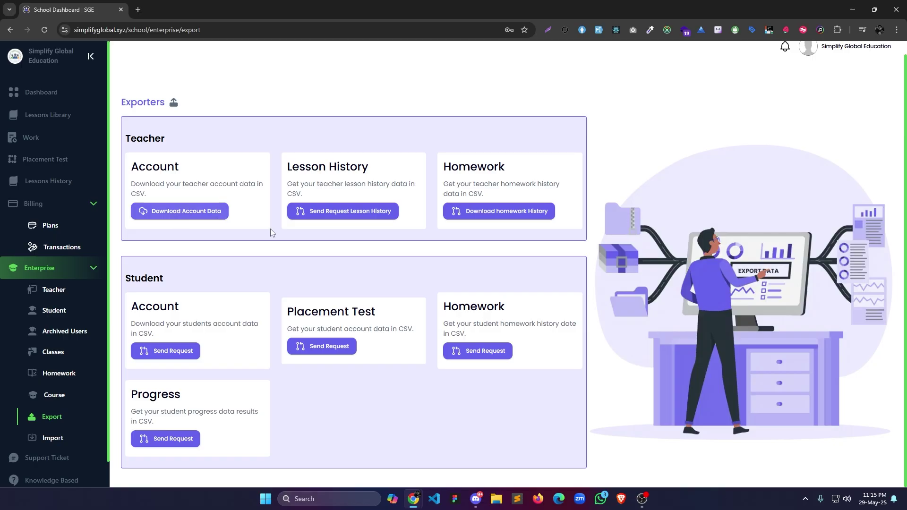
Save the teacher account data as teachers.csv, then go to the Support Ticket list.
click(383, 216)
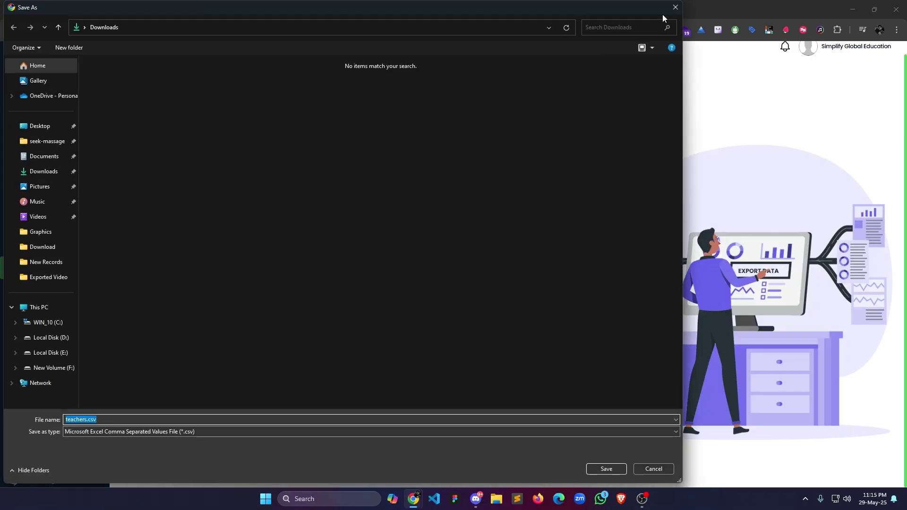
key(Return)
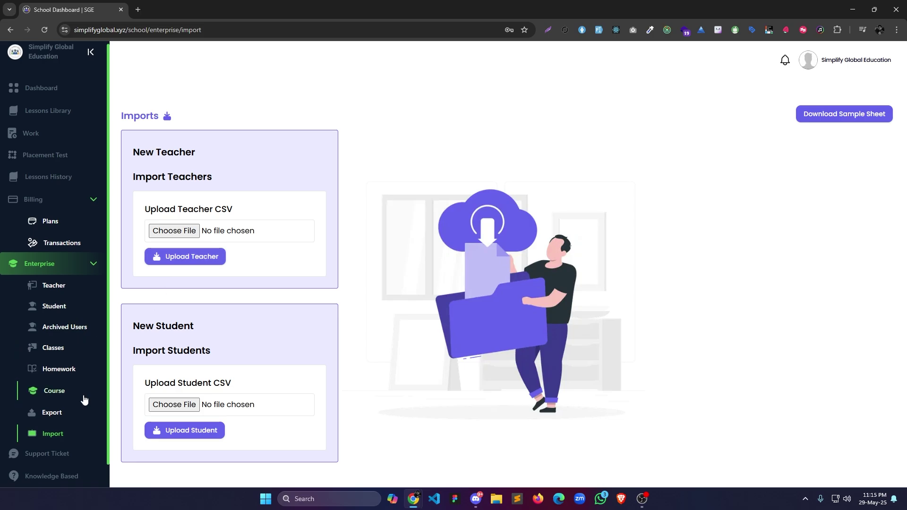
scroll(83, 401, down, 1)
click(59, 430)
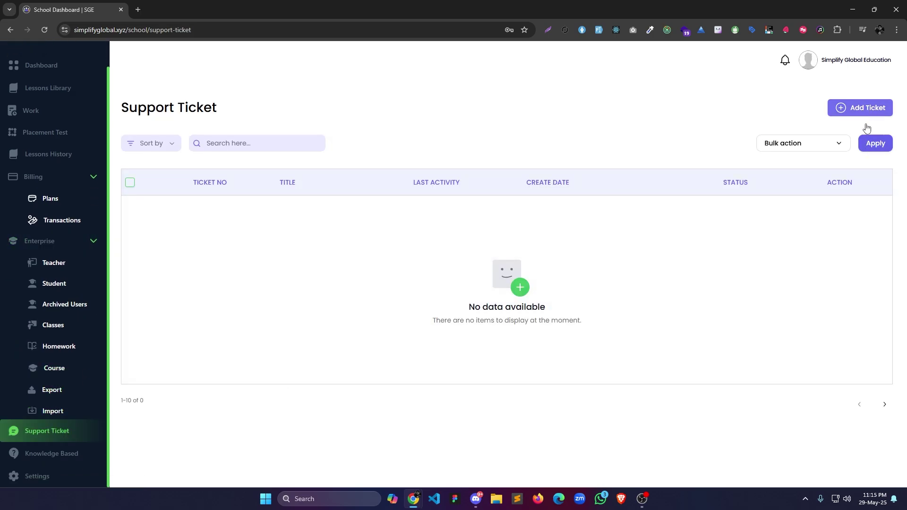
Preview the Add Ticket form, then read the Test article in the Knowledge Base.
click(866, 109)
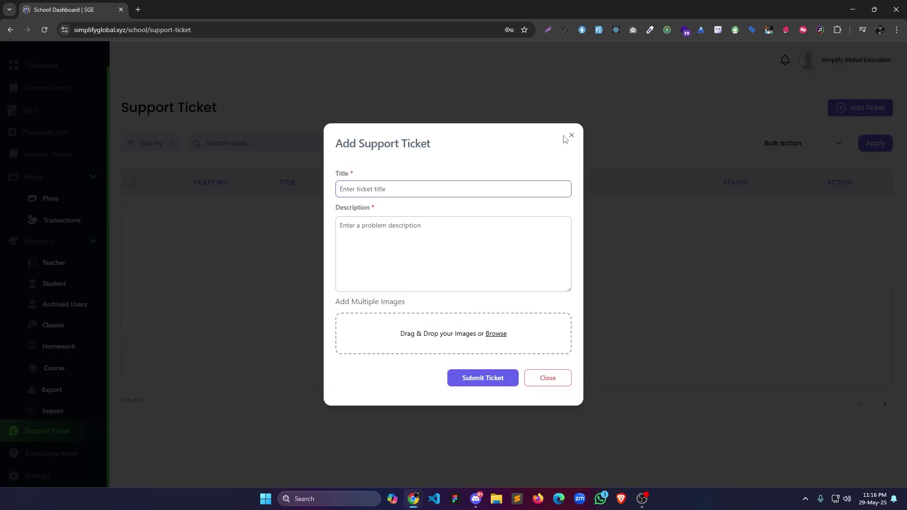
click(570, 138)
click(51, 453)
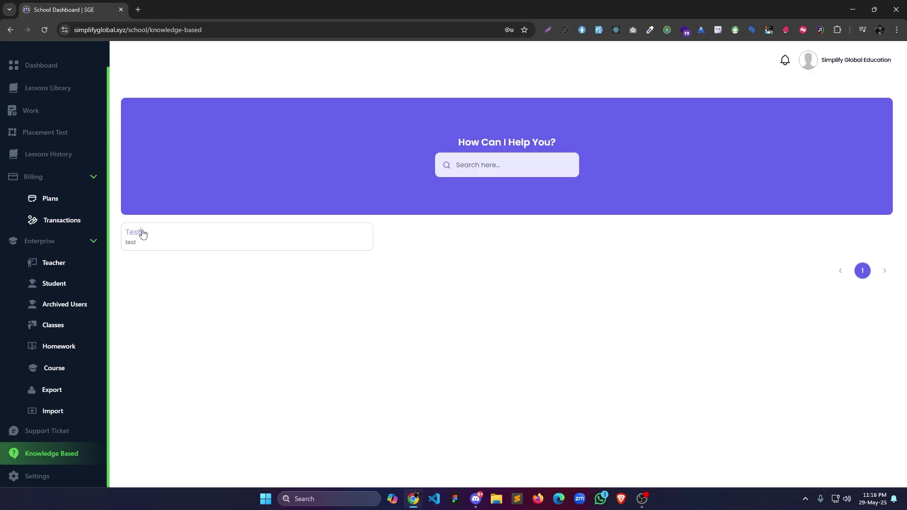
click(140, 235)
click(583, 221)
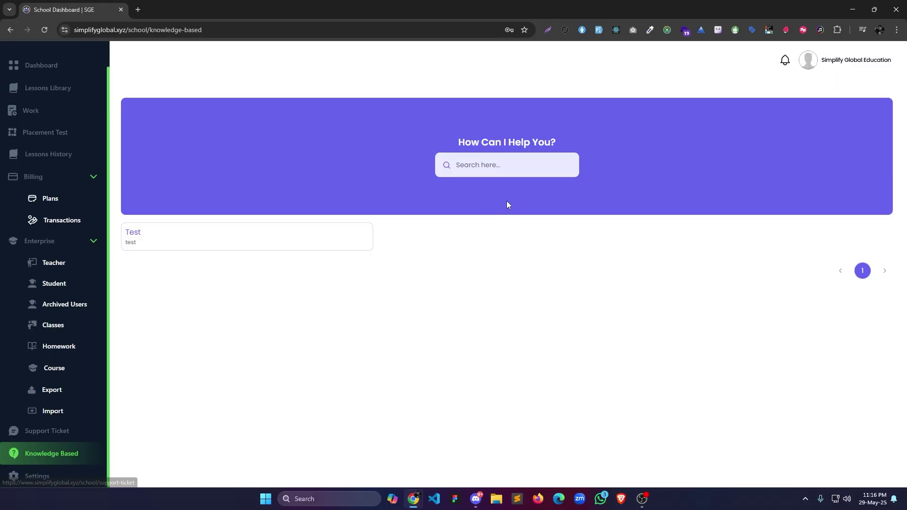
click(484, 170)
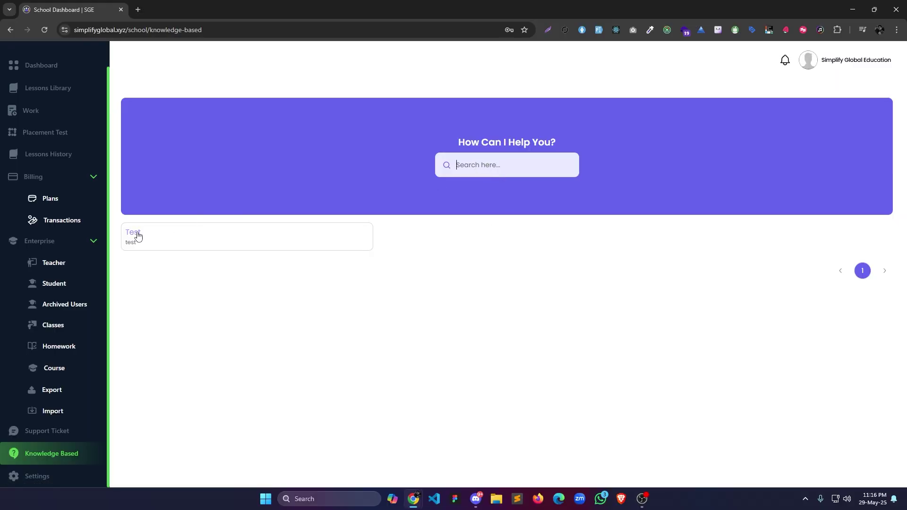
Review profile and password settings, return to the Dashboard, and sign in as the teacher.
click(46, 431)
click(37, 476)
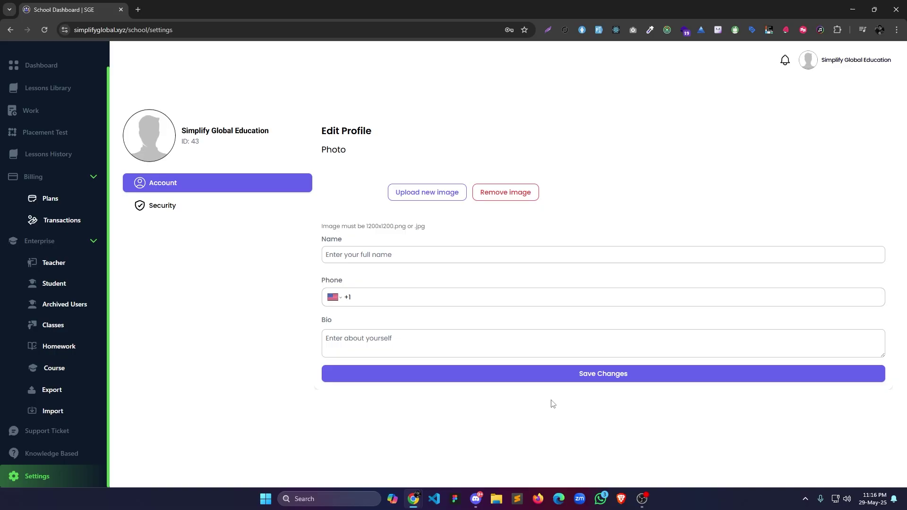
click(156, 206)
click(170, 186)
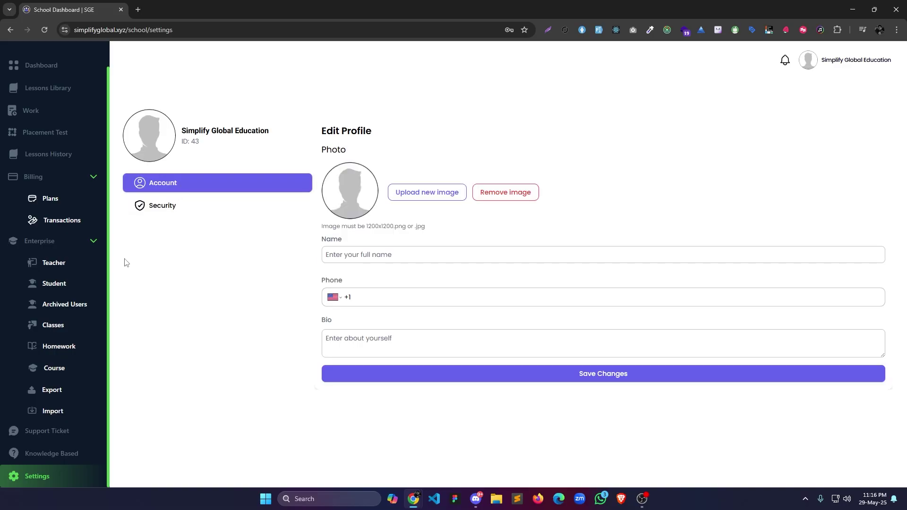
click(85, 241)
click(47, 160)
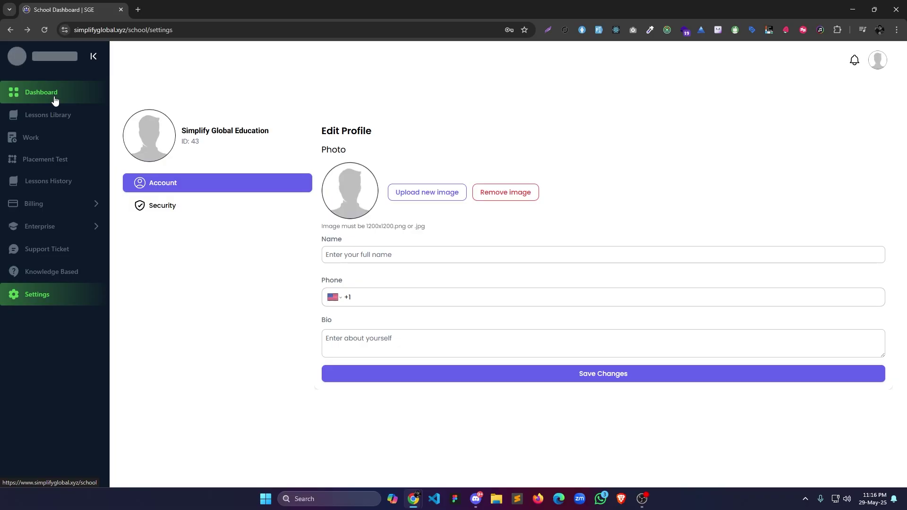
click(54, 96)
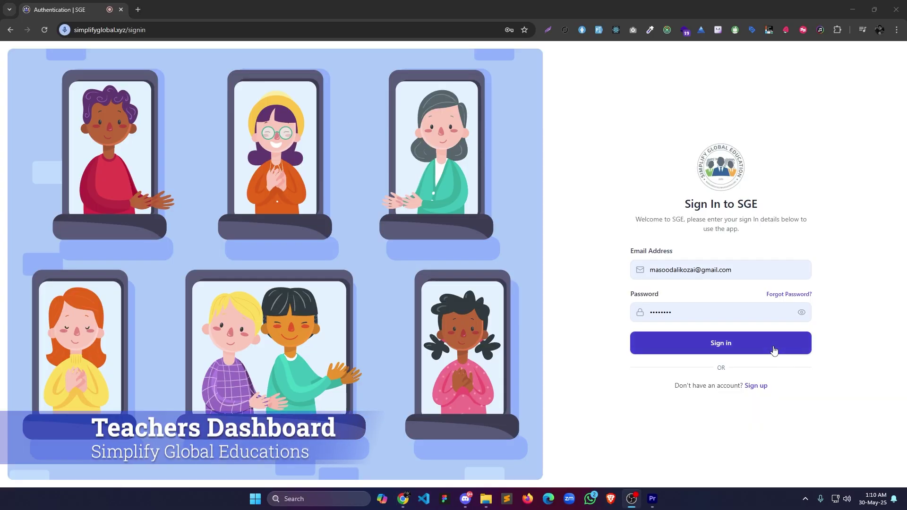
click(770, 350)
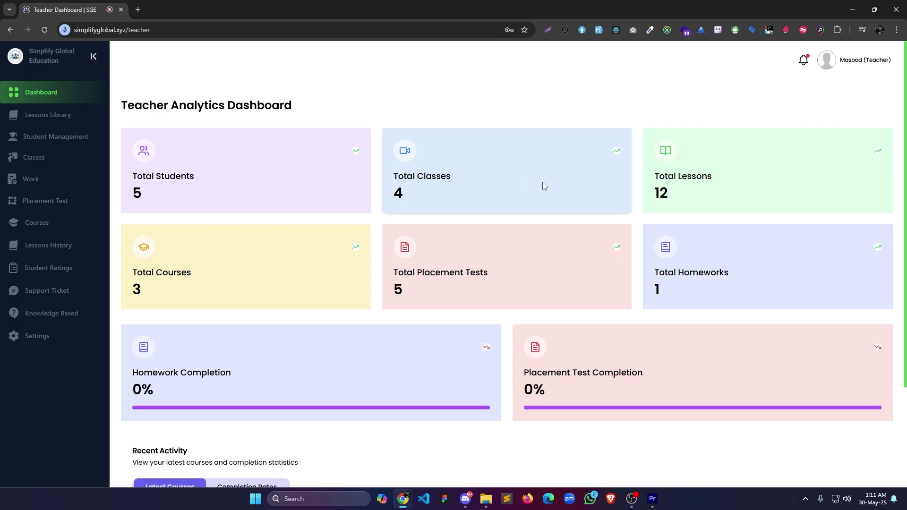
View the teacher's empty Own Library and Own Lesson tabs, then go to Student Management.
scroll(542, 182, down, 3)
scroll(601, 210, up, 3)
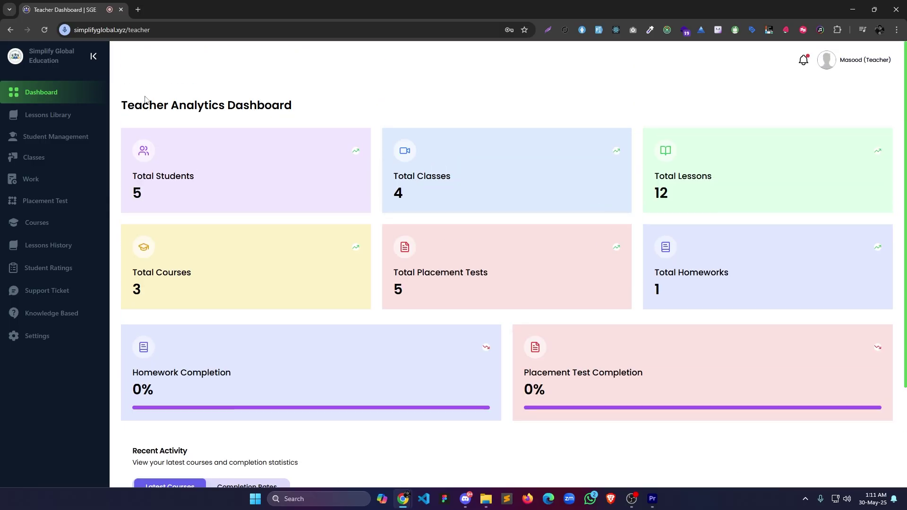
click(78, 117)
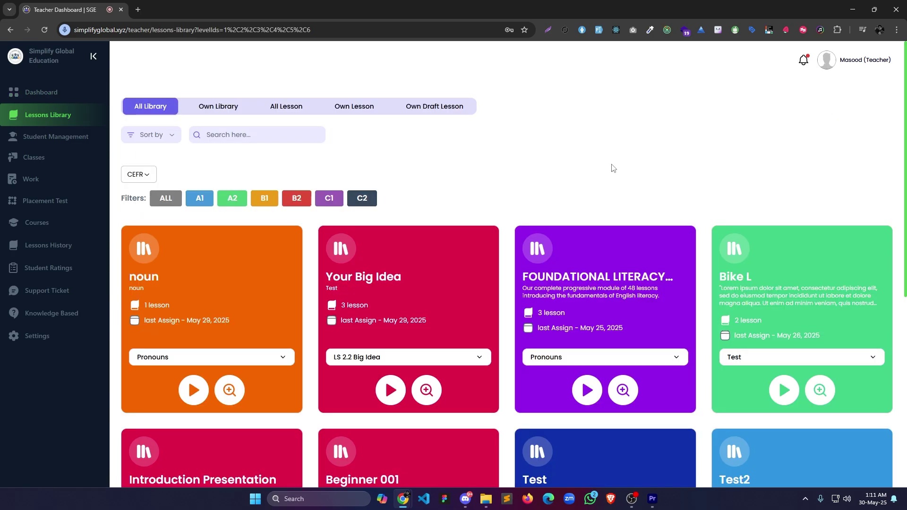
scroll(613, 168, down, 4)
scroll(613, 168, up, 4)
click(222, 108)
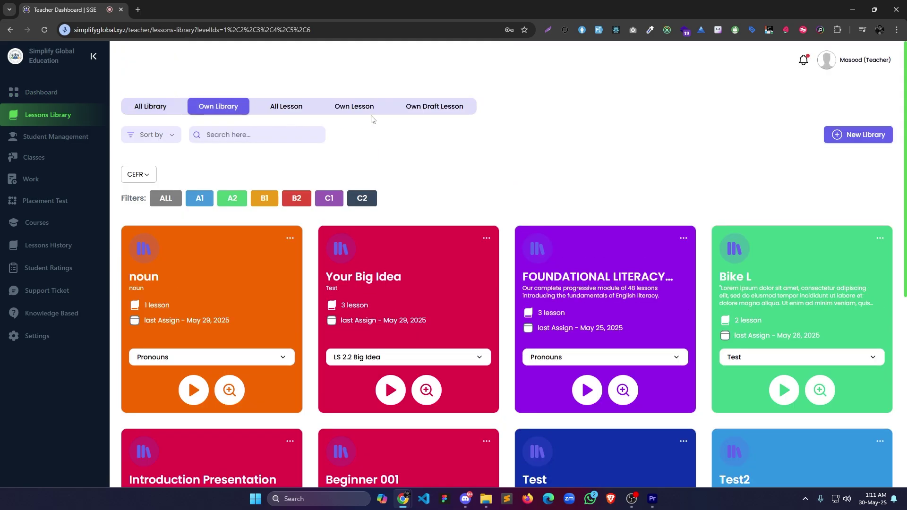
click(359, 107)
click(43, 141)
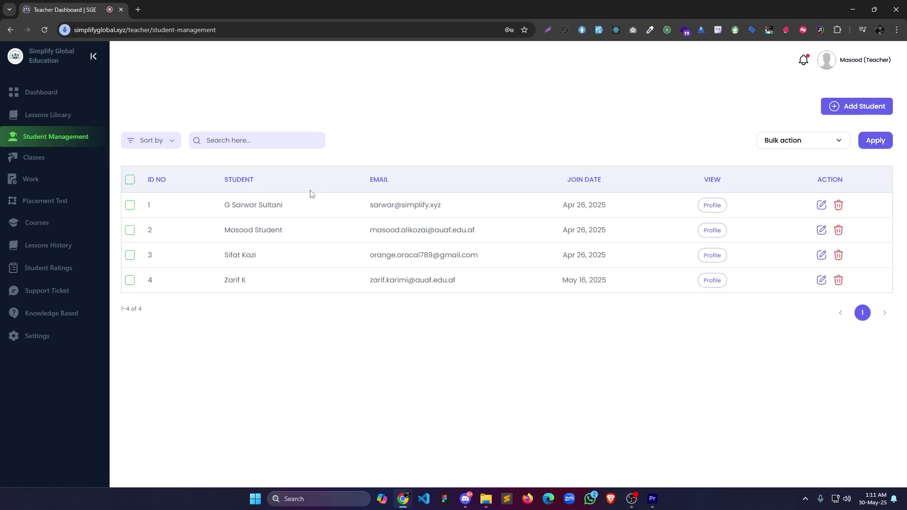
Open the first student's profile and review its Homework, Placement Test and Lesson History tabs.
click(711, 207)
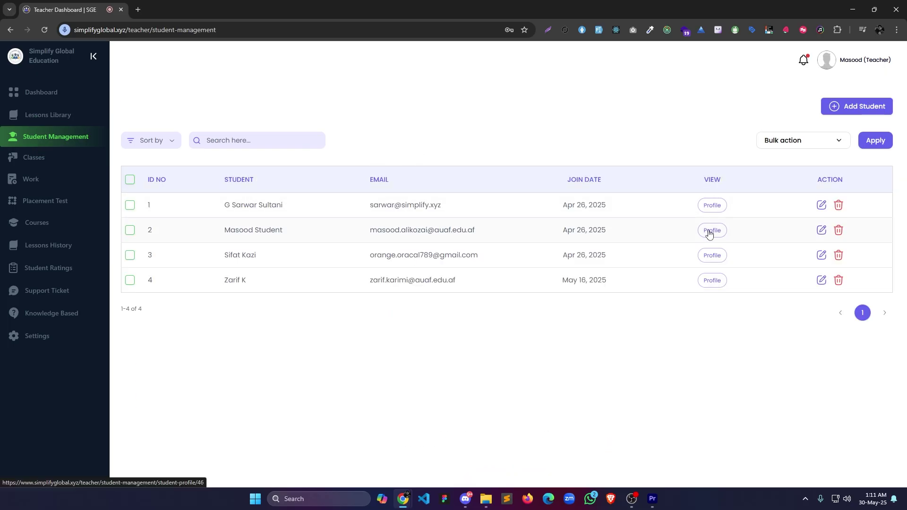
click(422, 184)
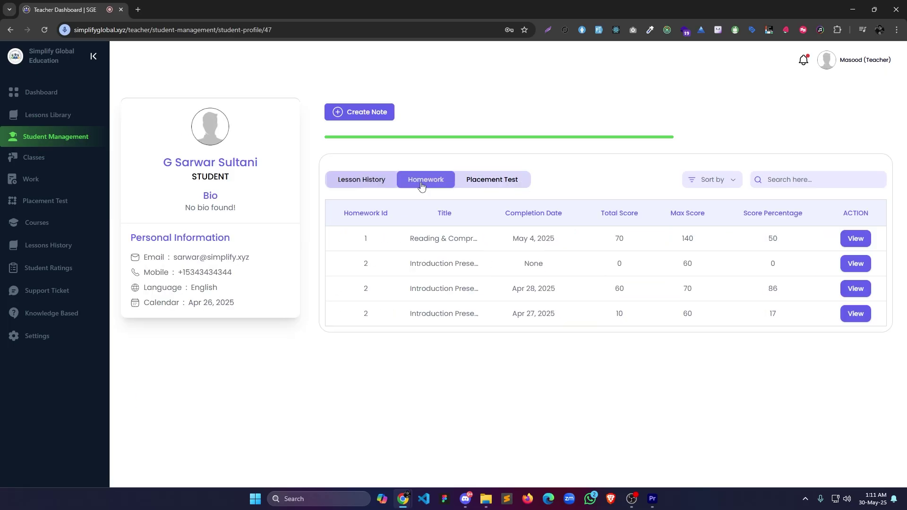
click(519, 185)
click(395, 187)
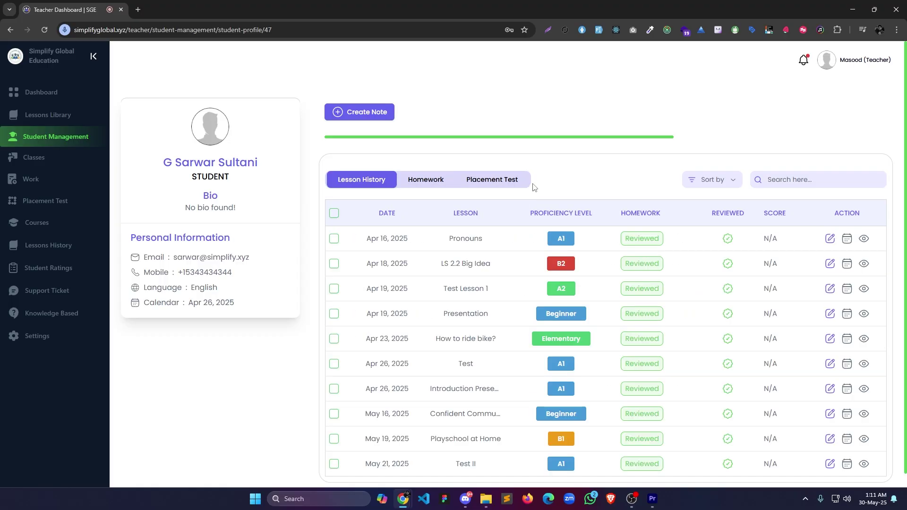
Write the note 'Test' on the student, then go to Classroom Management.
click(389, 118)
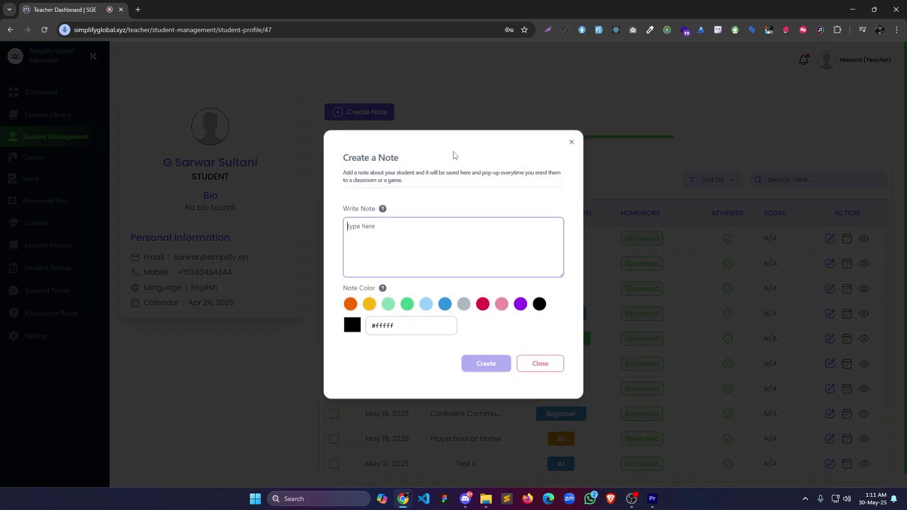
click(398, 236)
text(Te)
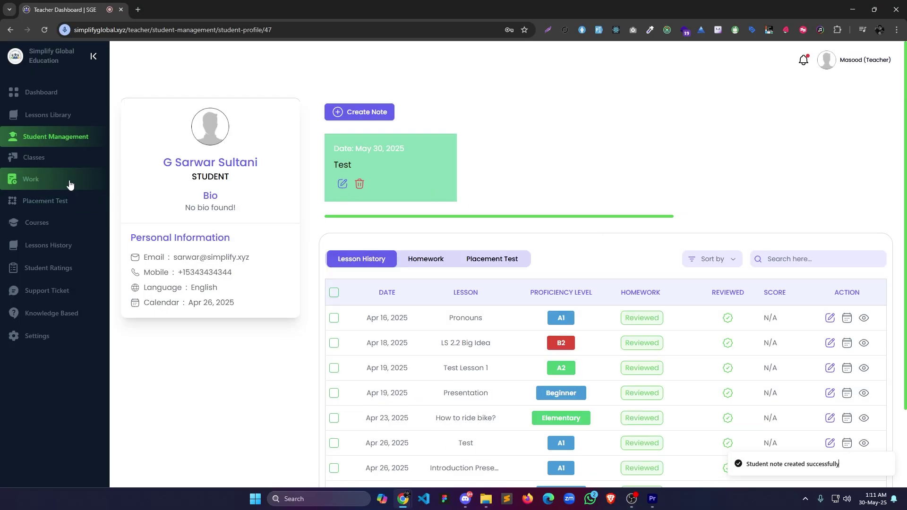
click(33, 157)
scroll(530, 173, down, 2)
scroll(530, 172, up, 2)
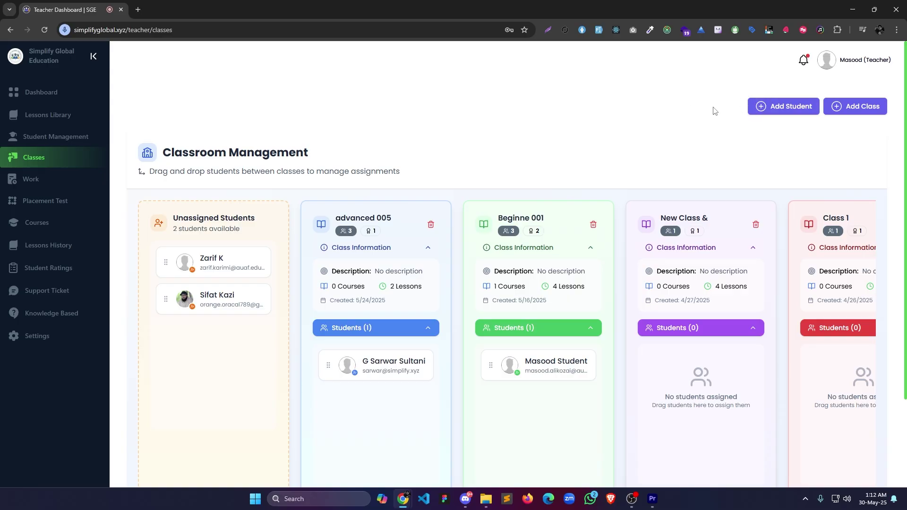
Move a student card between classes, then begin assigning placement test 'Test' to one student in class done.
scroll(756, 114, down, 2)
drag(558, 287, 530, 312)
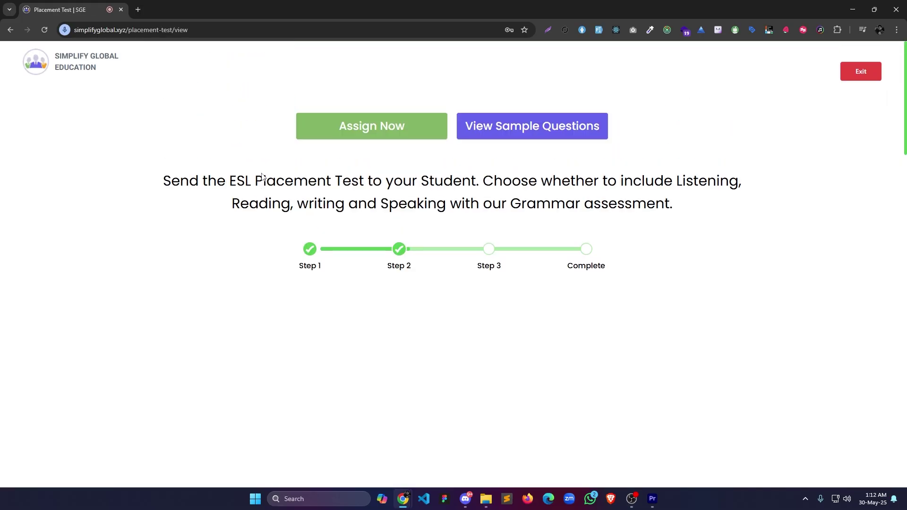
click(359, 135)
click(407, 267)
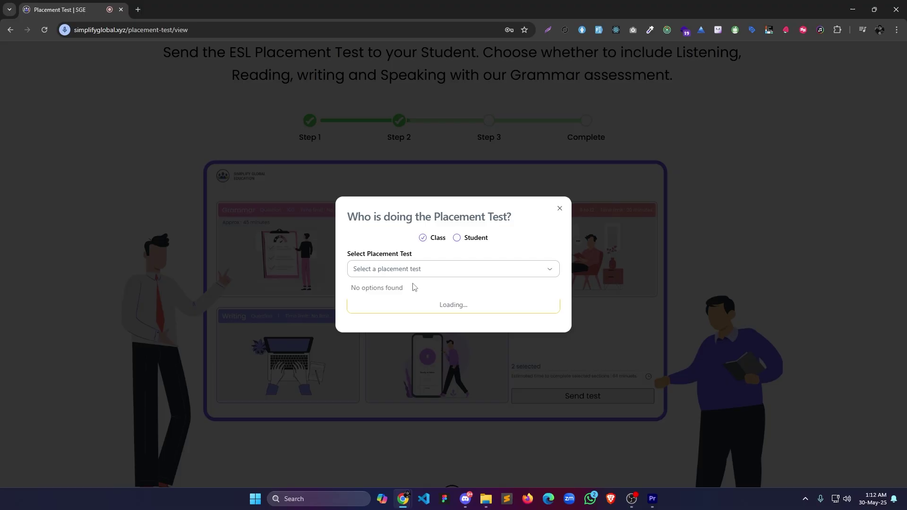
click(411, 324)
click(419, 307)
click(412, 360)
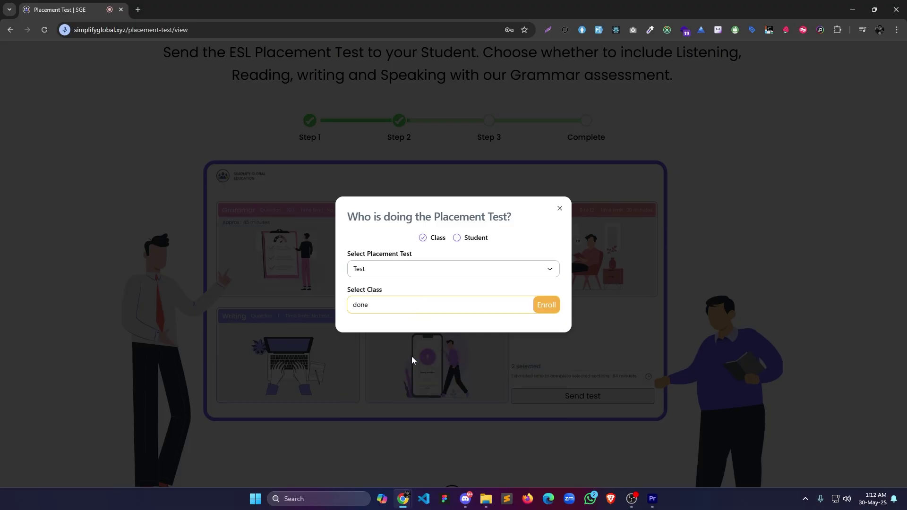
click(457, 238)
click(426, 306)
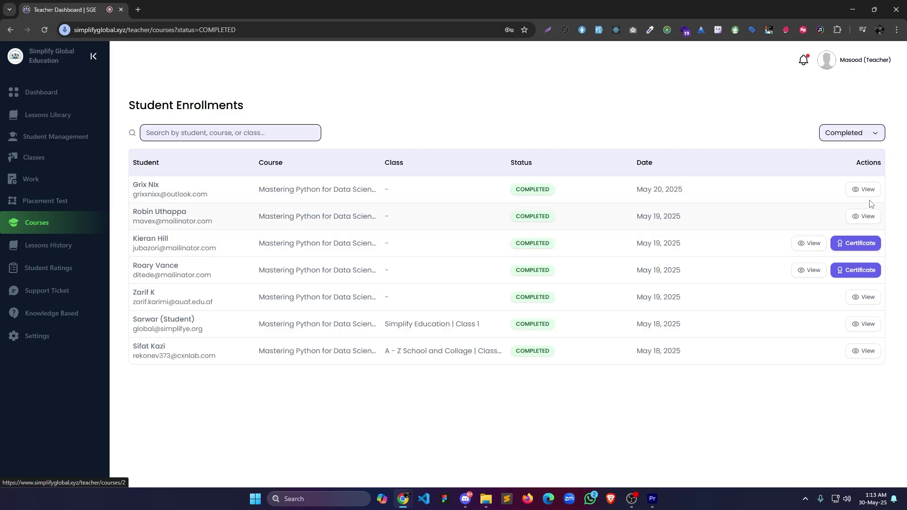
View the Mastering Python for Data Science course, then issue a certificate to the third completed student.
click(820, 226)
scroll(370, 260, down, 2)
scroll(372, 263, up, 2)
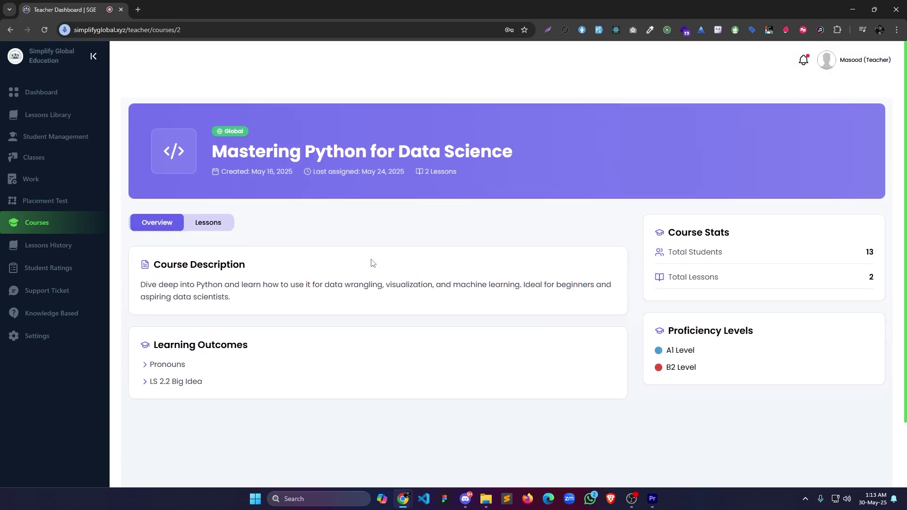
key(alt+Left)
click(848, 247)
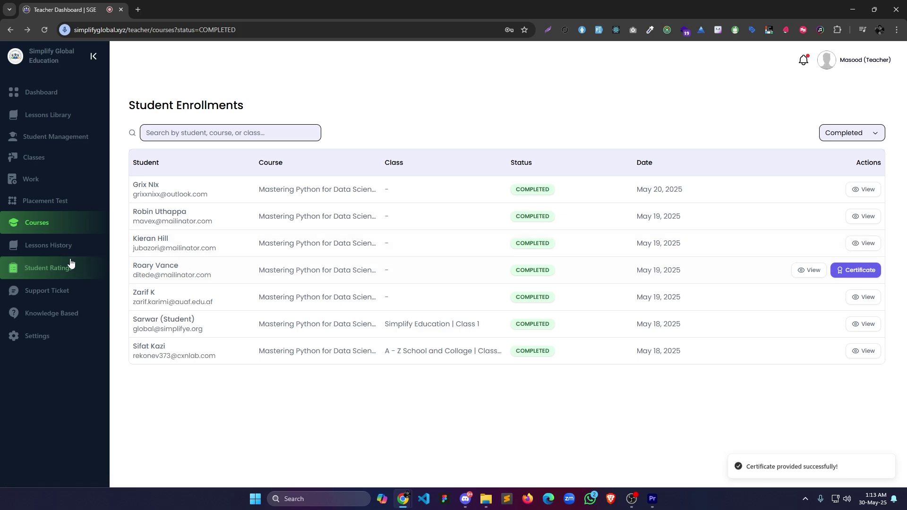
Toggle Lessons History between recent and past sessions, then return to the Dashboard.
click(52, 246)
click(237, 120)
click(155, 114)
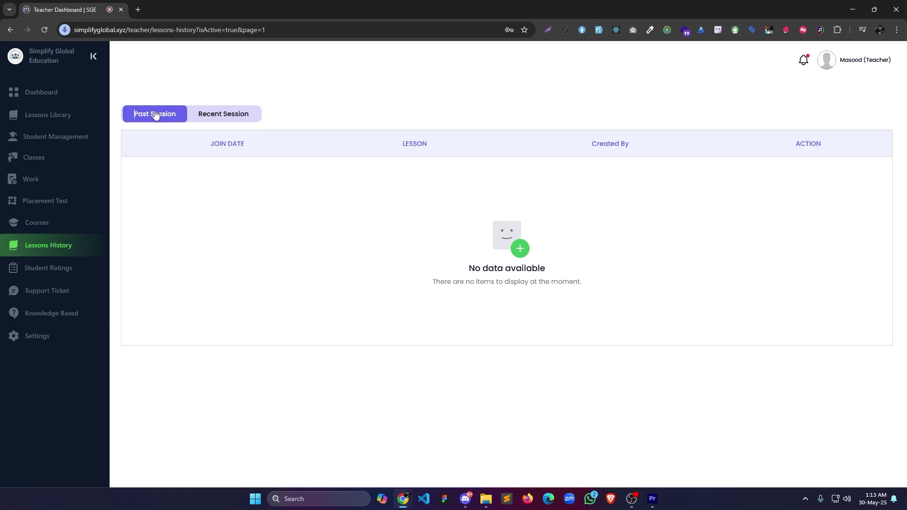
click(41, 92)
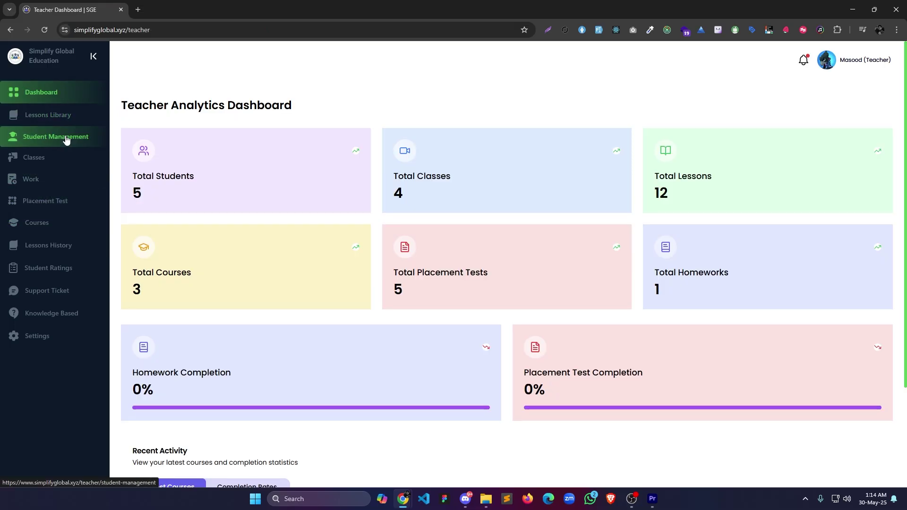
In the Lessons Library, make a first pick of A Big Idea 2.1 on the Big Idea 2.1 card.
click(67, 139)
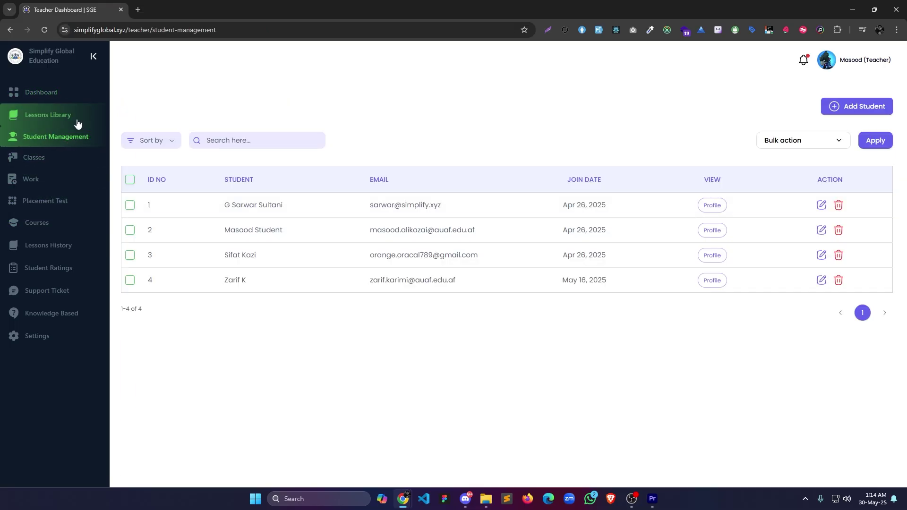
click(69, 118)
scroll(330, 237, down, 7)
click(208, 402)
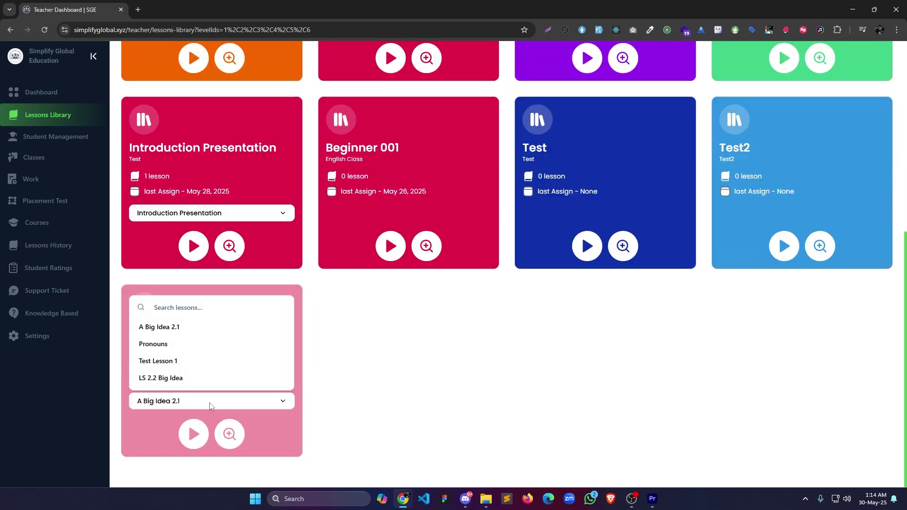
click(189, 328)
click(42, 115)
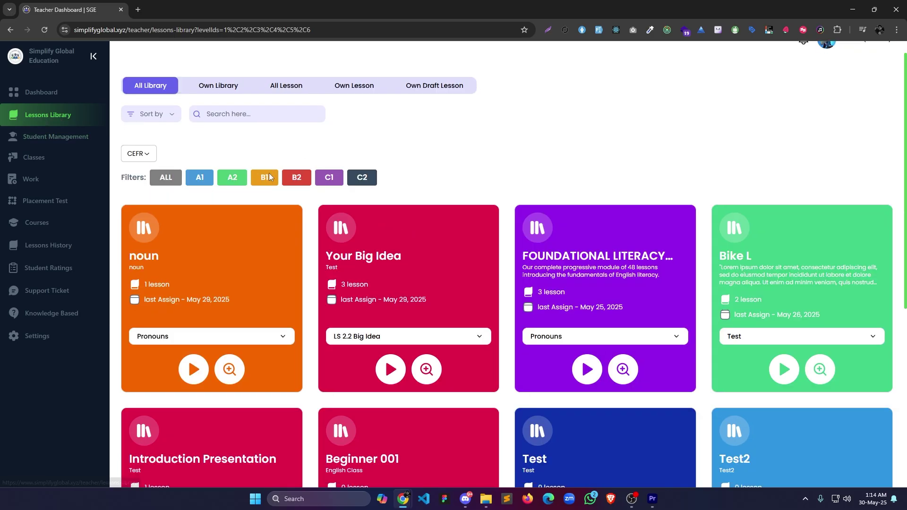
Reselect A Big Idea 2.1, start it, and enroll the third listed student to launch the live class.
scroll(256, 180, down, 5)
scroll(243, 356, down, 2)
click(206, 401)
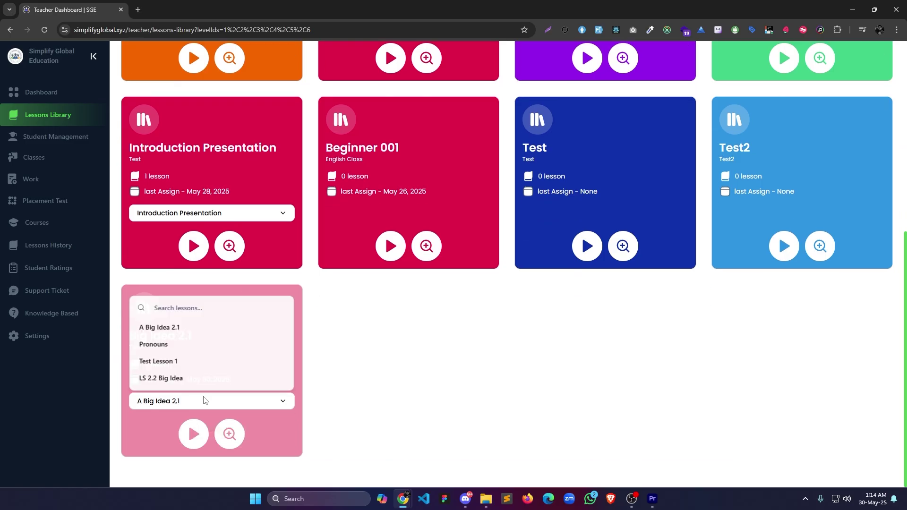
click(207, 326)
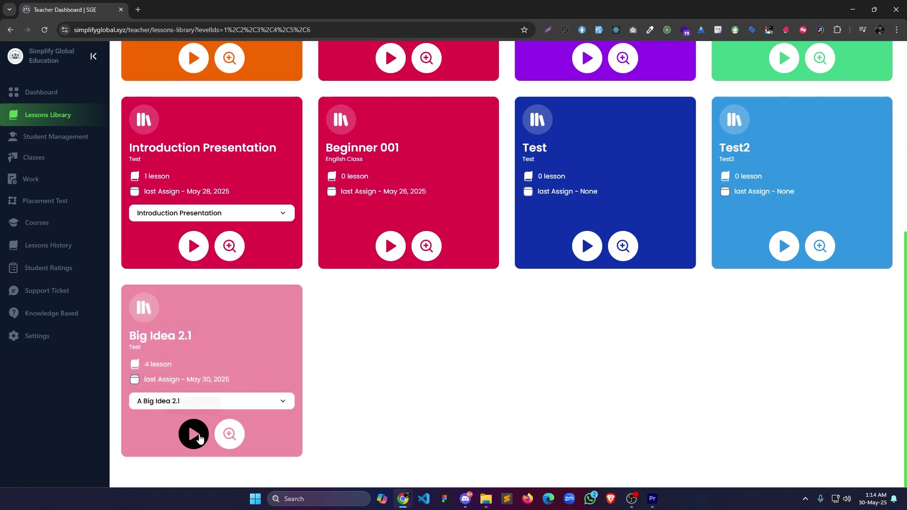
click(194, 434)
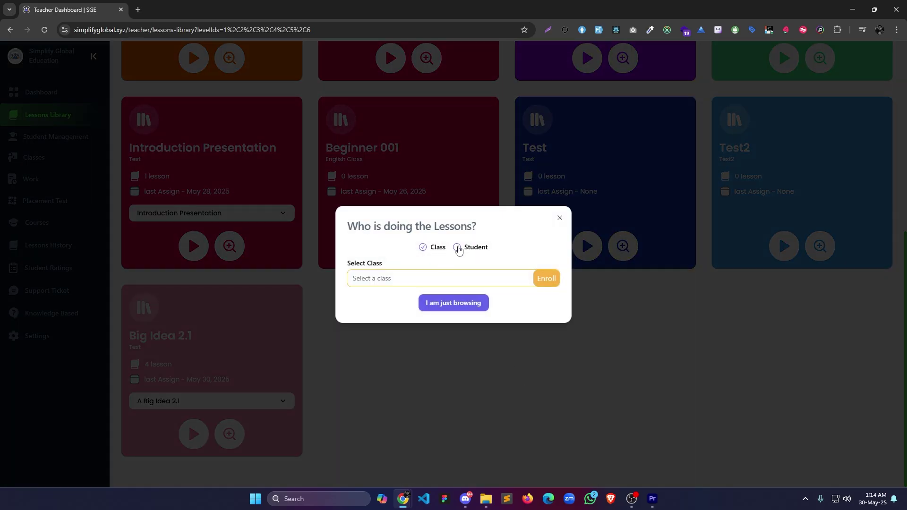
click(457, 247)
click(418, 281)
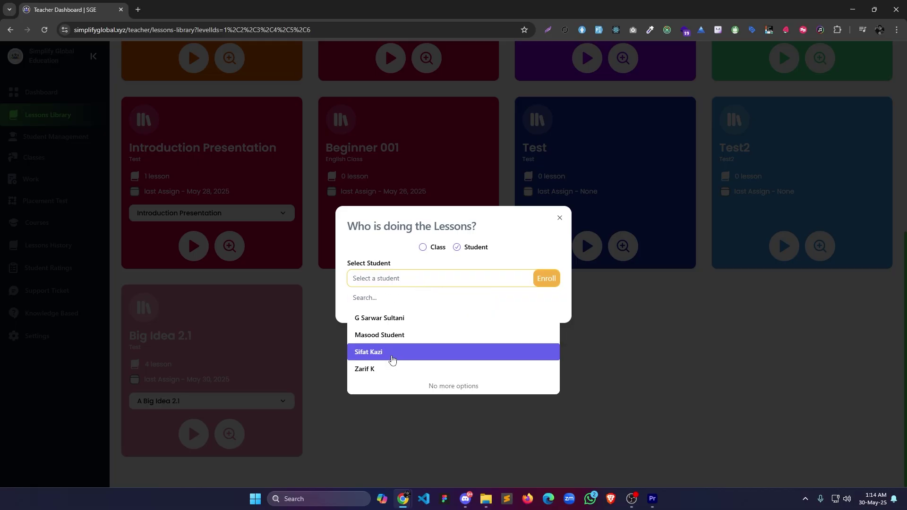
click(392, 352)
click(539, 283)
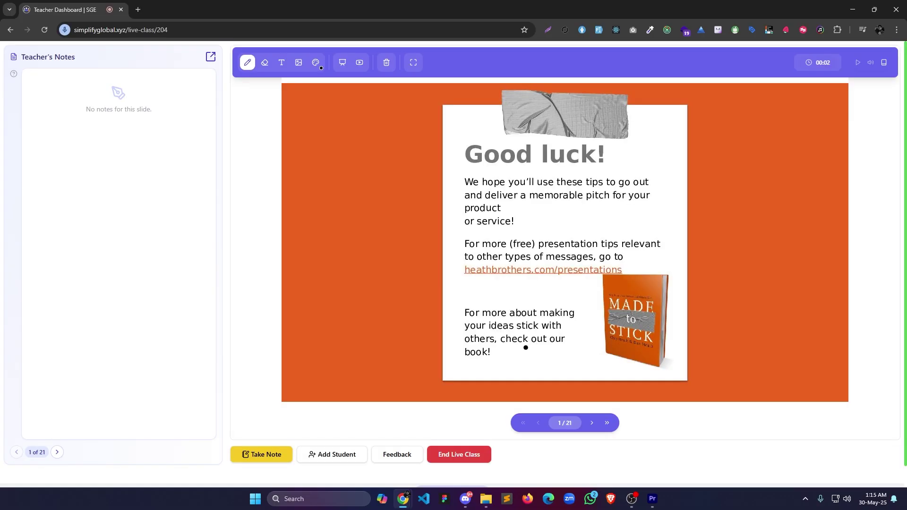
Open a note and the feedback form for slide 1, then dismiss both without saving.
click(268, 460)
click(560, 213)
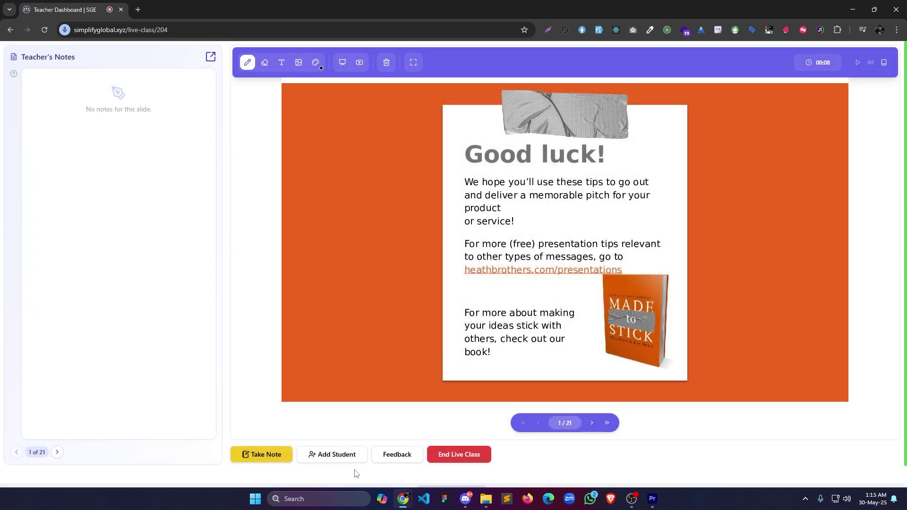
click(386, 461)
click(488, 302)
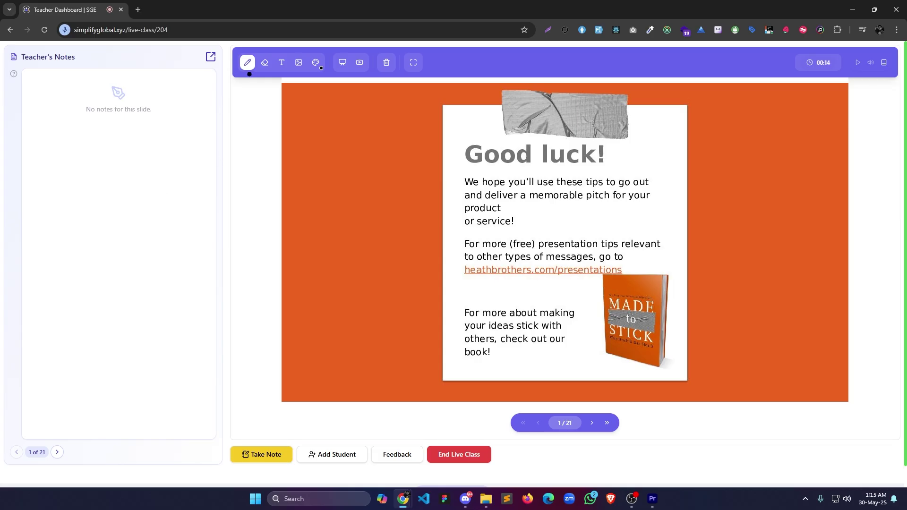
Present slide 1 full screen and pen-mark Good luck!, the second line and the word product.
click(414, 63)
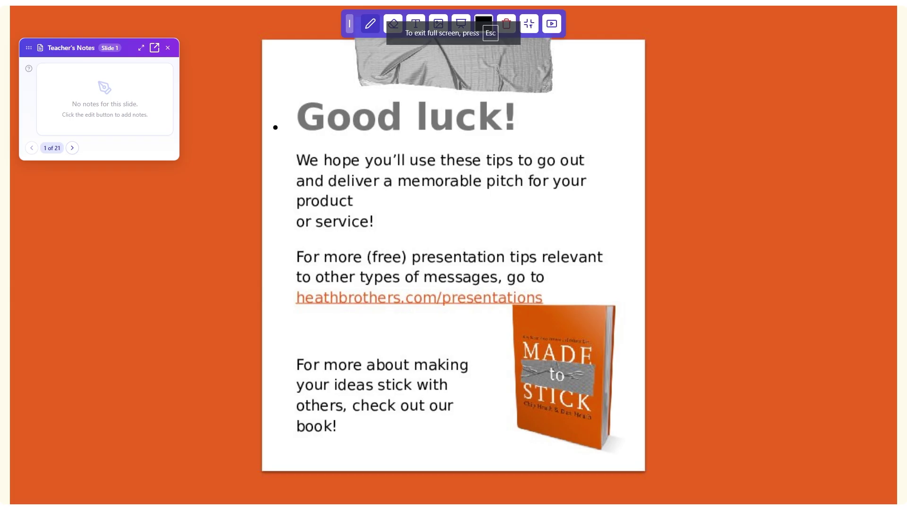
drag(303, 140, 535, 142)
drag(292, 173, 580, 180)
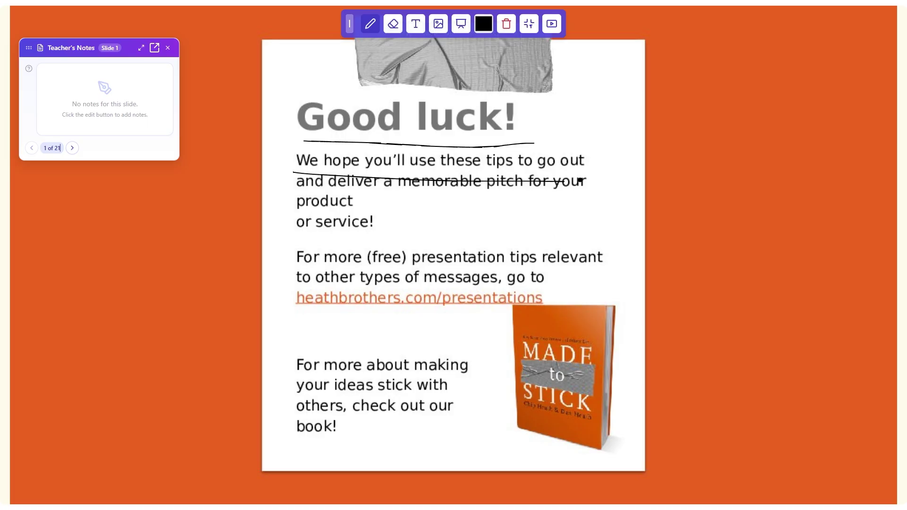
mouse_move(328, 192)
mouse_down()
mouse_move(360, 202)
mouse_move(297, 213)
mouse_move(297, 191)
mouse_up()
Add image 3.png to the slide, then clear all annotations.
click(443, 28)
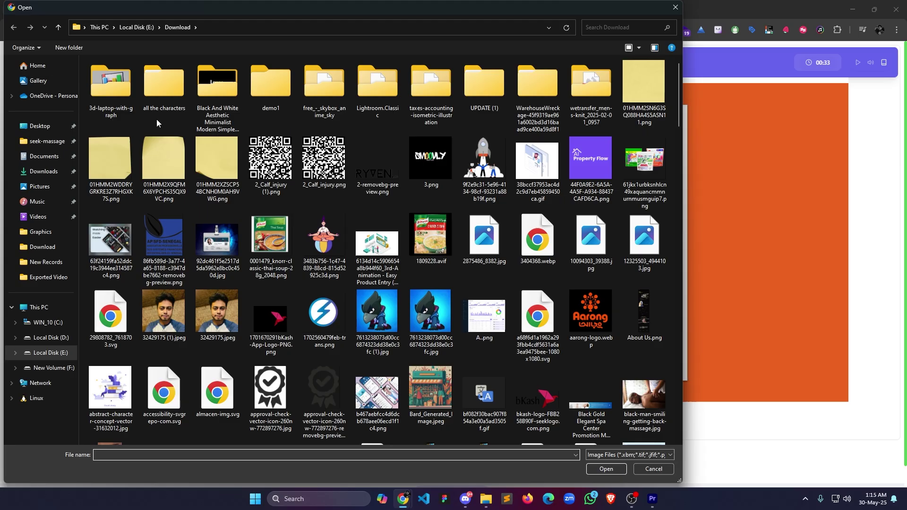
double_click(431, 158)
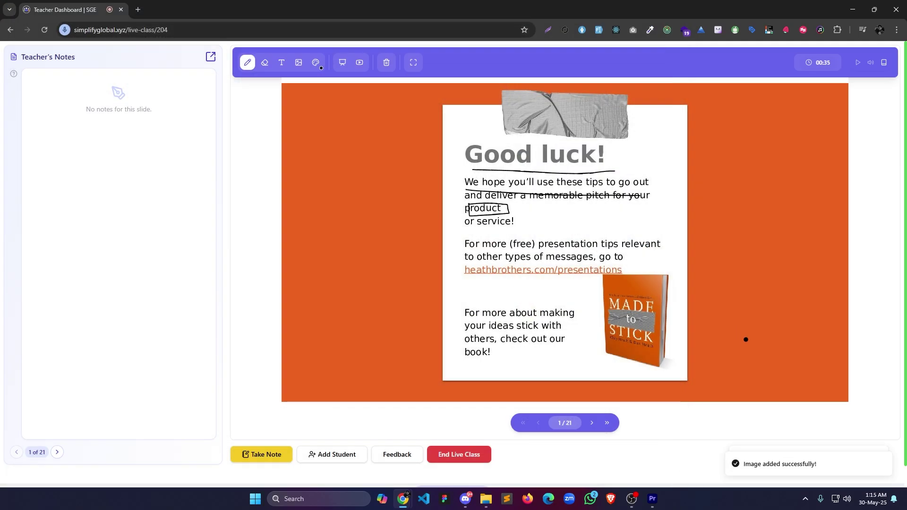
click(386, 63)
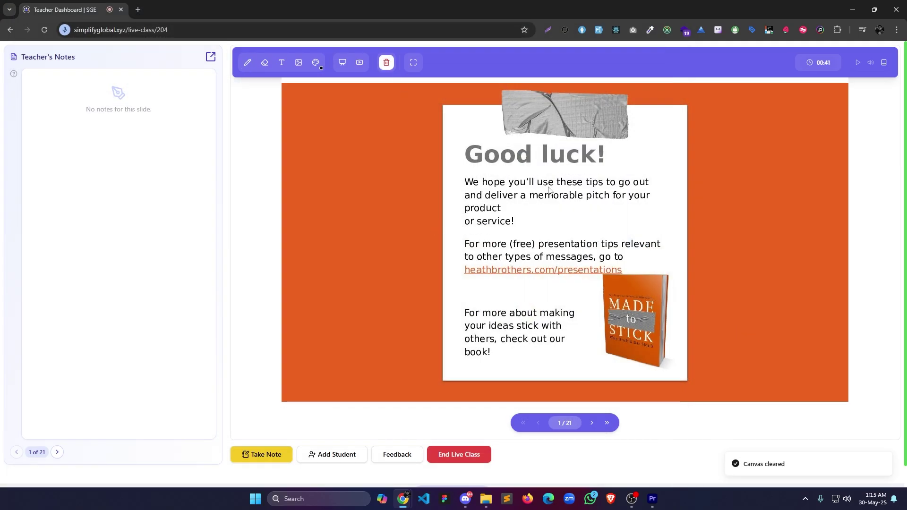
Place a Test text label beside the Good luck! heading, then switch to a blank whiteboard.
click(282, 62)
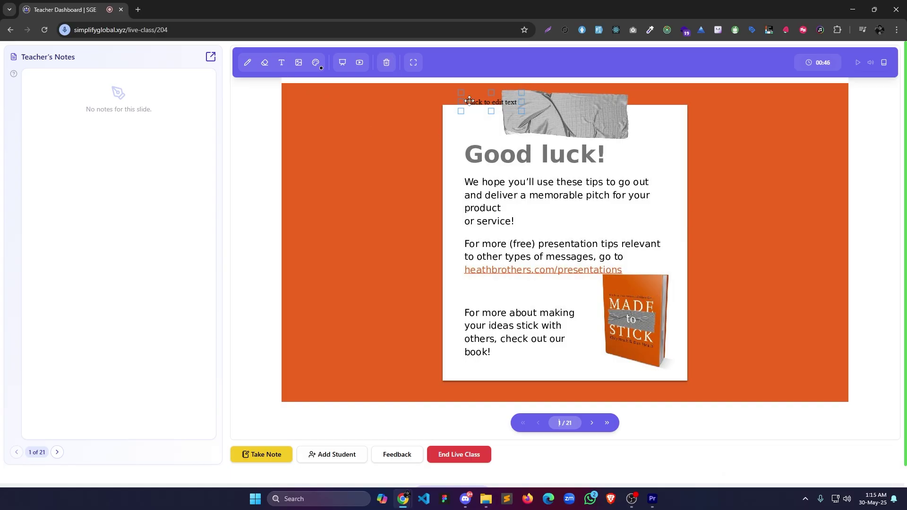
click(470, 143)
drag(477, 147, 473, 166)
drag(373, 164, 516, 162)
text(Test)
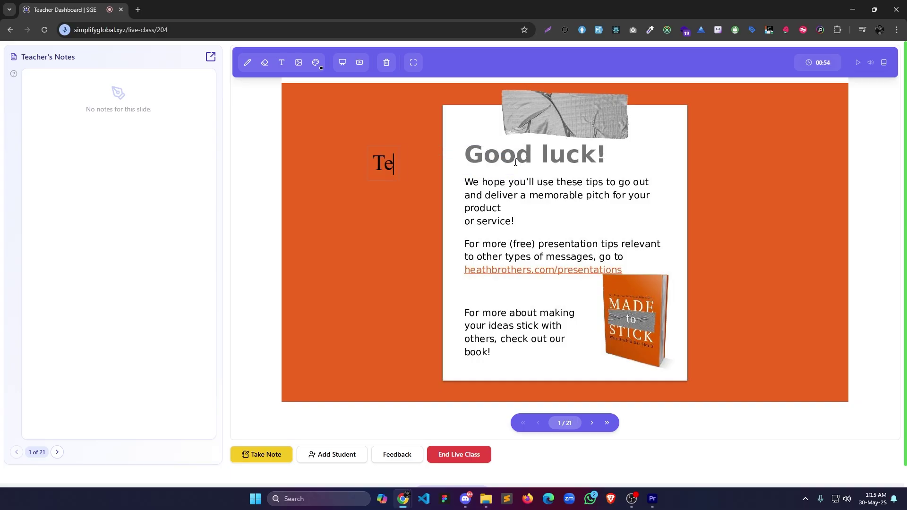
click(343, 63)
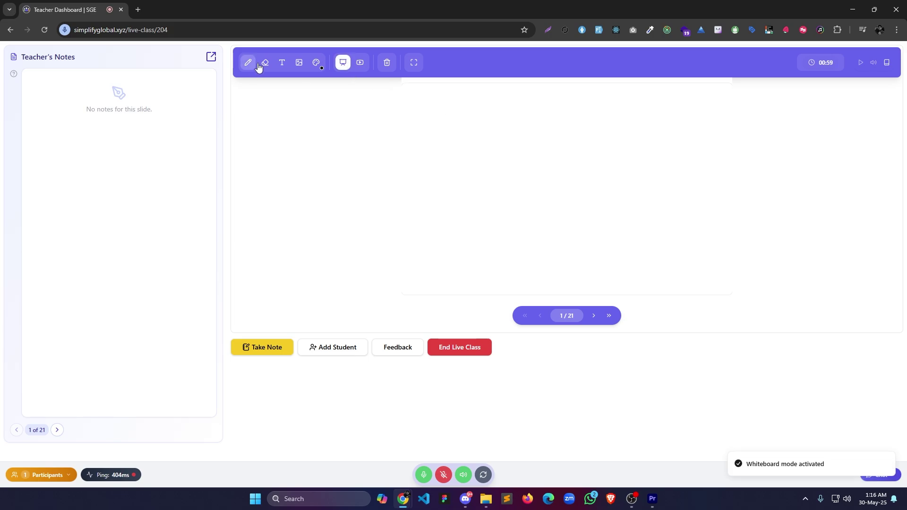
Place and enlarge a text box on the whiteboard and replace its placeholder with Test.
click(283, 63)
click(462, 106)
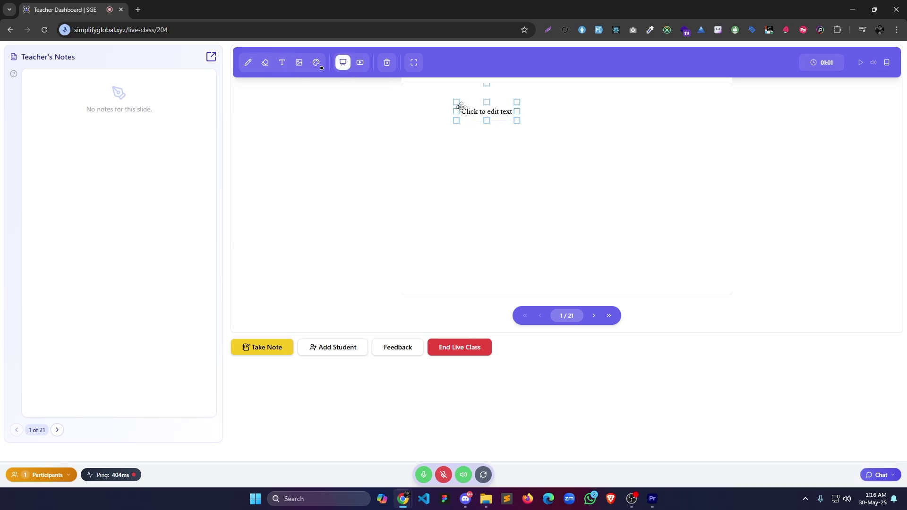
drag(462, 107, 487, 131)
drag(542, 162, 561, 178)
click(535, 162)
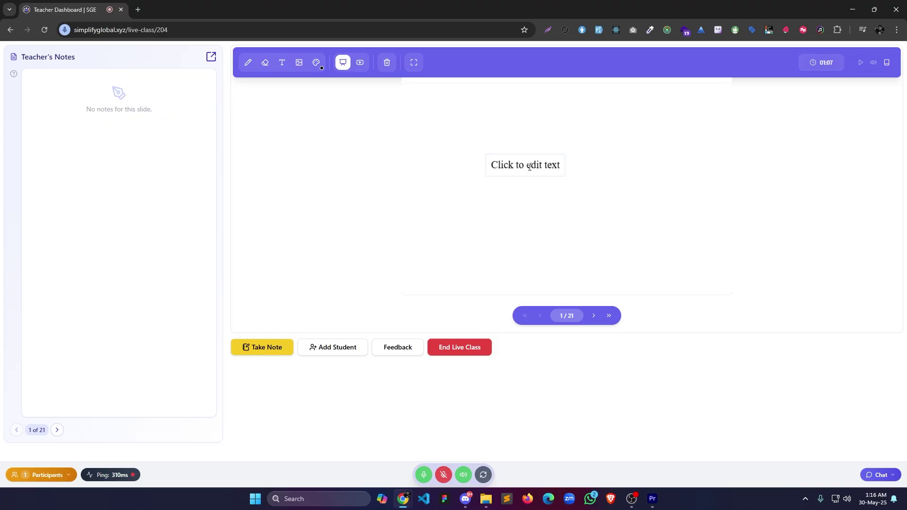
click(493, 164)
text(Tet)
drag(492, 165, 564, 161)
text(t)
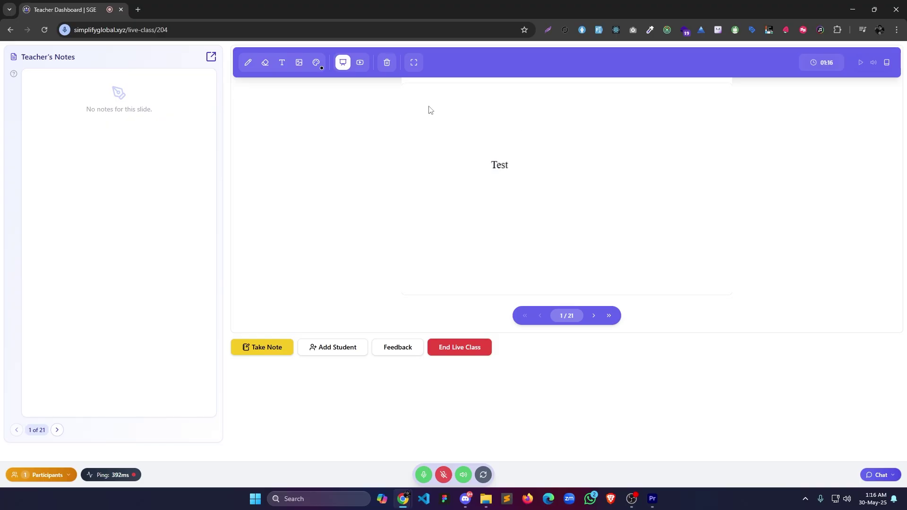
Clear the whiteboard and upload the video 853797-hd_1920_1080_25fps.mp4 from Downloads.
click(387, 62)
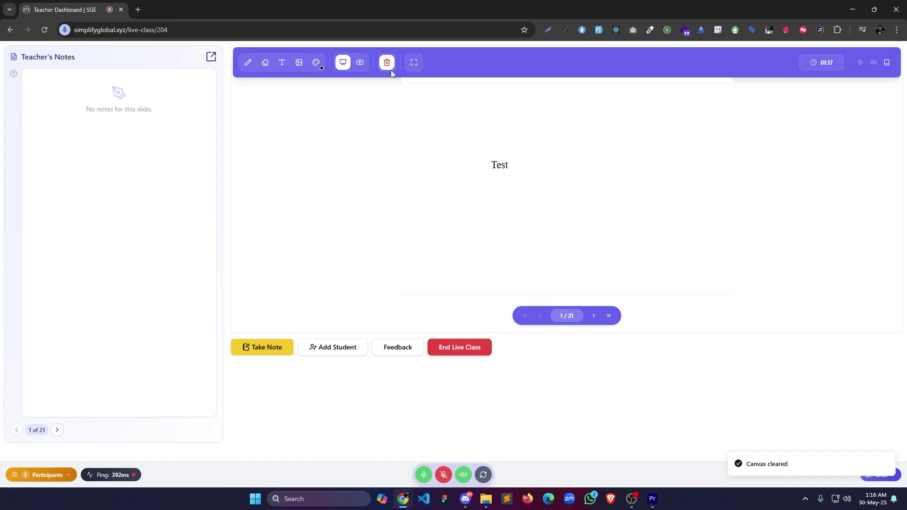
click(360, 63)
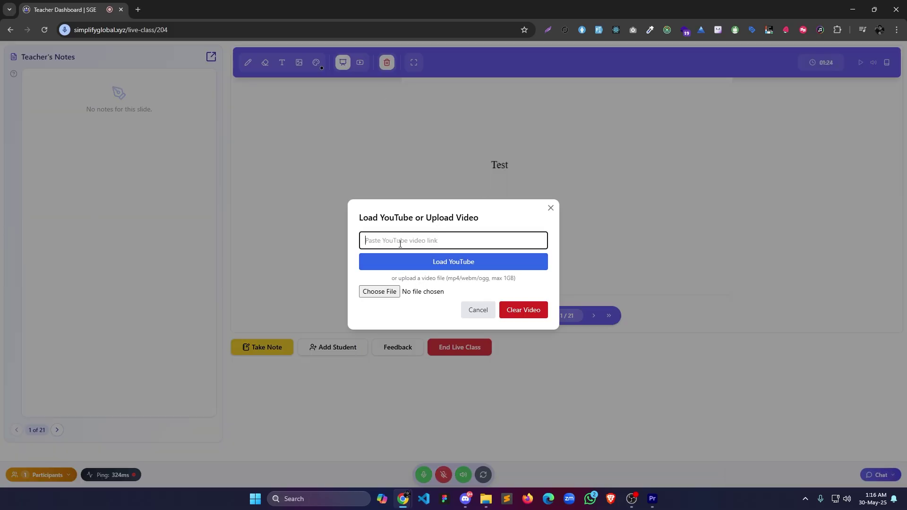
click(394, 292)
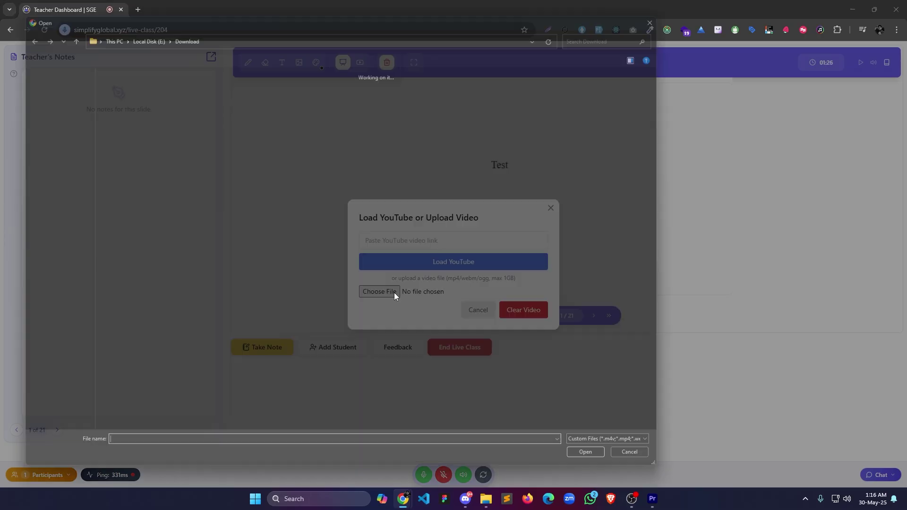
double_click(178, 175)
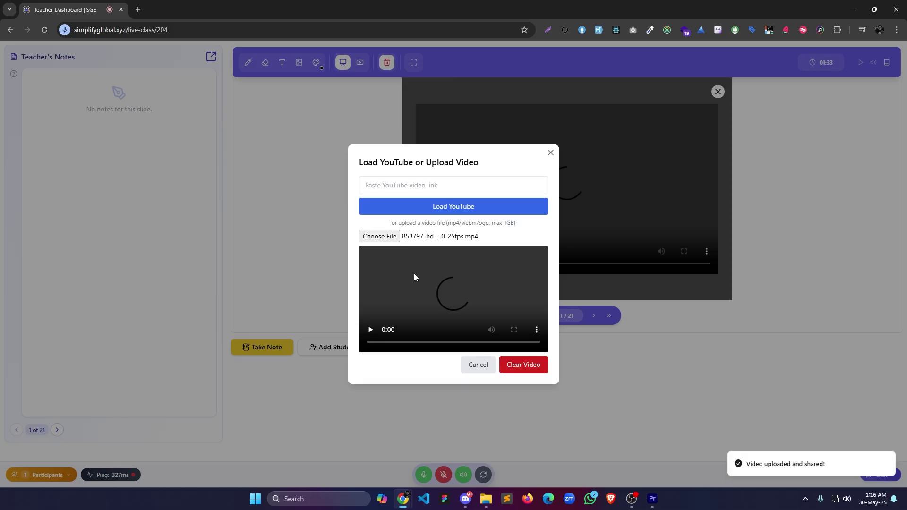
Play the shared video for the class and skip ahead to 0:09.
click(551, 153)
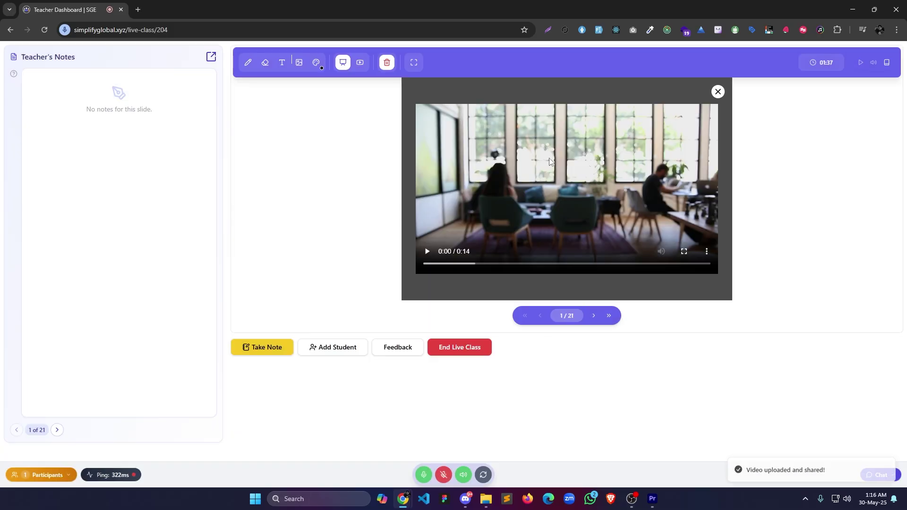
click(446, 263)
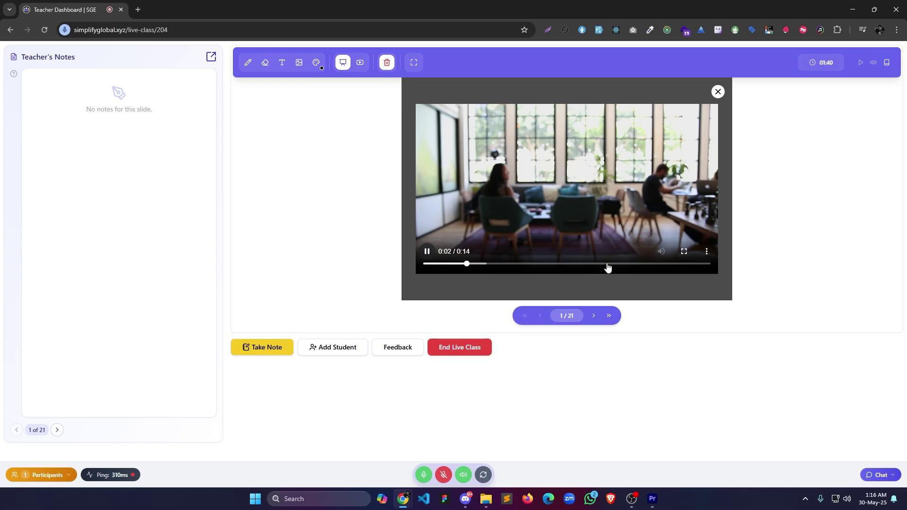
click(606, 263)
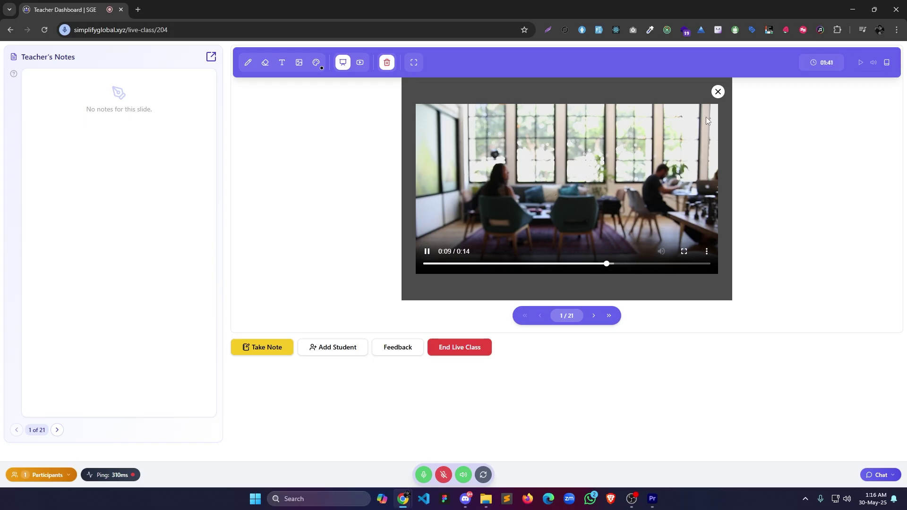
Close the video, return to the slide deck and advance to slide 4, Making Presentations That Stick.
click(717, 92)
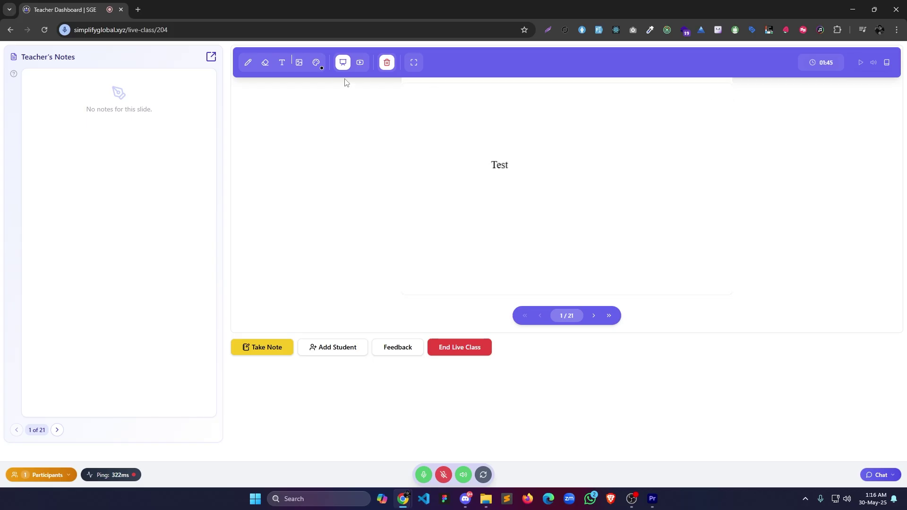
click(343, 62)
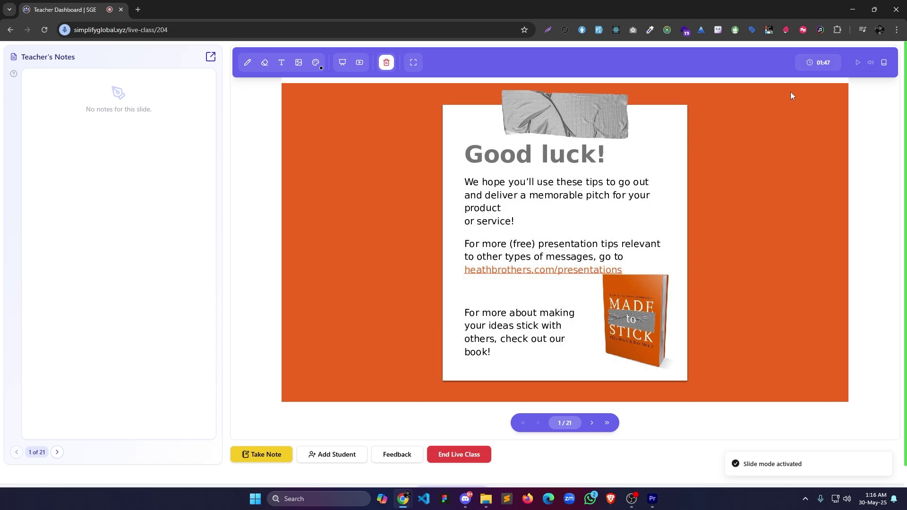
click(592, 424)
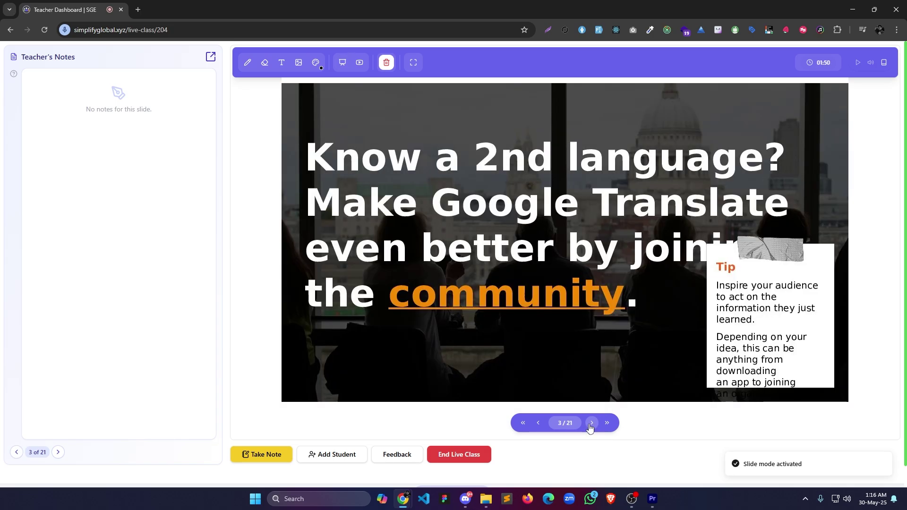
click(592, 423)
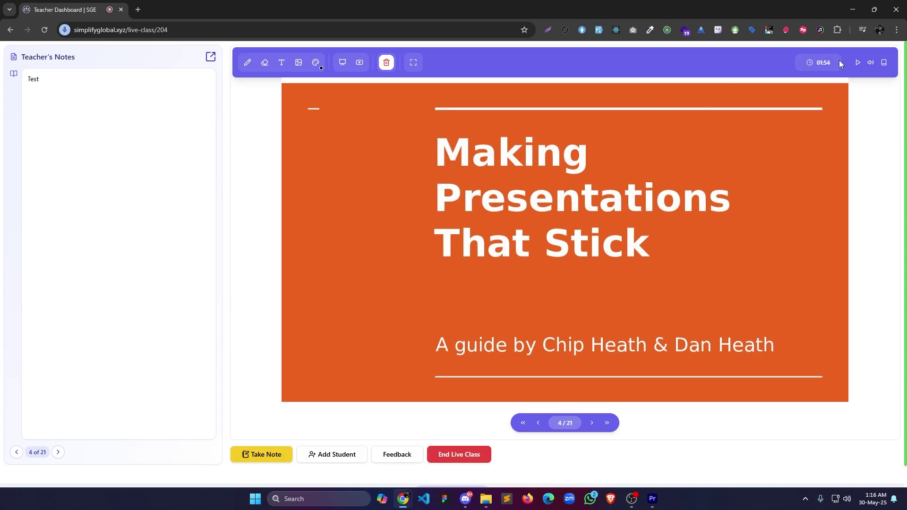
Advance to slide 5, Selling your idea, view its transcript and clear the canvas.
click(858, 62)
click(858, 63)
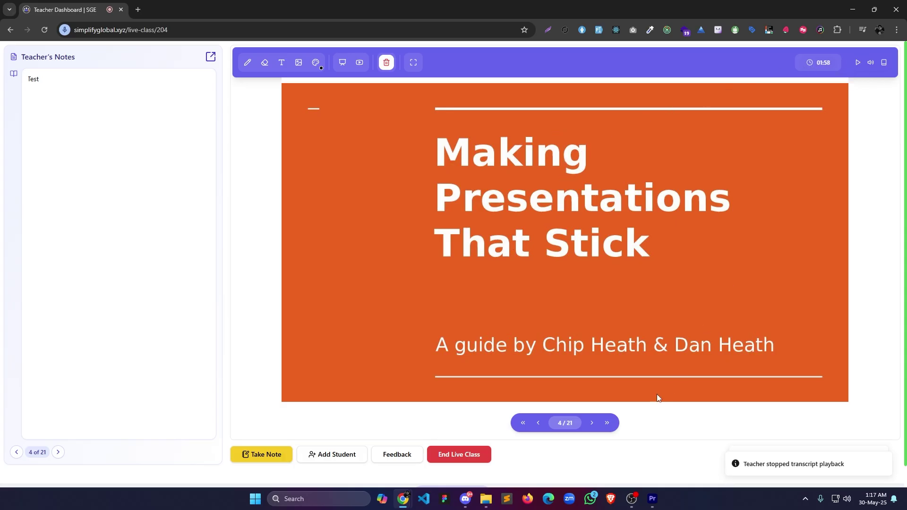
click(592, 423)
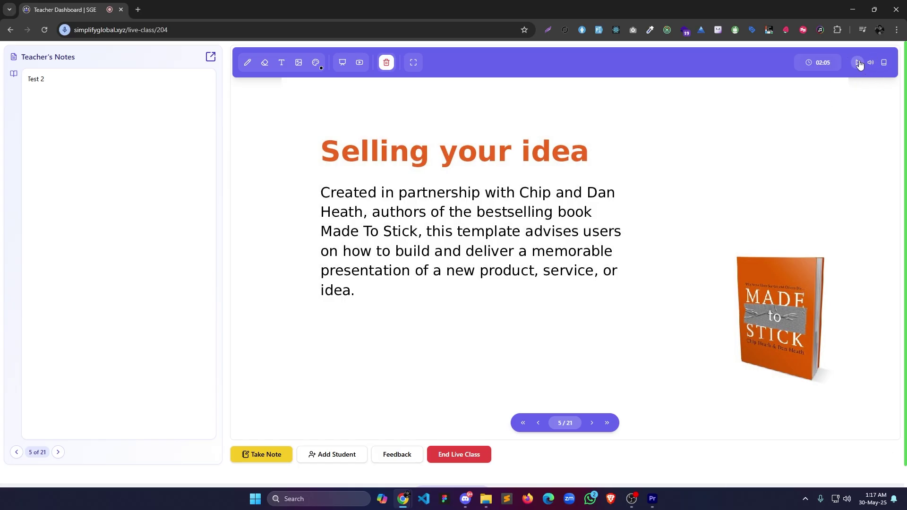
click(858, 62)
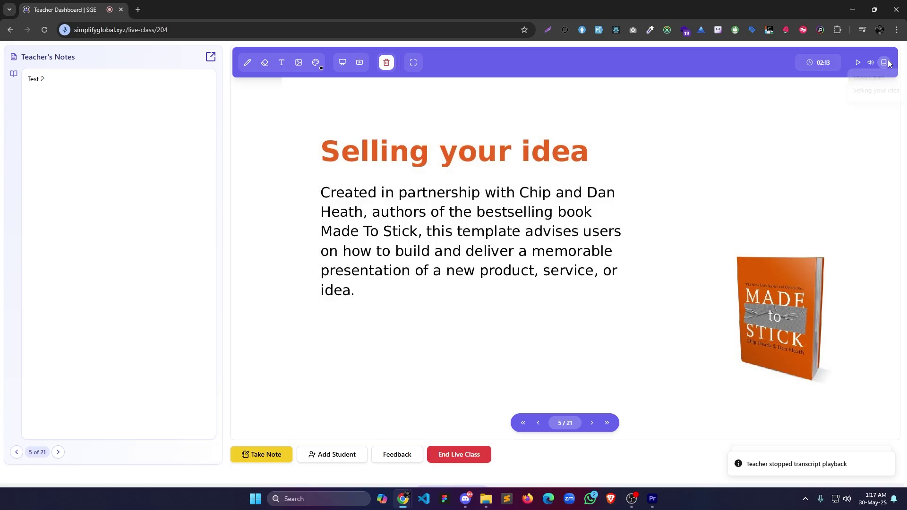
drag(853, 93, 906, 98)
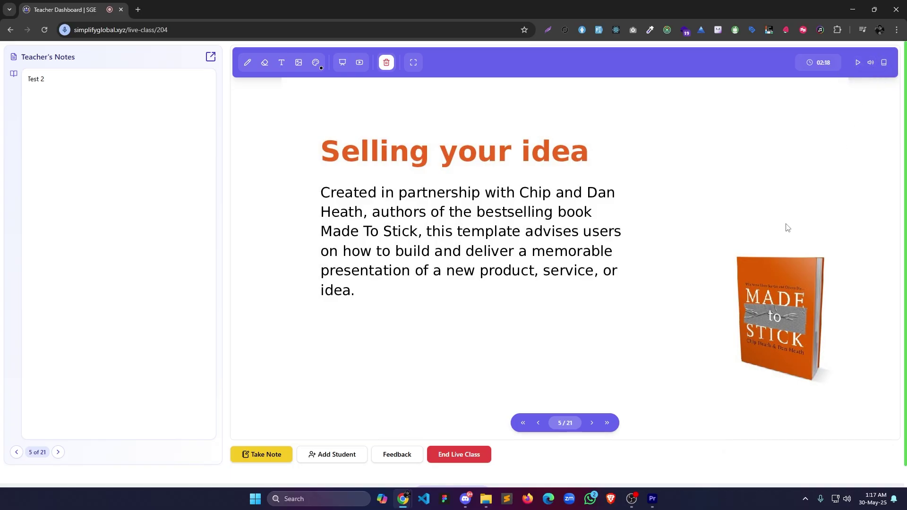
click(386, 63)
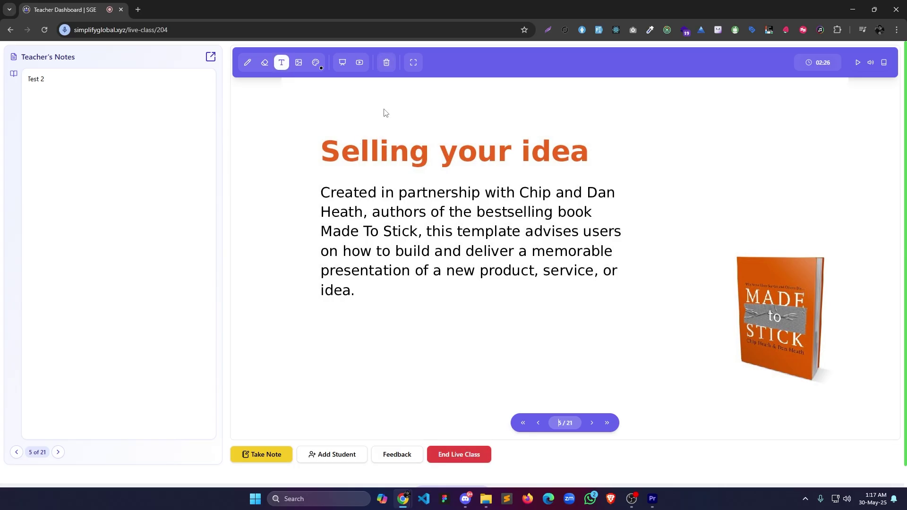
Add a text box above the slide title containing the student's first name.
click(377, 134)
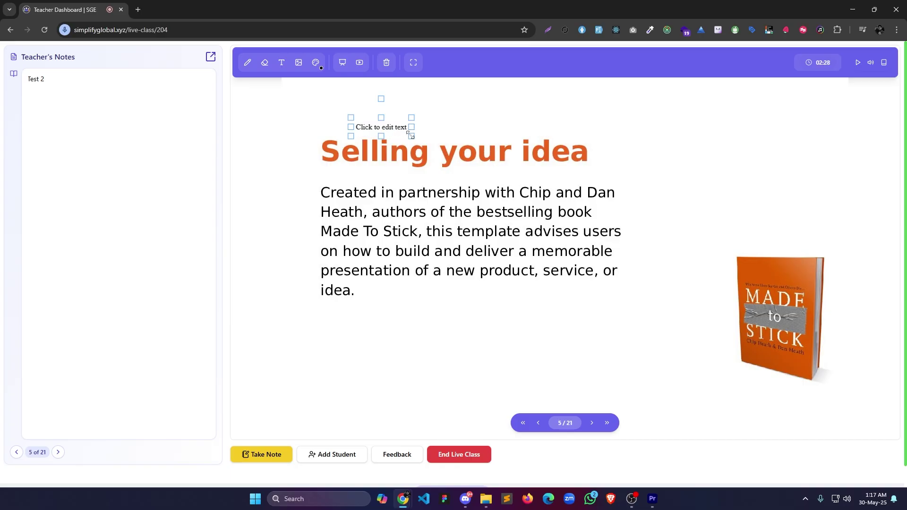
drag(410, 135, 503, 150)
click(461, 135)
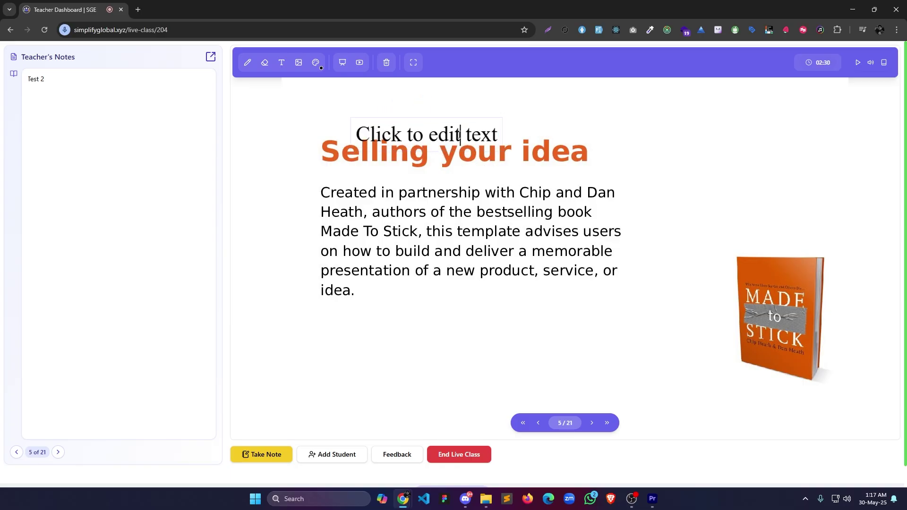
click(494, 133)
drag(496, 135, 358, 135)
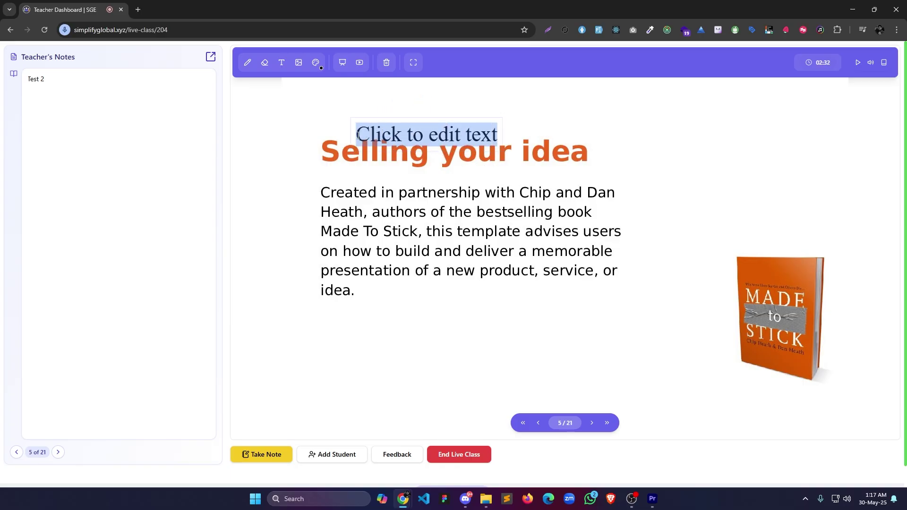
text(Sifat)
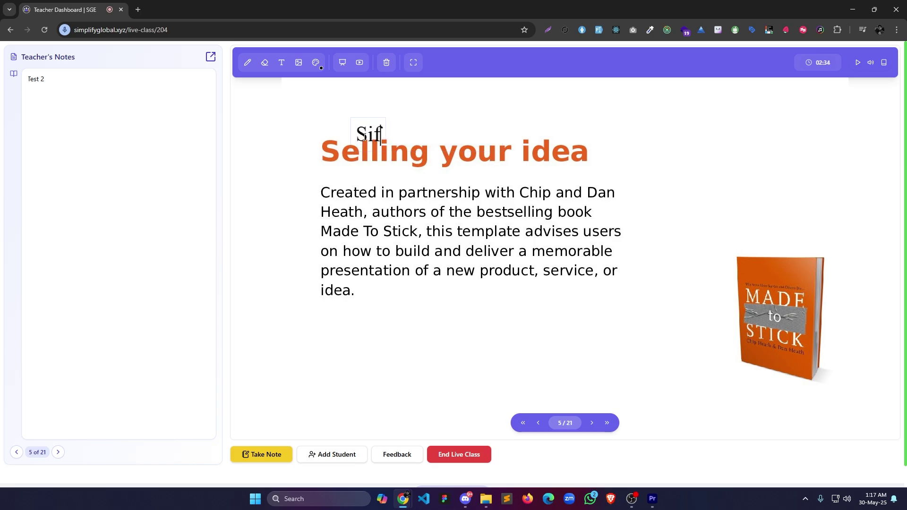
click(393, 107)
Colour the name label dark red, enlarge it and move it below the body text.
click(316, 63)
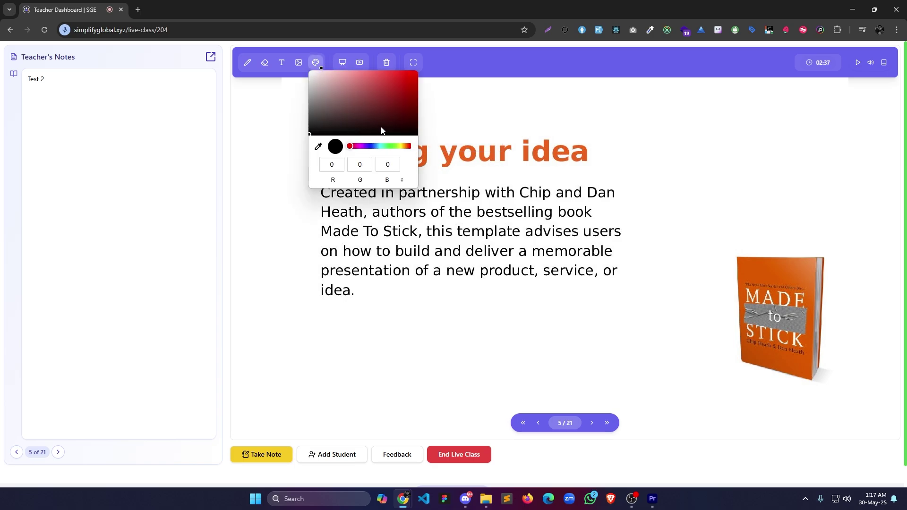
click(387, 120)
click(409, 98)
click(434, 125)
click(380, 133)
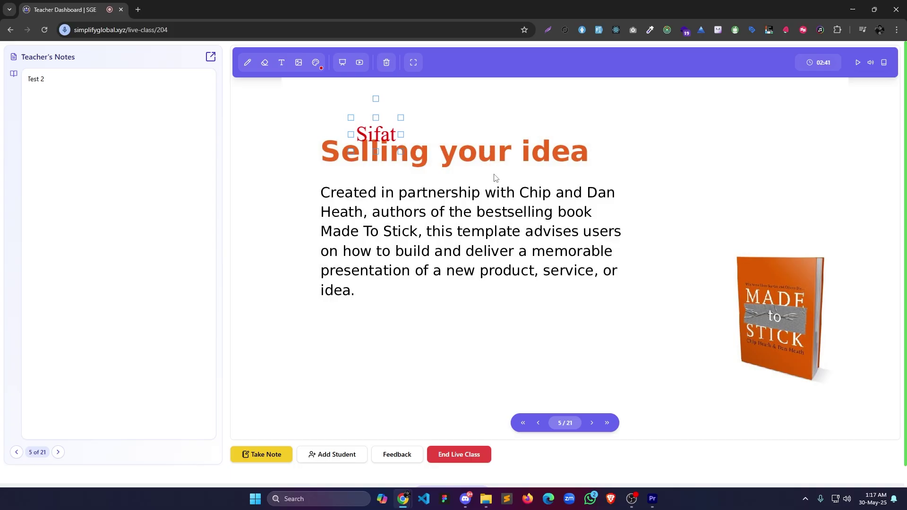
drag(393, 127, 628, 206)
drag(557, 114, 548, 341)
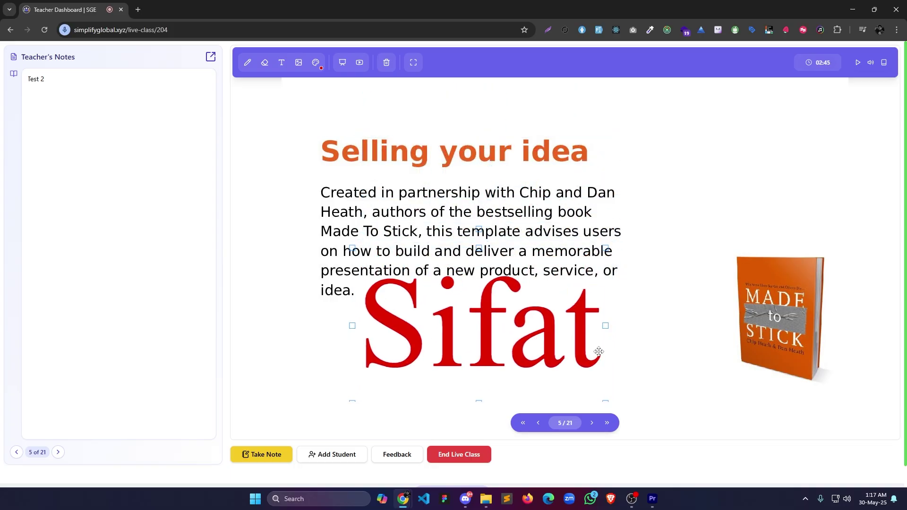
Add the first student in the Add Student list to the live class.
click(347, 458)
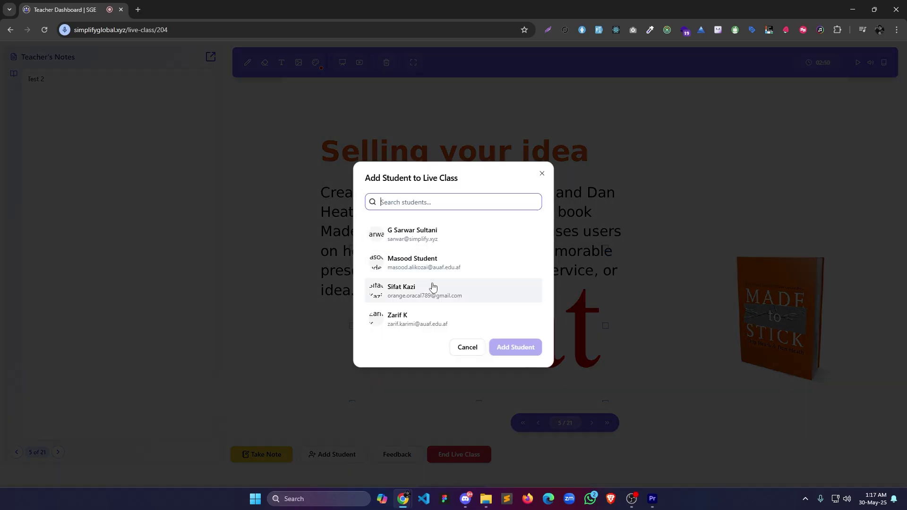
click(446, 240)
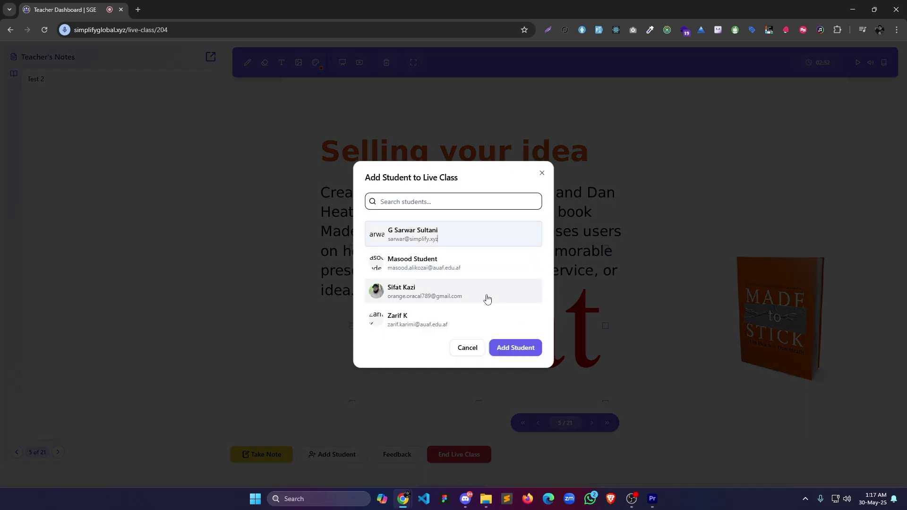
click(522, 350)
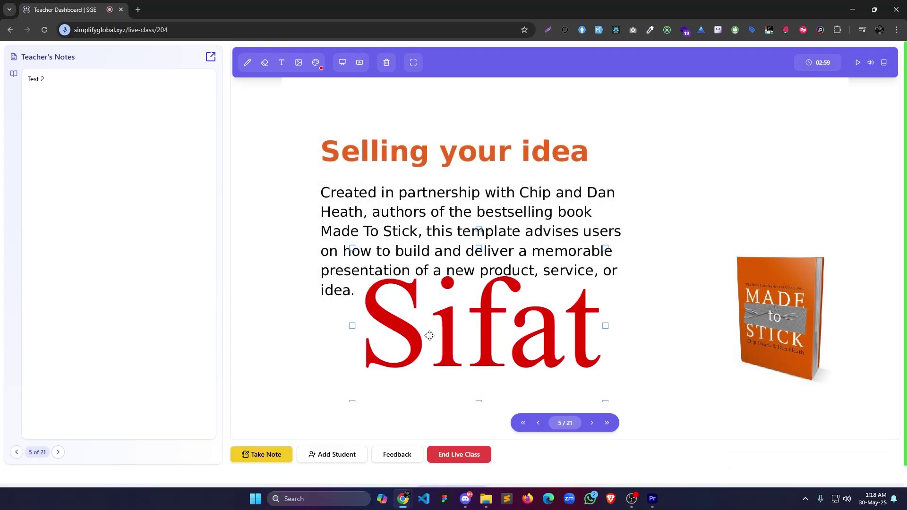
click(210, 57)
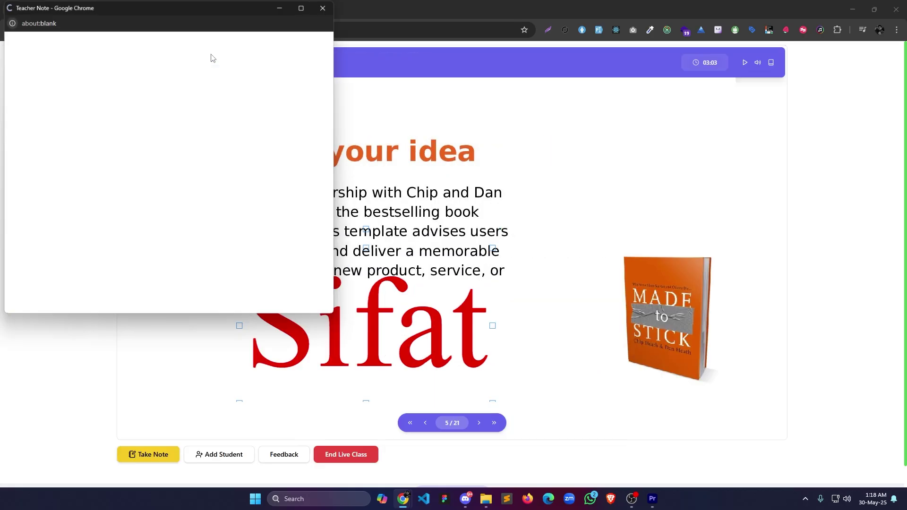
drag(209, 10, 307, 101)
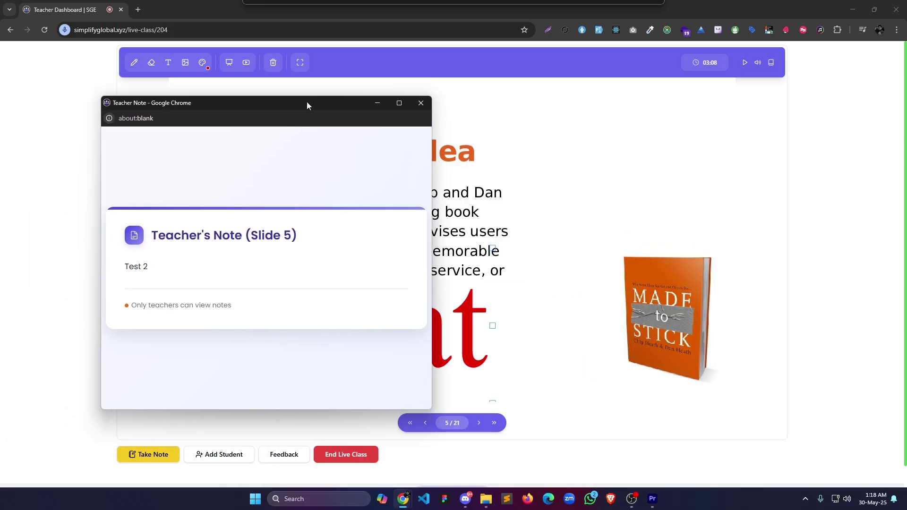
click(421, 103)
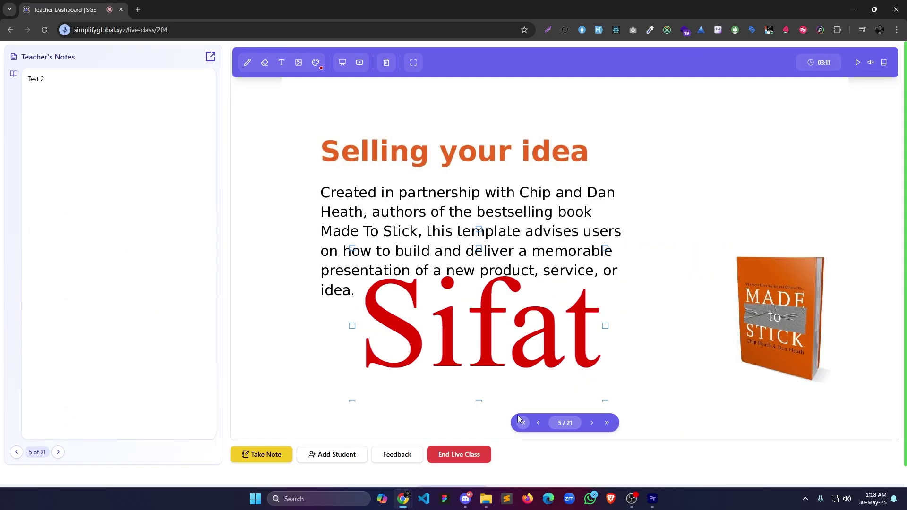
End the live class closing the homework prompt unassigned, then sign in to the student account.
click(476, 457)
click(489, 305)
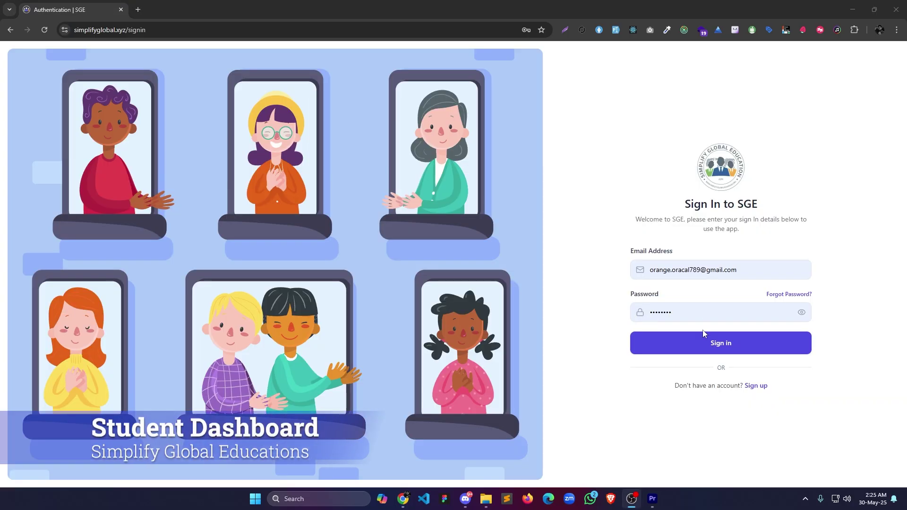
click(769, 353)
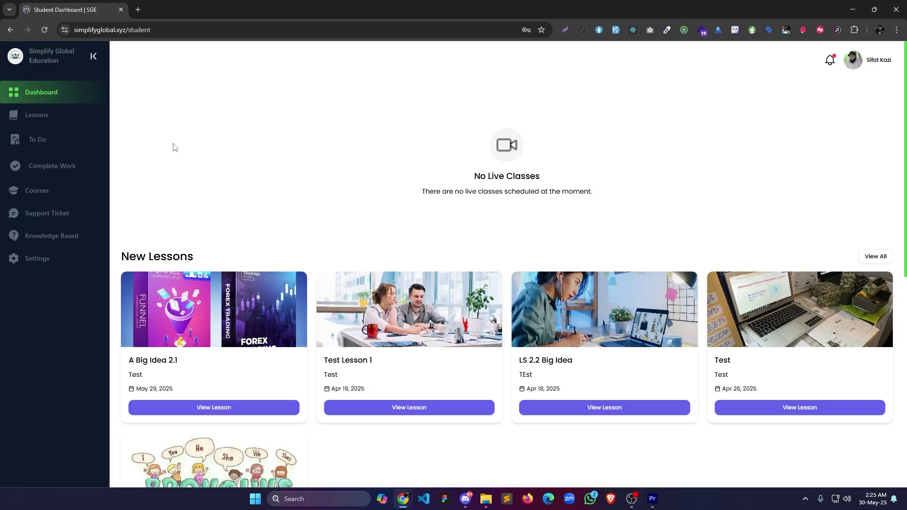
Open and close the student's account menu, then dismiss the Notifications panel.
click(878, 65)
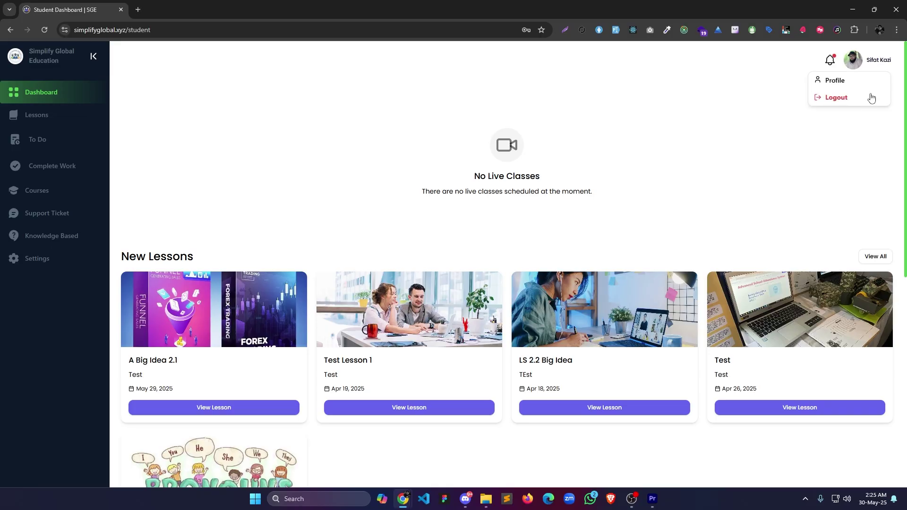
click(815, 73)
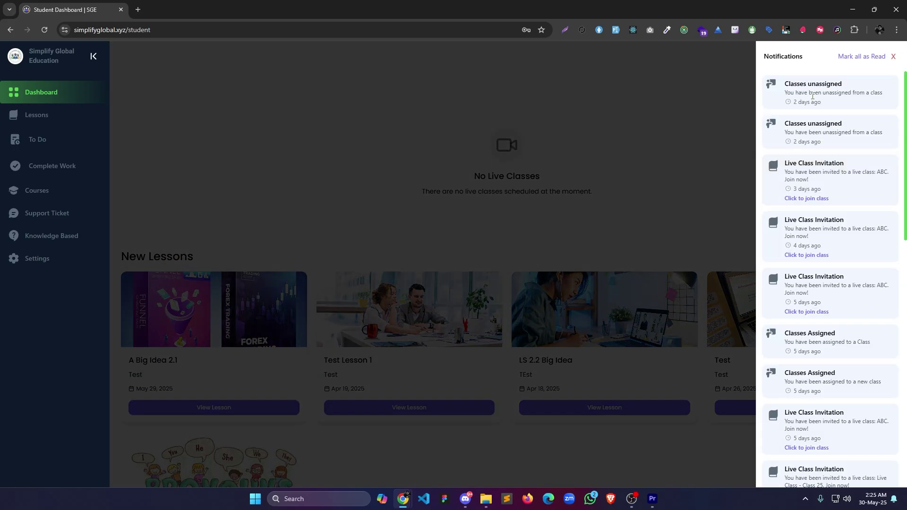
click(602, 119)
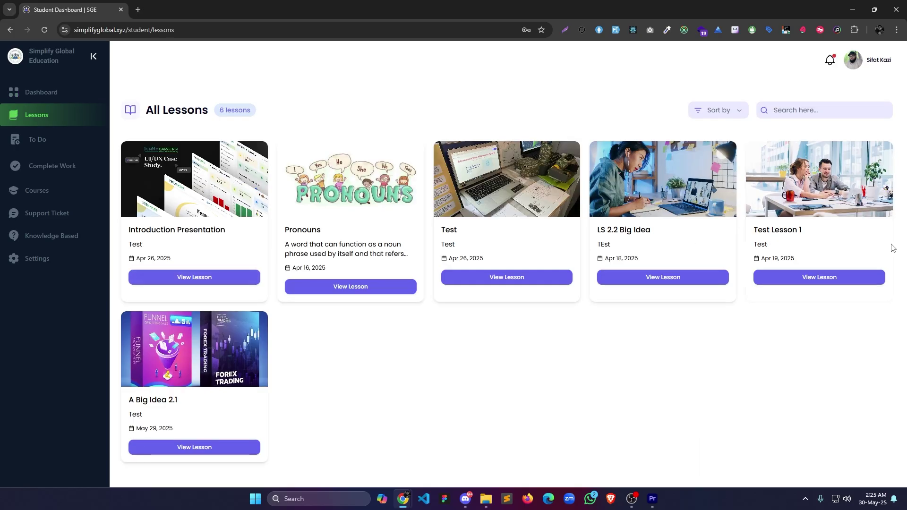
Open the Test lesson, page forward three slides, then go Back to Dashboard.
click(543, 277)
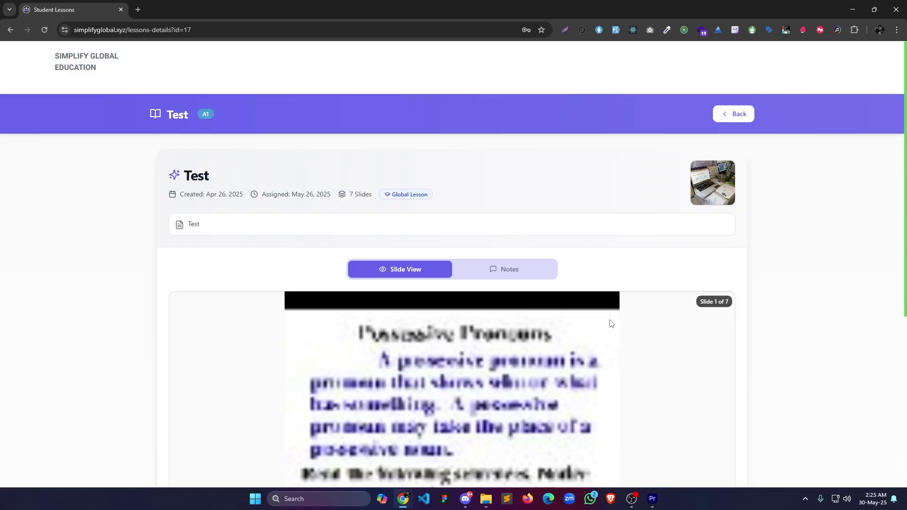
scroll(520, 271, down, 5)
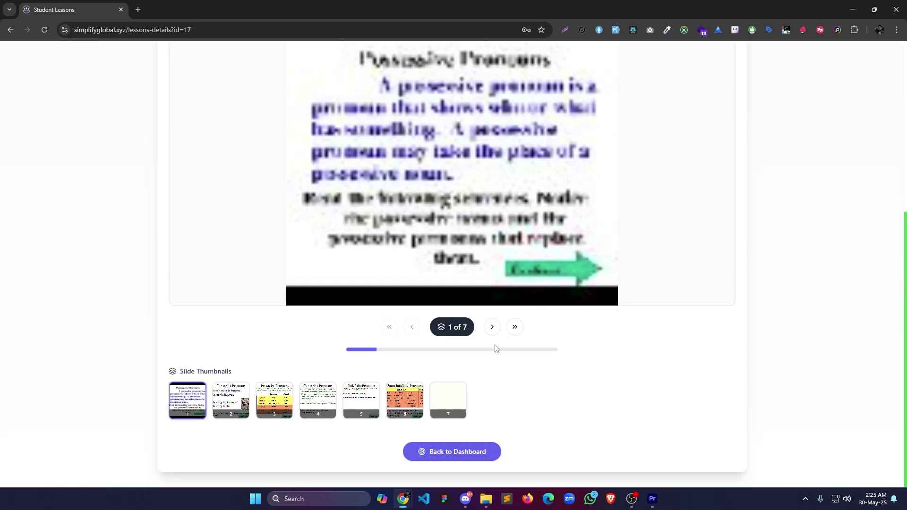
click(493, 327)
scroll(504, 377, down, 5)
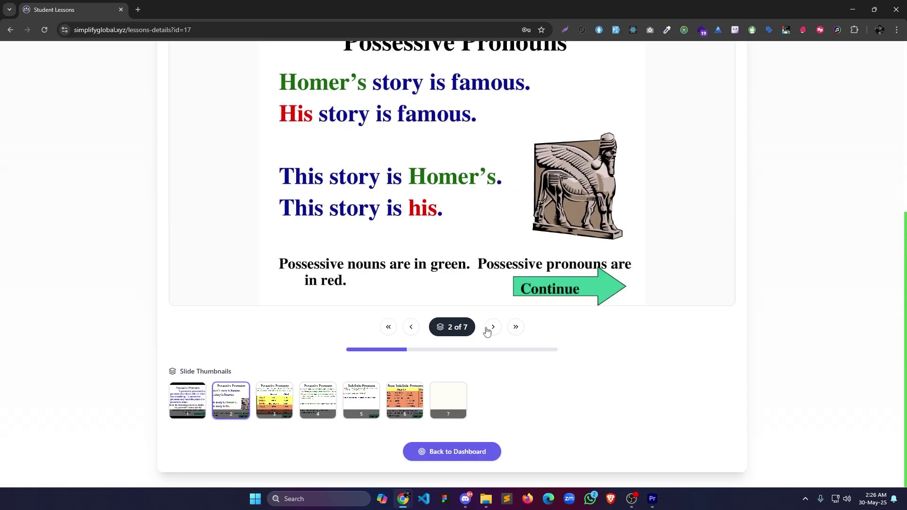
click(493, 327)
scroll(494, 269, down, 5)
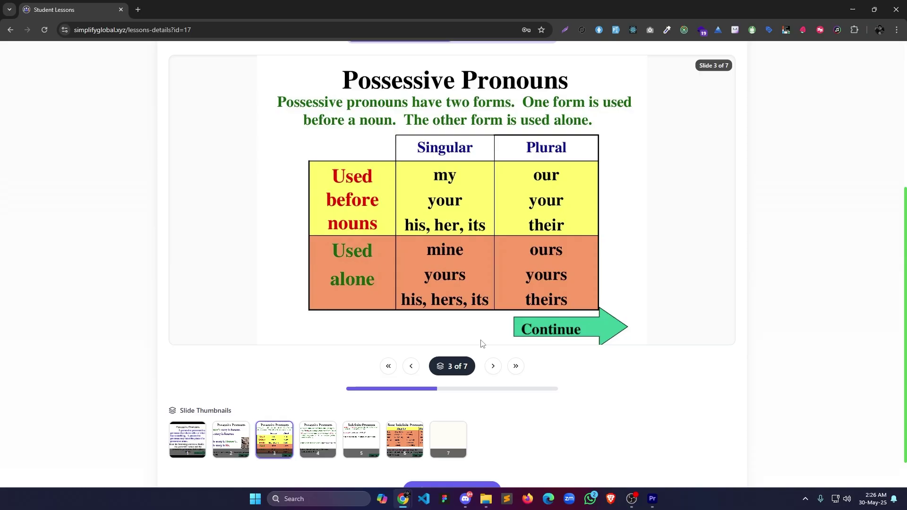
click(493, 364)
scroll(492, 439, down, 1)
click(492, 450)
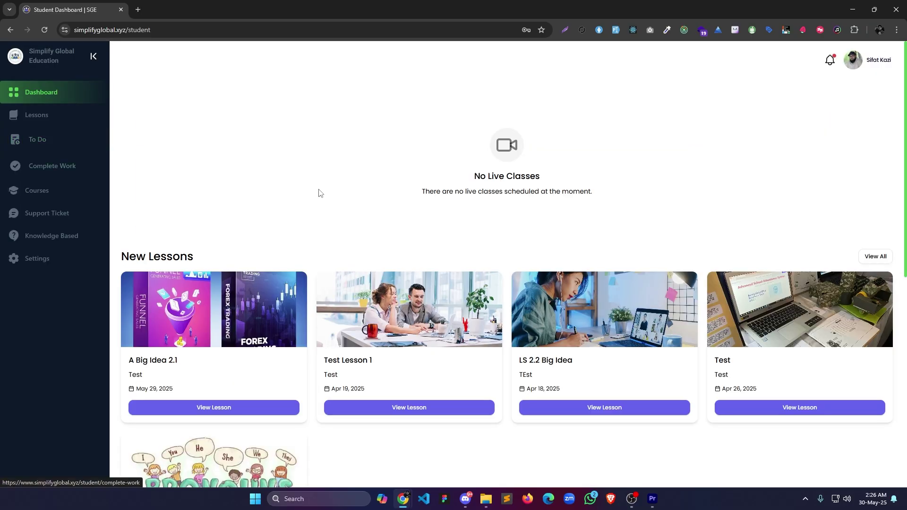
Go to the To Do list's PLACEMENT TEST tab and start Placement Test 1.
click(38, 139)
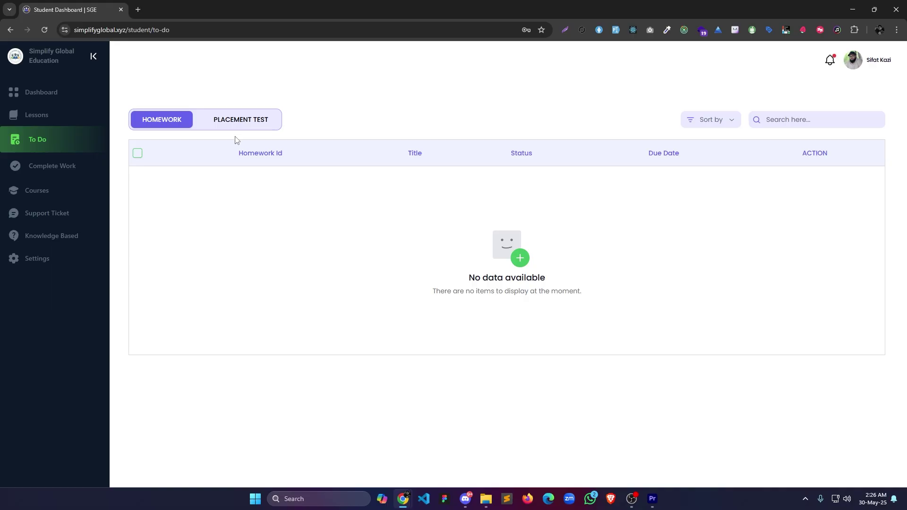
click(239, 119)
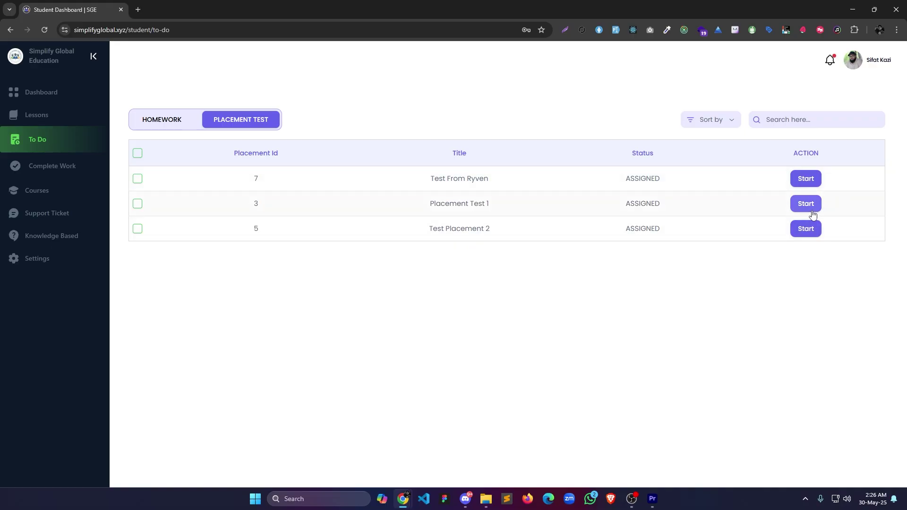
click(808, 204)
scroll(325, 333, down, 1)
Complete the grammar section, answering question 1 with 0 and question 2 with 2.
drag(152, 156, 251, 215)
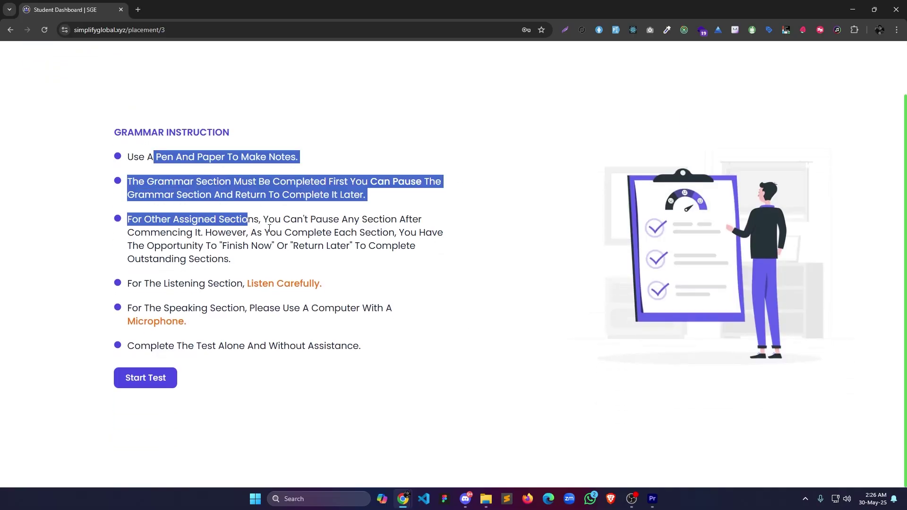
click(325, 375)
click(165, 378)
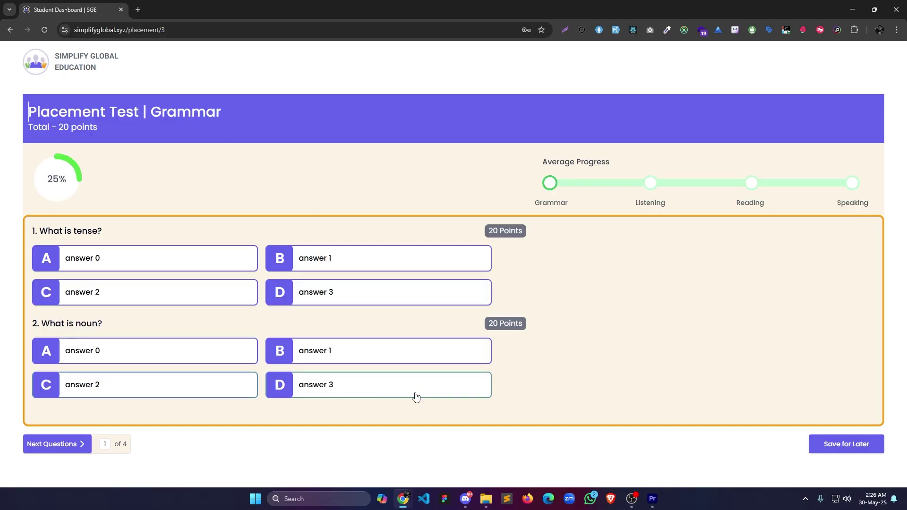
click(178, 257)
click(118, 388)
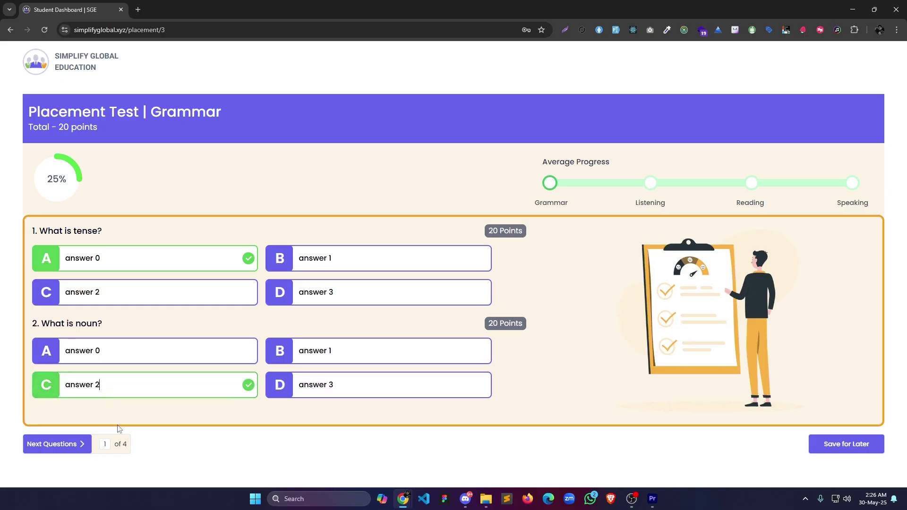
click(51, 445)
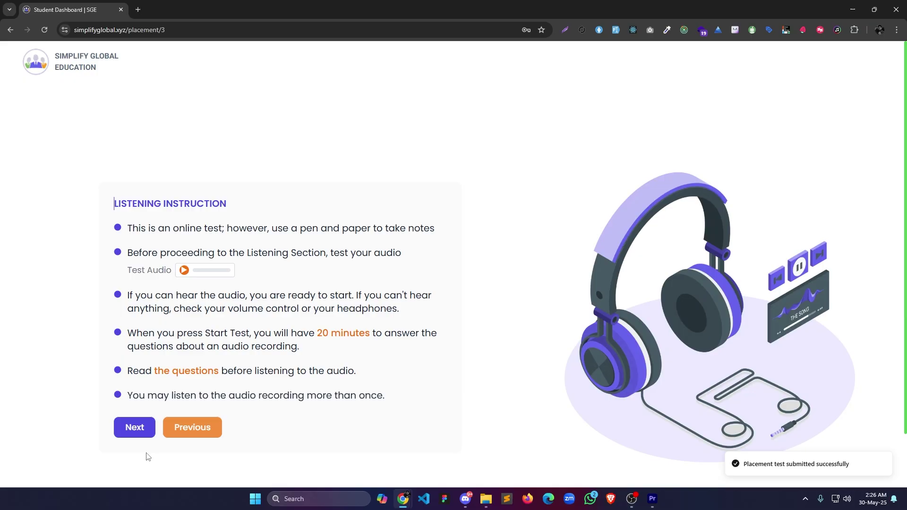
Complete the listening section after playing the audio, choosing answer 0.
click(141, 434)
click(45, 306)
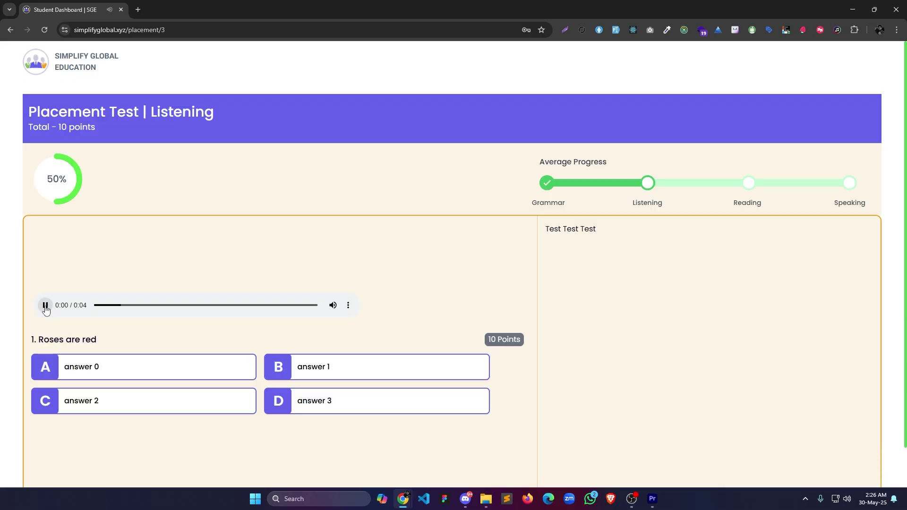
click(45, 305)
scroll(248, 312, down, 1)
click(246, 324)
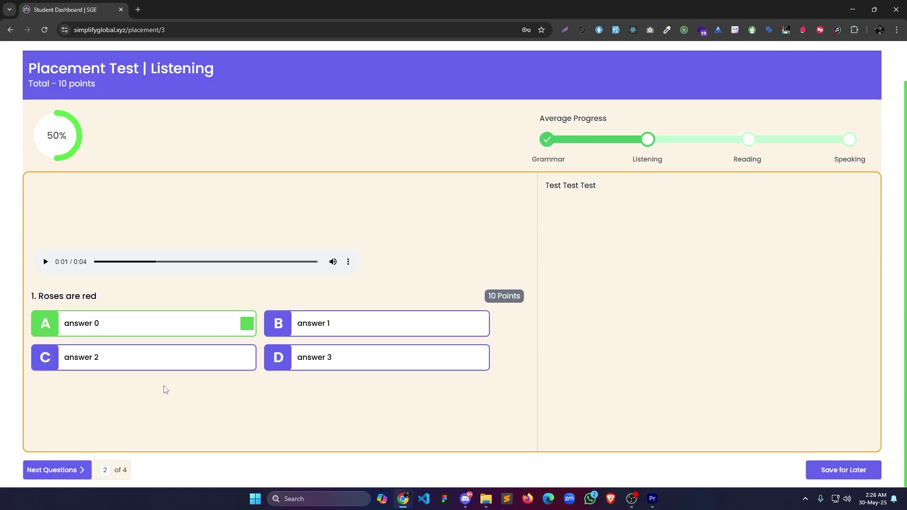
click(55, 469)
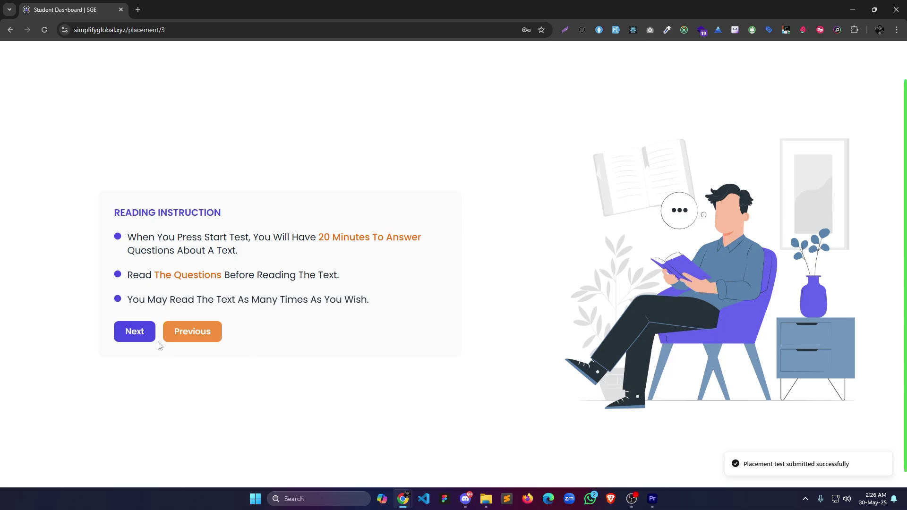
Start the reading section, view the passage, then close it and submit.
click(149, 336)
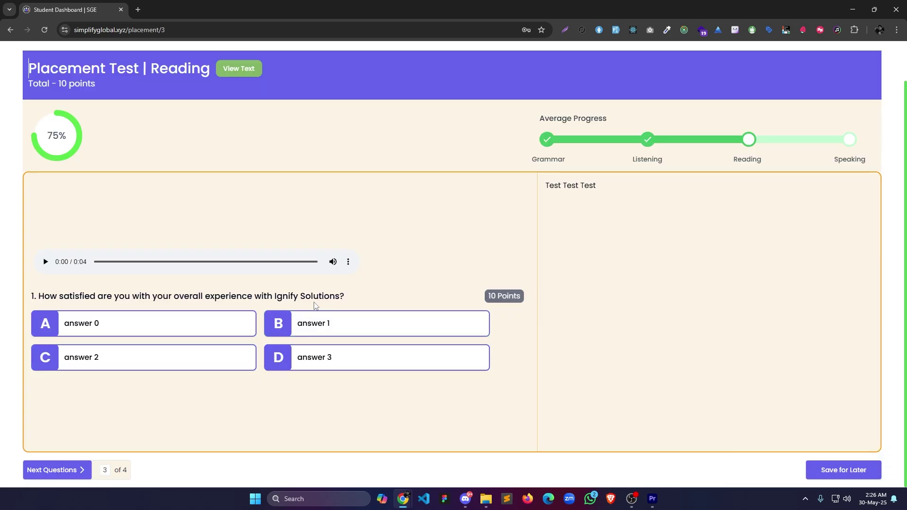
click(225, 72)
click(563, 260)
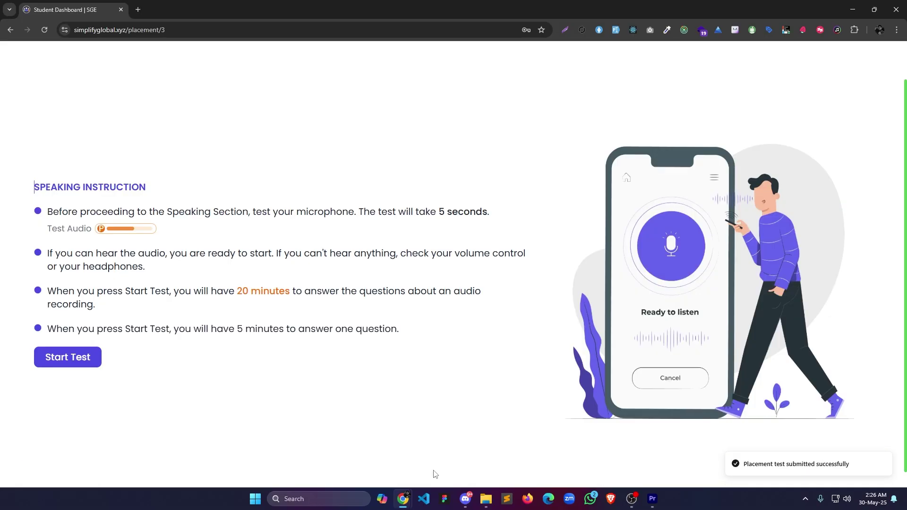
Start the speaking section and record a spoken answer to the speaking question.
click(68, 363)
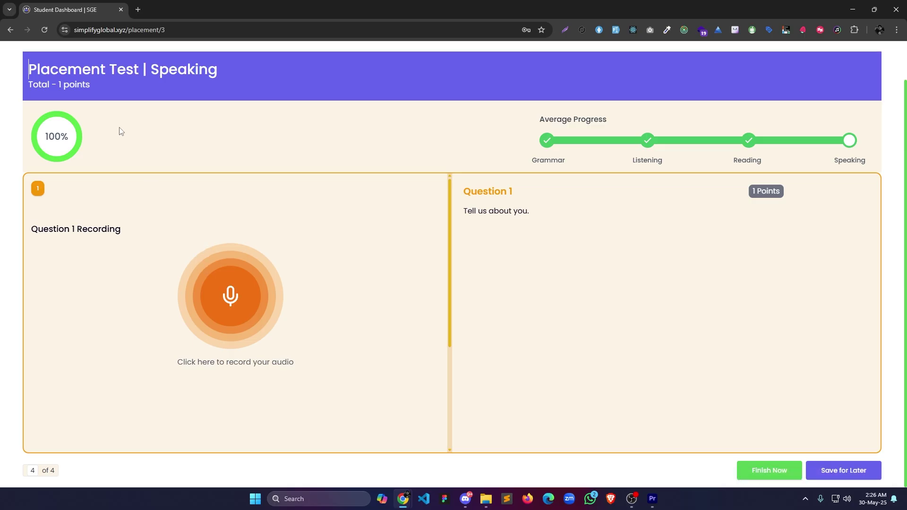
click(241, 292)
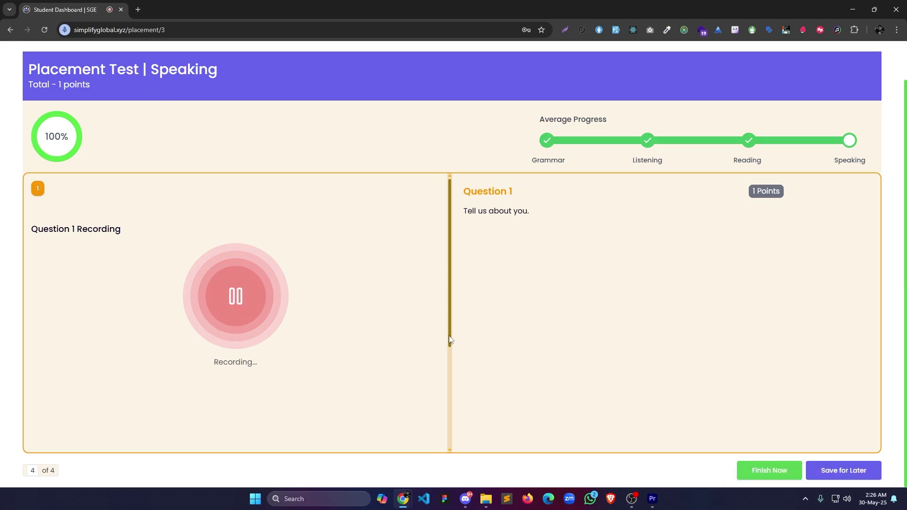
click(235, 297)
Finish Placement Test 1 and confirm ending the exam.
scroll(404, 305, down, 3)
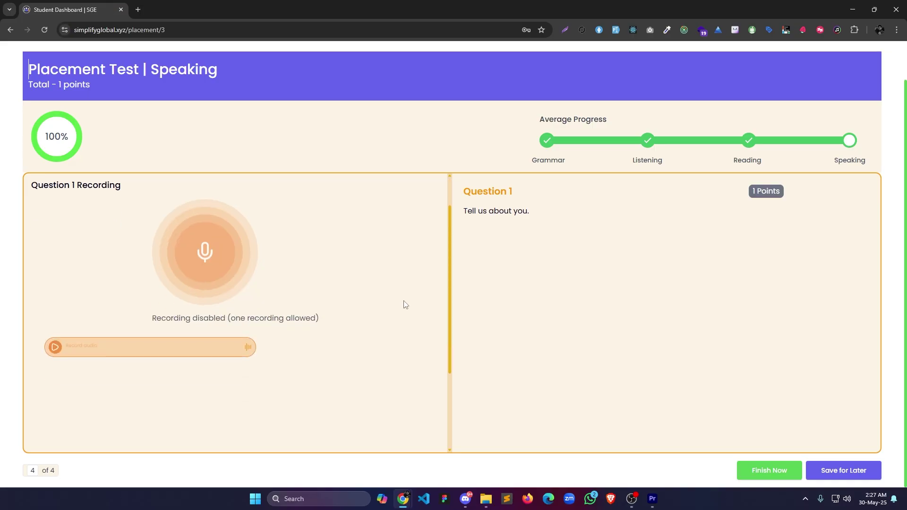
scroll(403, 304, up, 3)
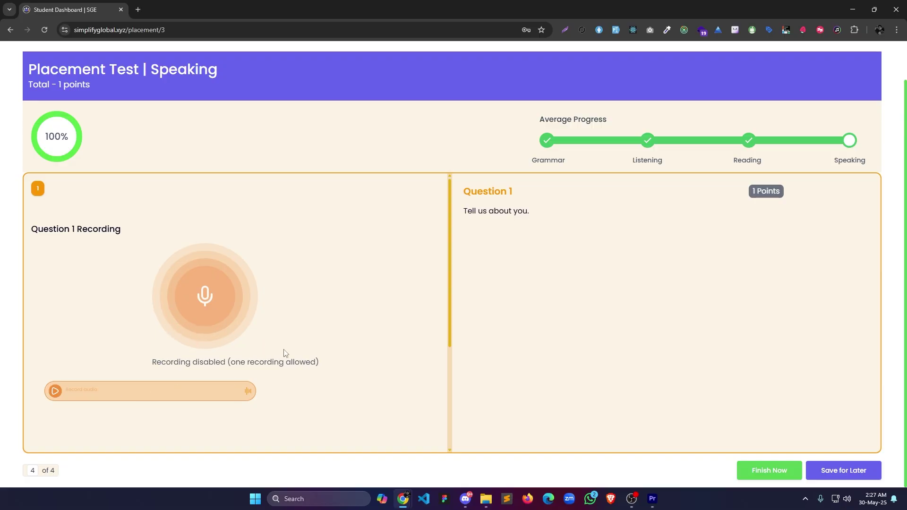
scroll(348, 358, down, 3)
scroll(308, 363, up, 3)
scroll(326, 277, up, 2)
scroll(391, 293, down, 2)
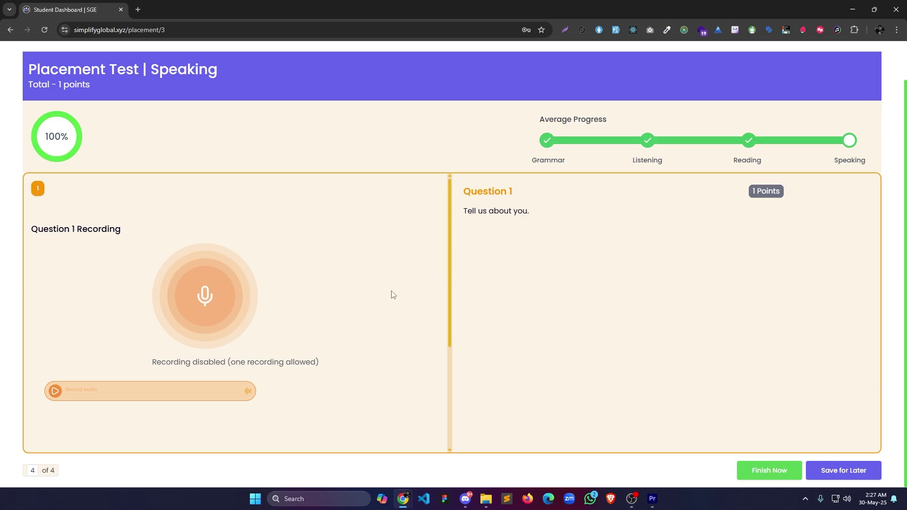
click(778, 466)
click(546, 285)
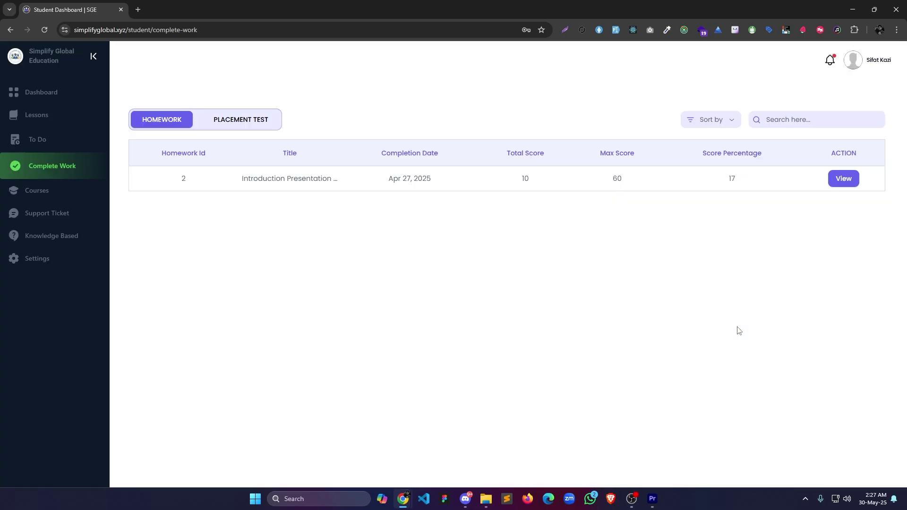
Check the remaining placement tests in To Do, then open the student's Complete Work list.
click(55, 150)
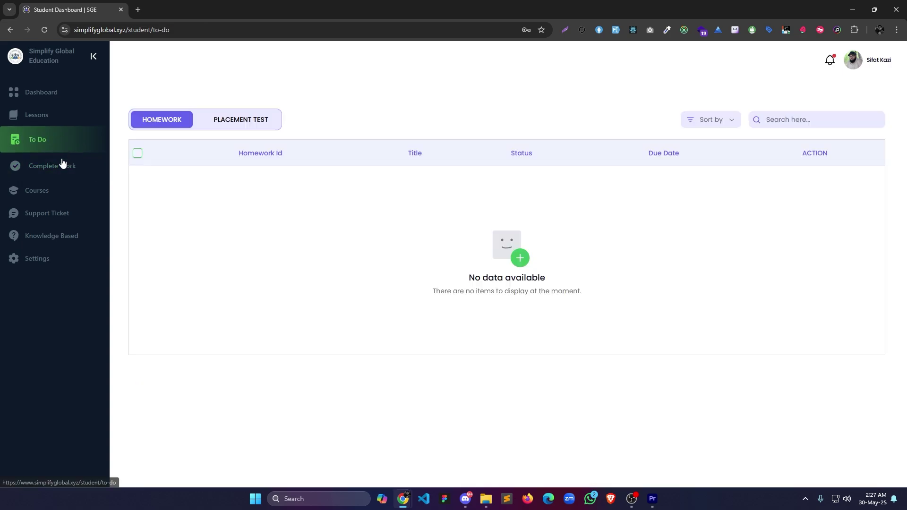
click(223, 124)
click(52, 165)
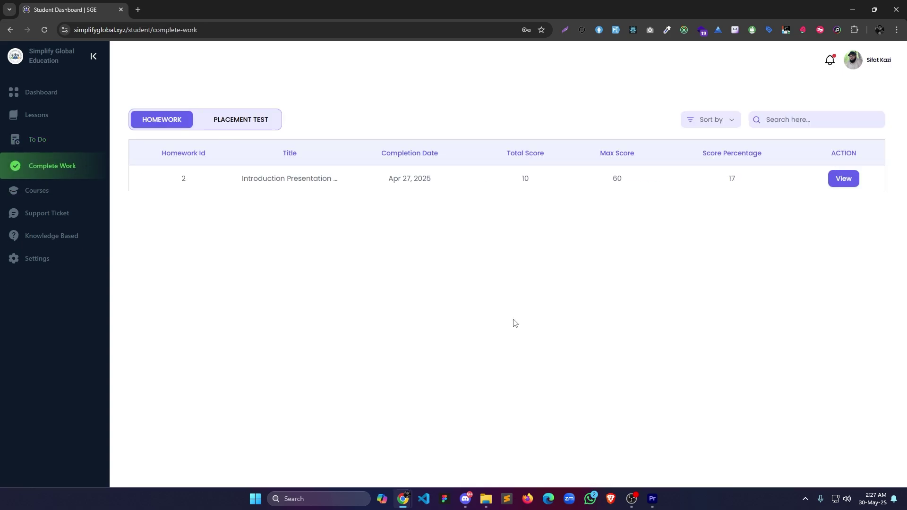
Step through the Introduction Presentation Homework results, then go back to the student's course enrollments.
click(842, 183)
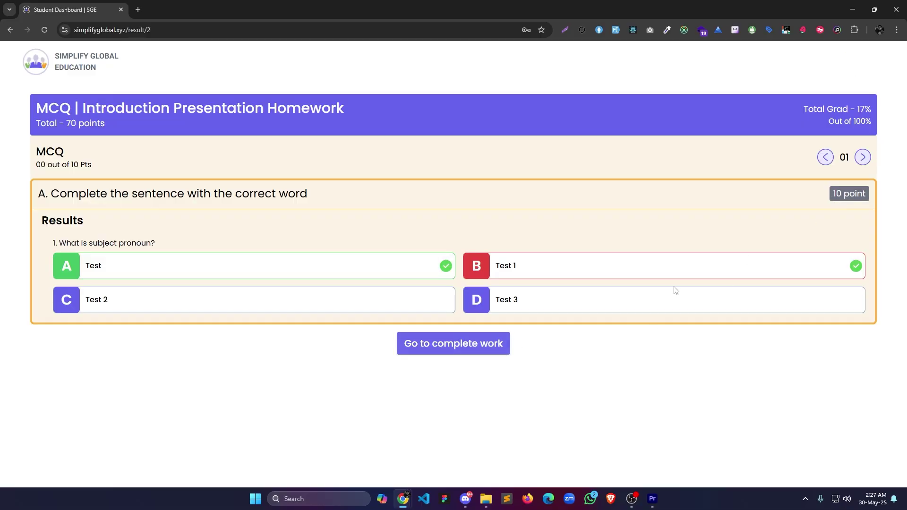
click(862, 159)
click(862, 159)
click(862, 159)
key(alt+Left)
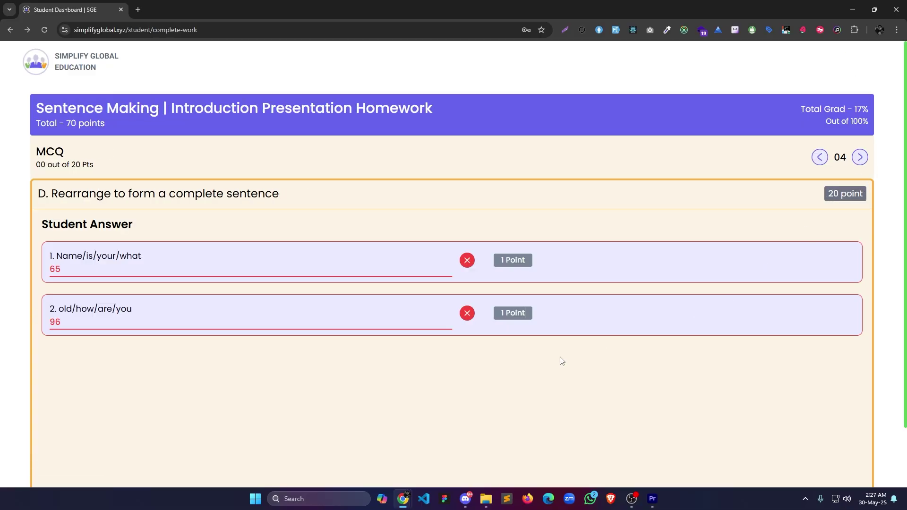
key(alt+Left)
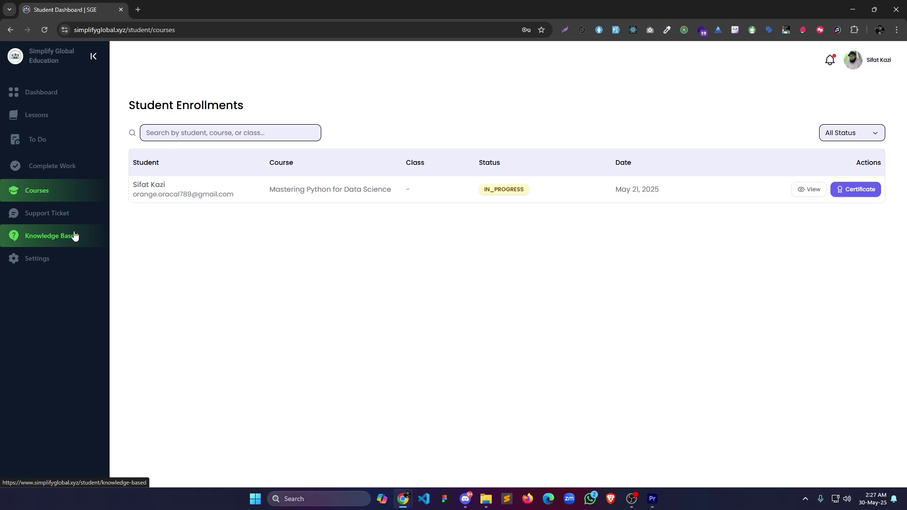
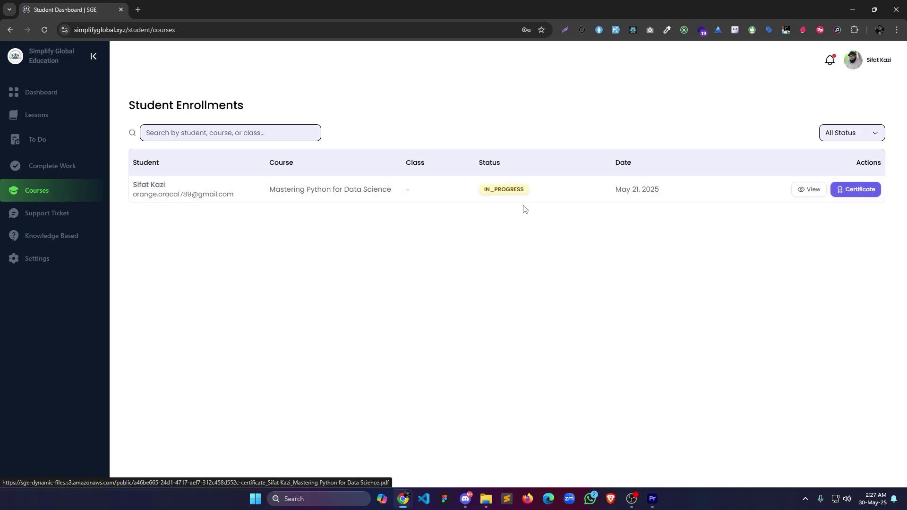
View the course certificate PDF, then open the Mastering Python for Data Science course page.
click(869, 197)
key(ctrl+w)
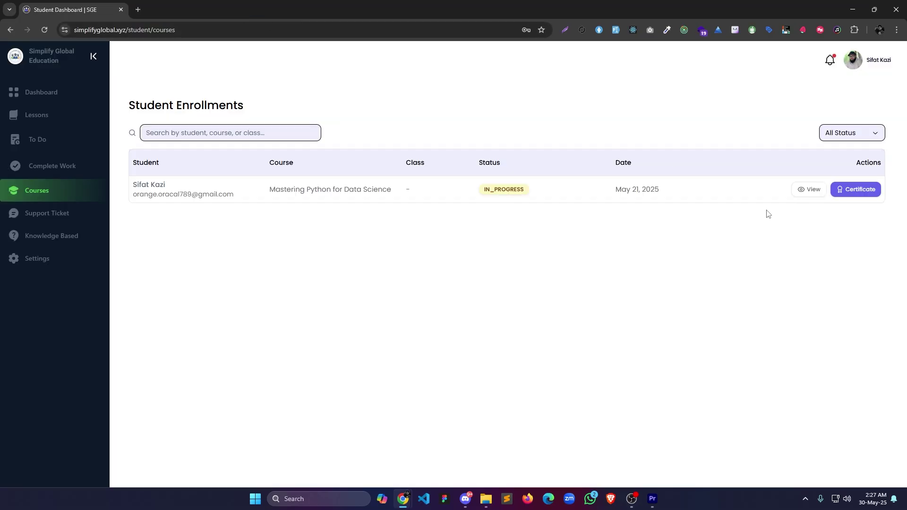
click(812, 190)
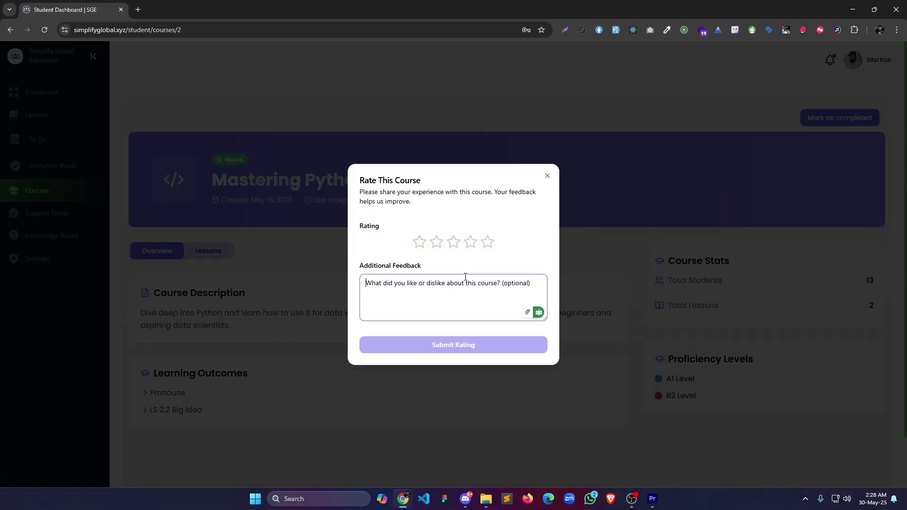
Rate the course five stars with feedback 'Test', submit, and dismiss the thank-you confirmation.
click(486, 244)
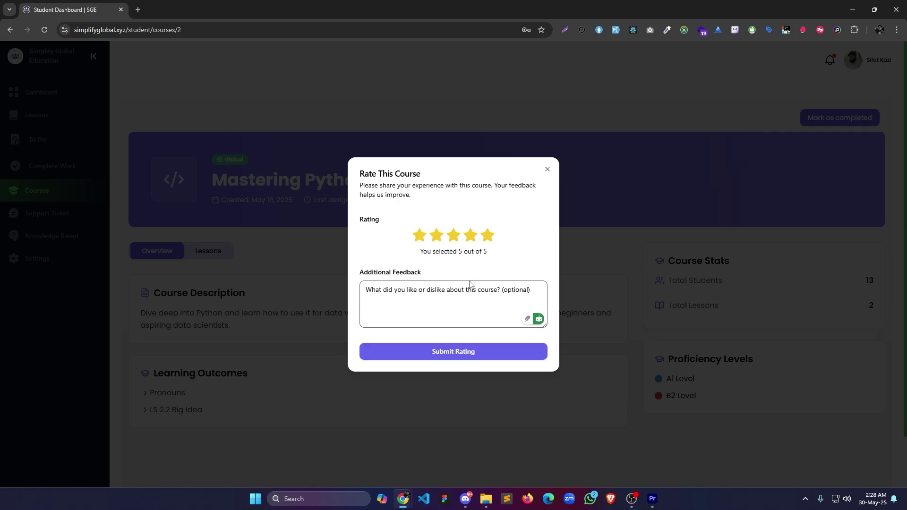
text(RWar)
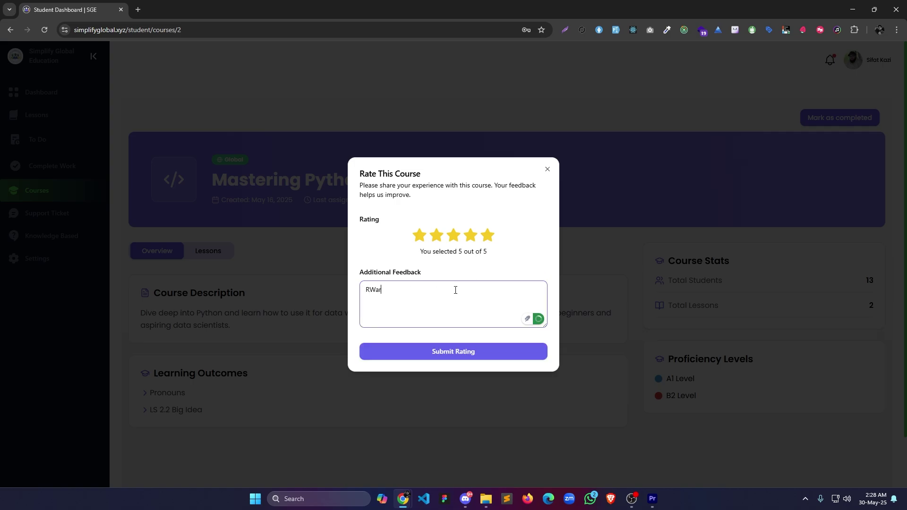
key(BackSpace)
key(BackSpace)
key(BackSpace)
key(BackSpace)
text(Test)
click(447, 355)
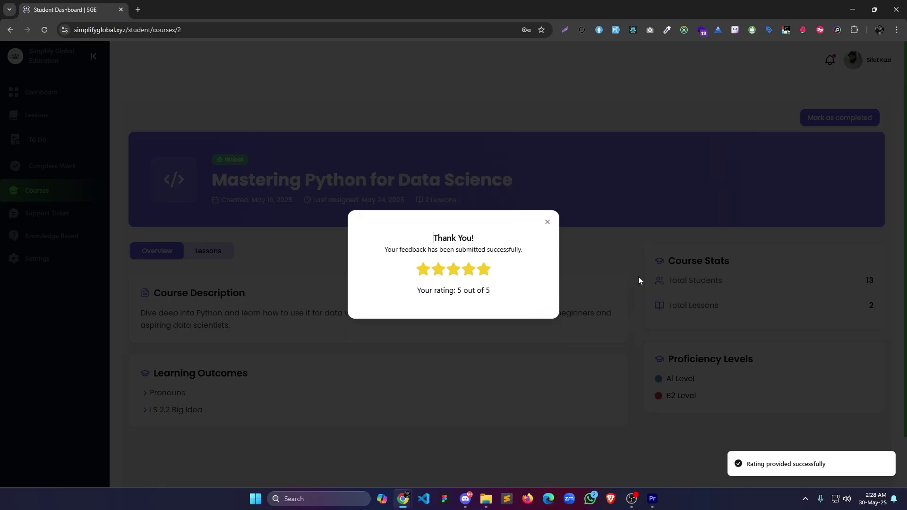
click(548, 222)
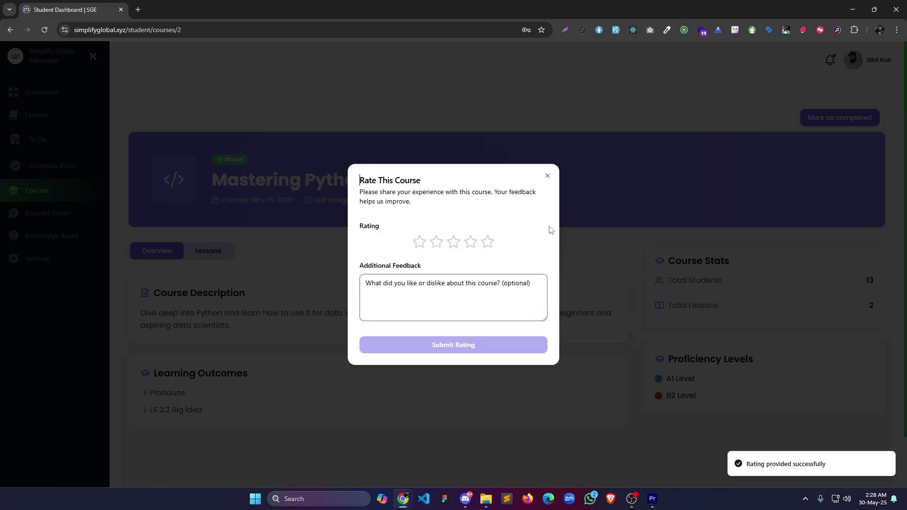